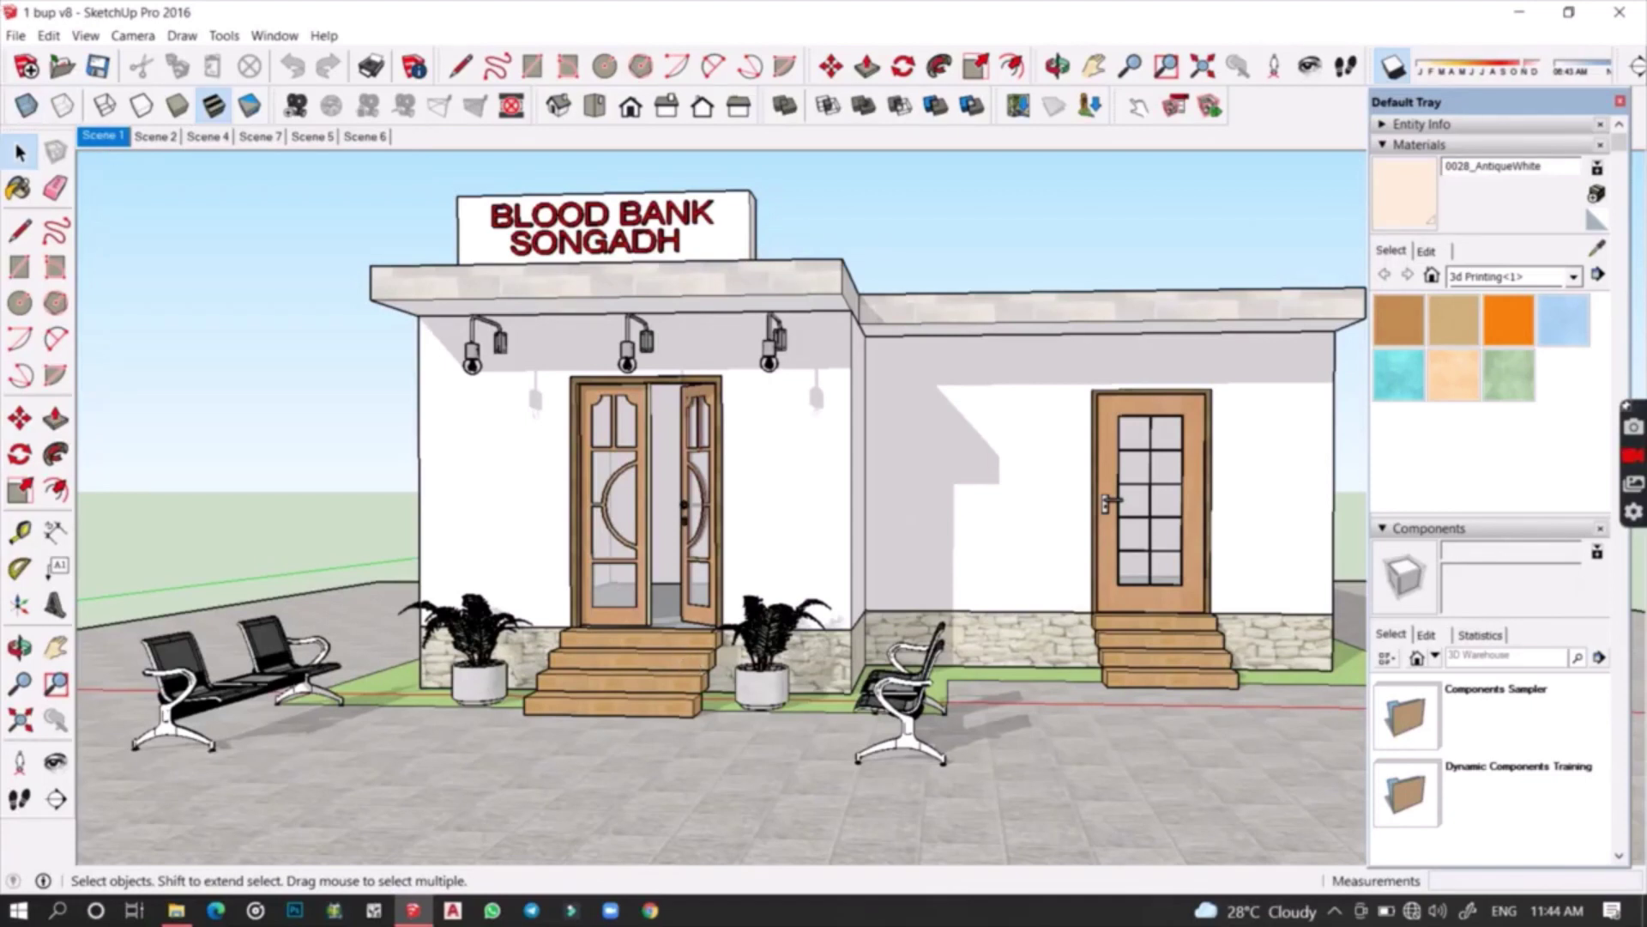
# Step: Set the Save As format of the "1 bup v8" model to SketchUp Version 8 (*.skp), and cancel without saving
pyautogui.click(15, 36)
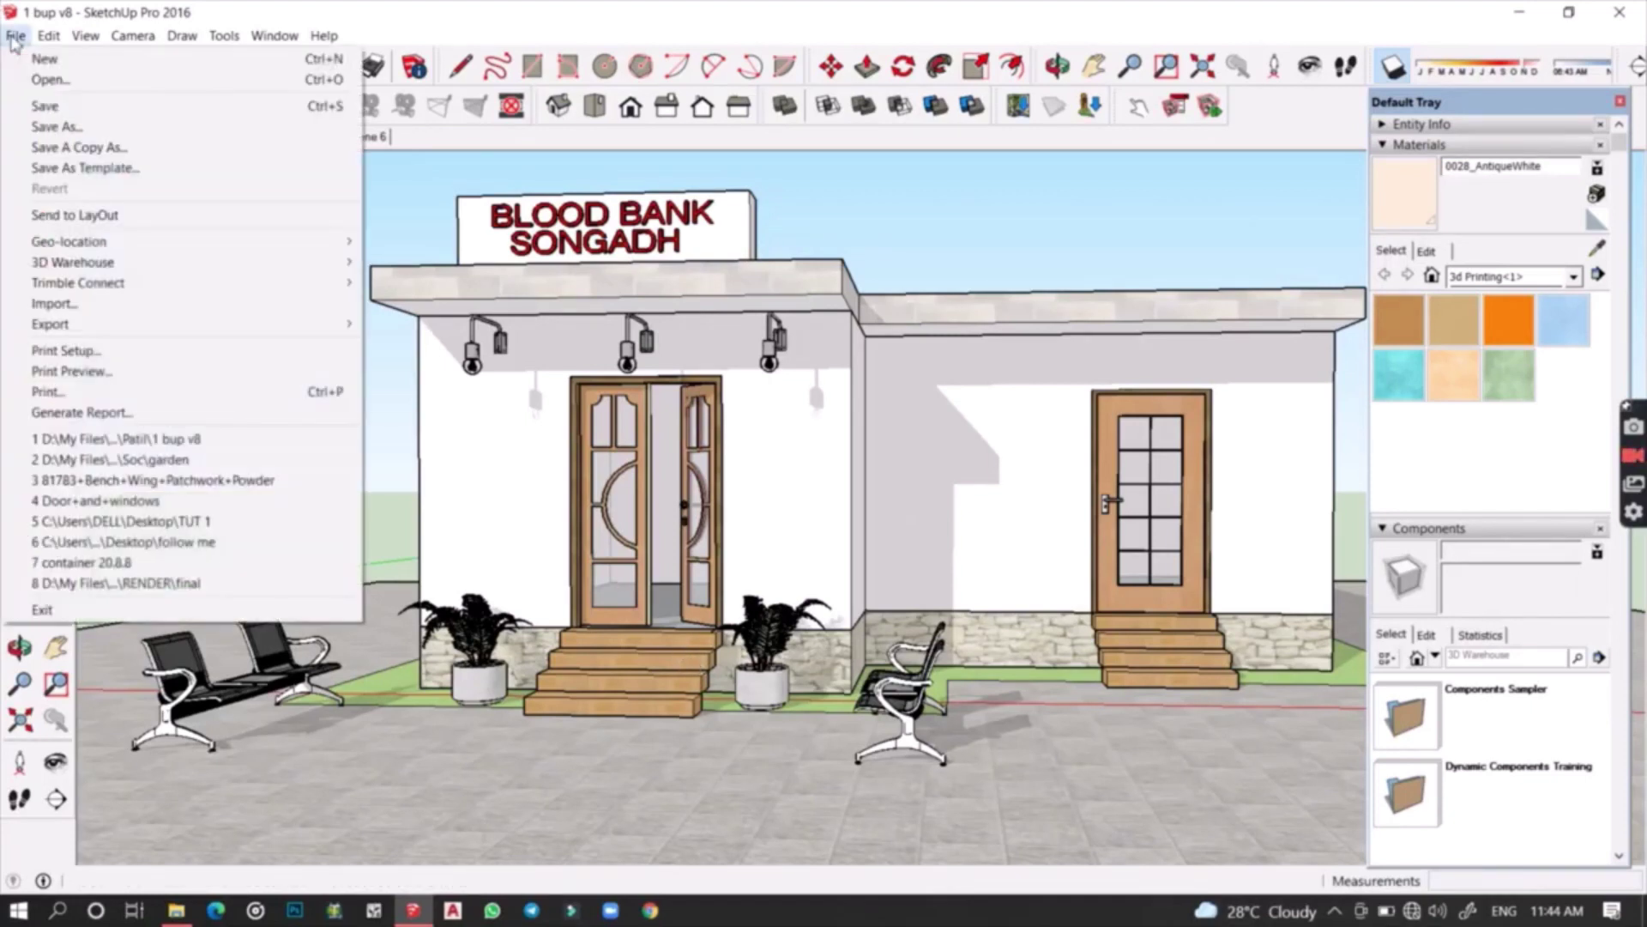
pyautogui.click(57, 127)
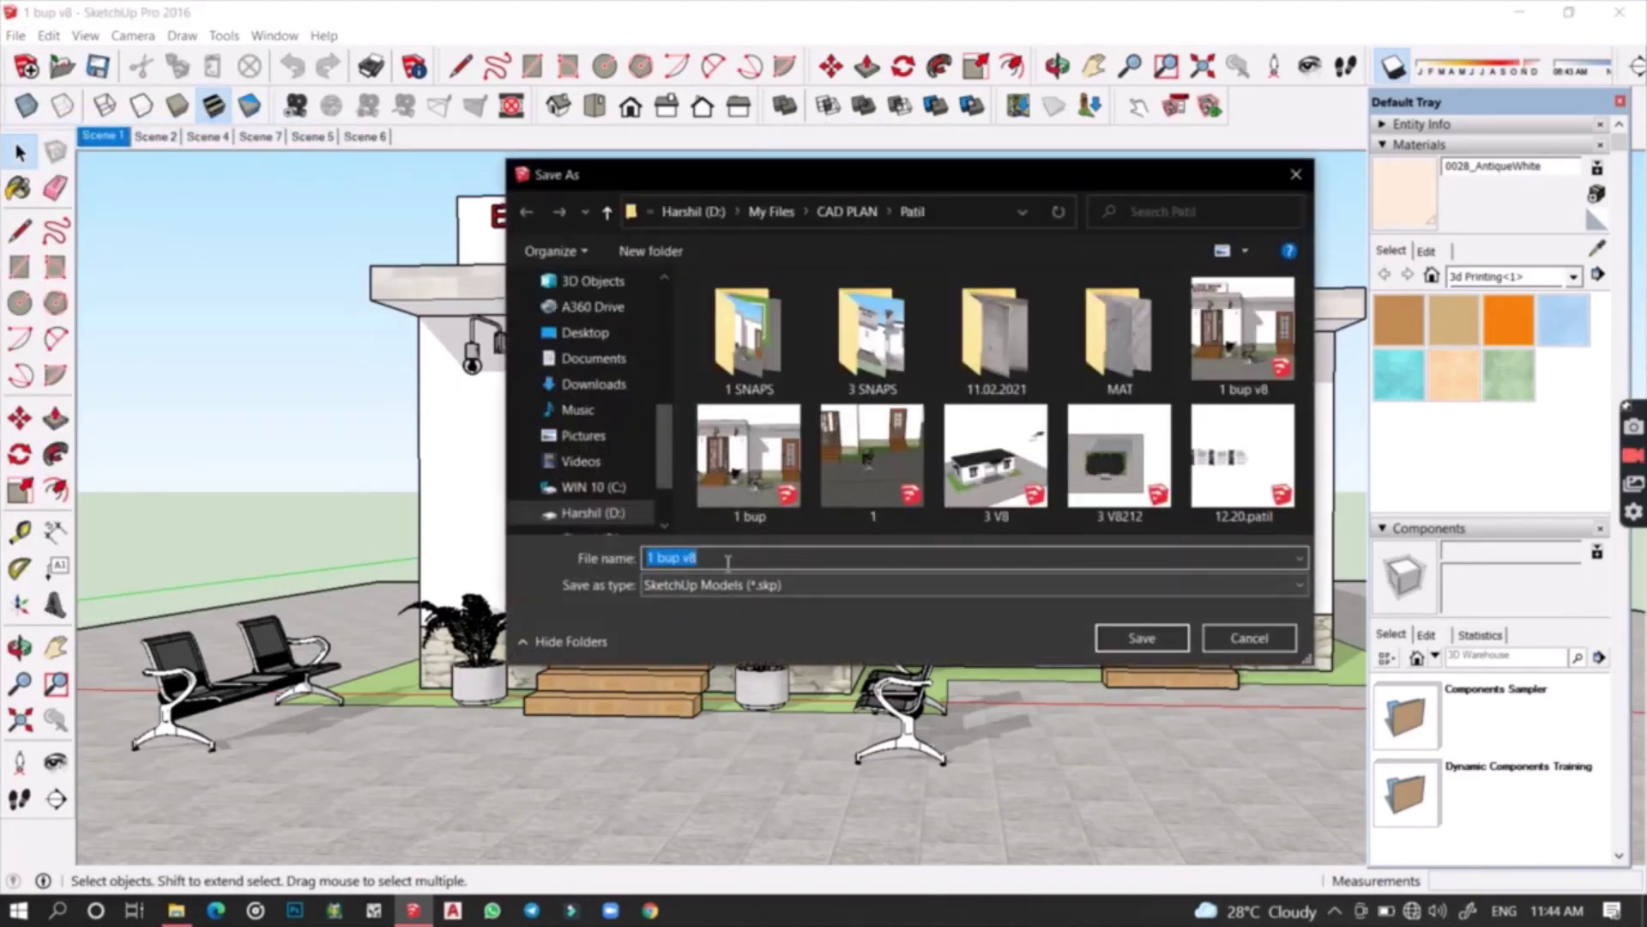
pyautogui.click(728, 559)
pyautogui.press('BackSpace')
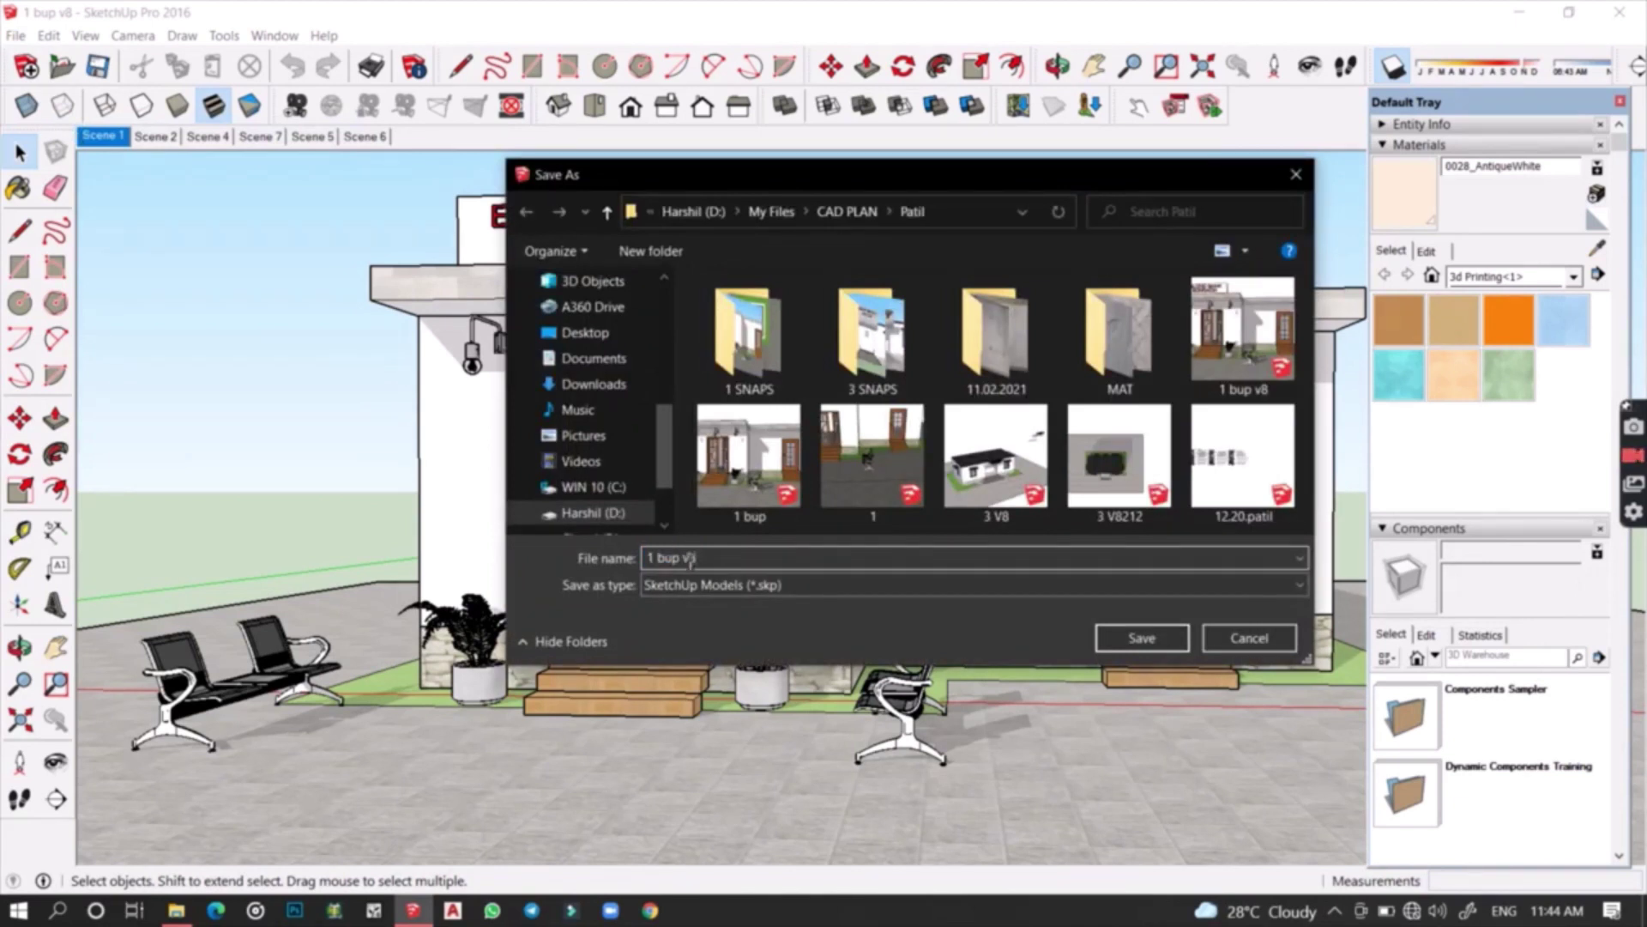
pyautogui.doubleClick(691, 562)
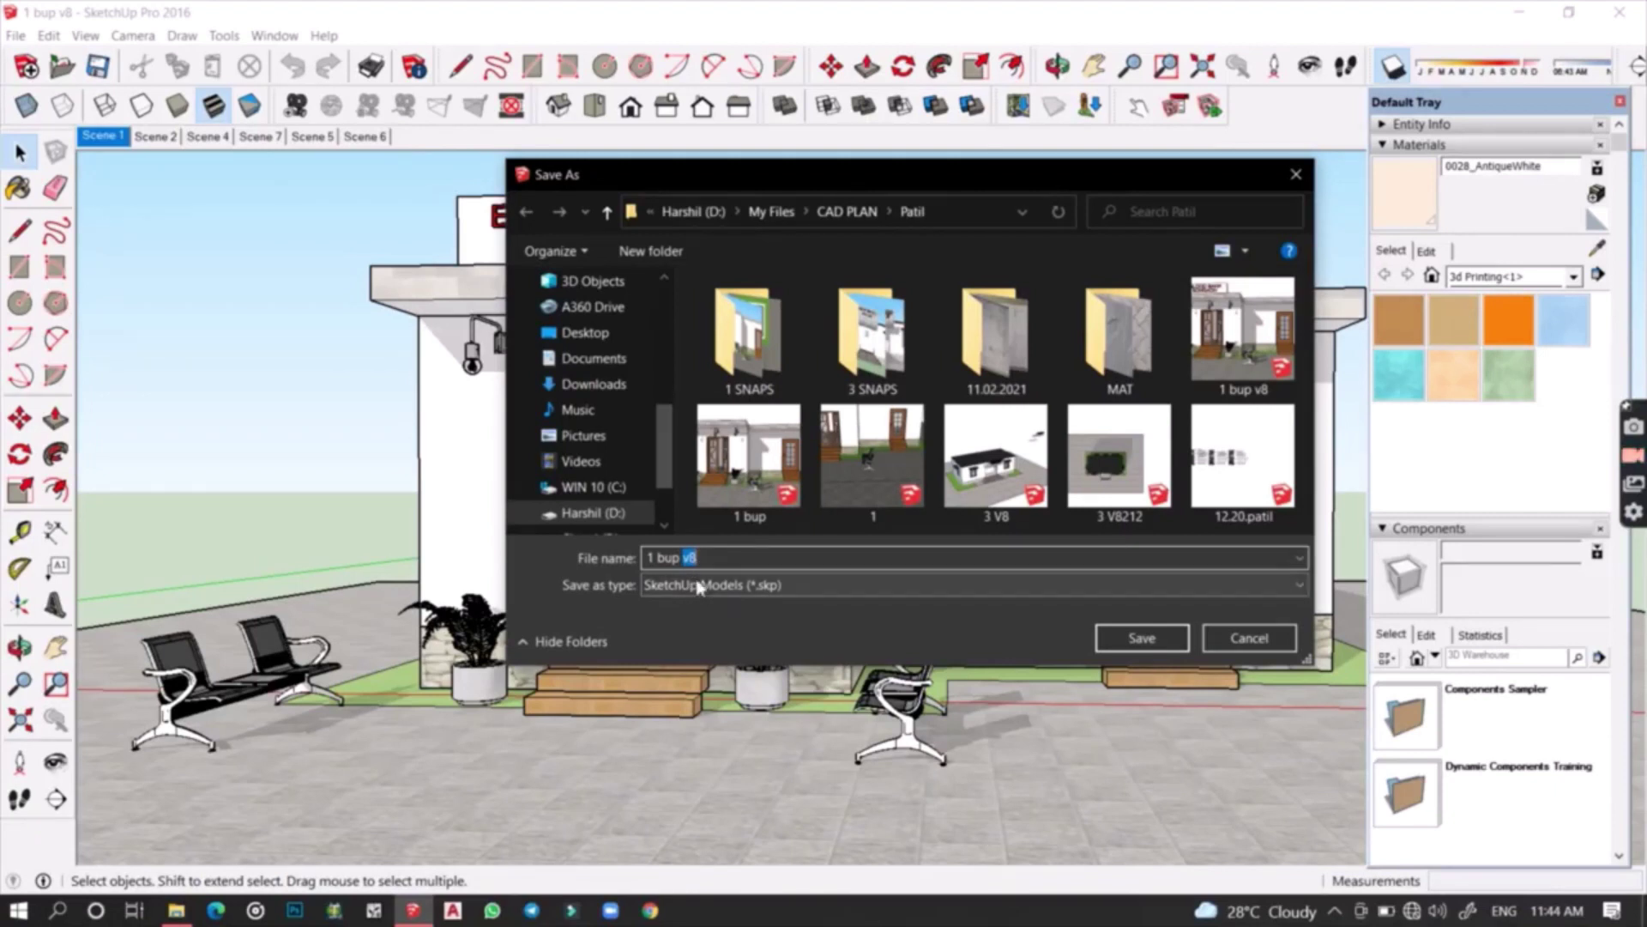
pyautogui.click(699, 587)
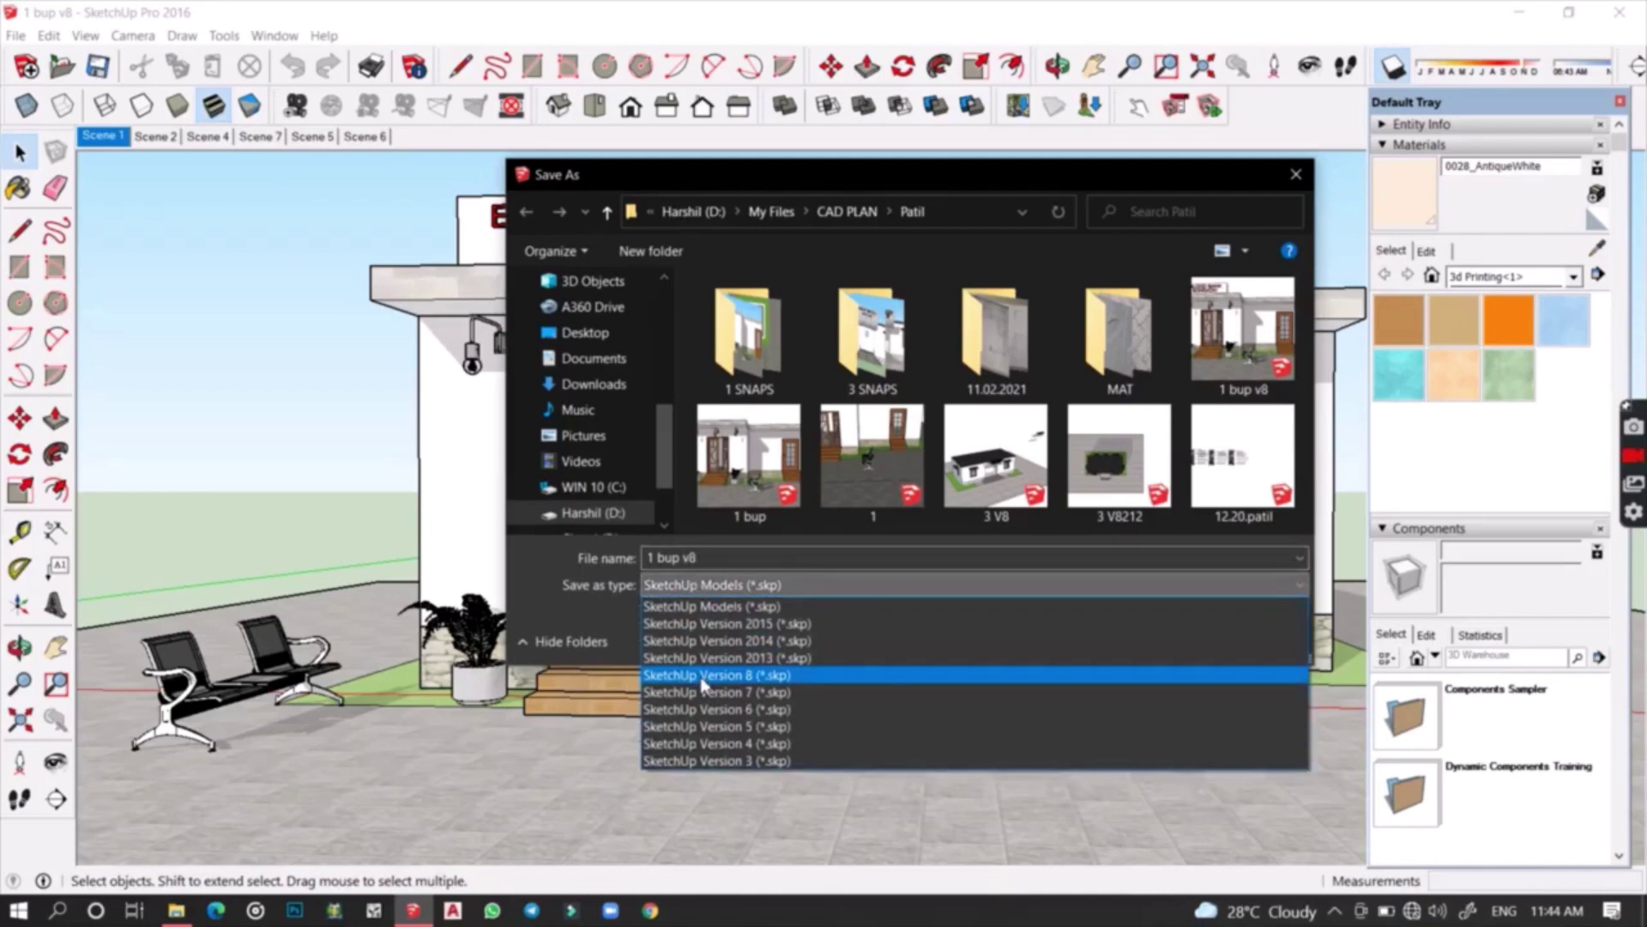
pyautogui.click(701, 677)
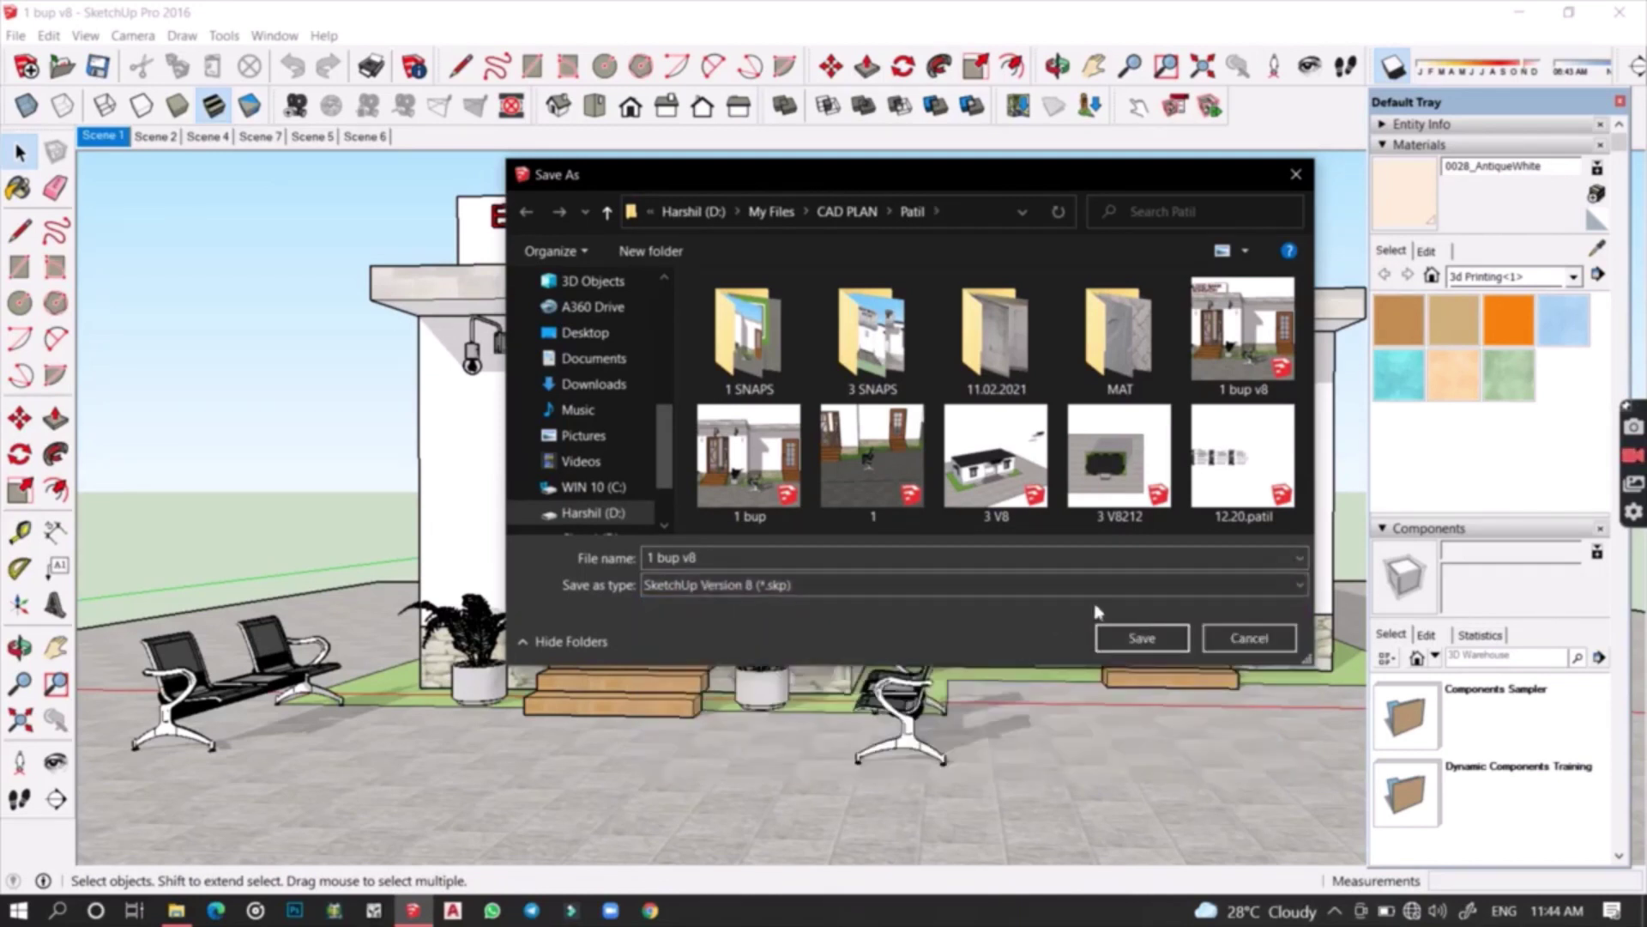
pyautogui.click(1246, 638)
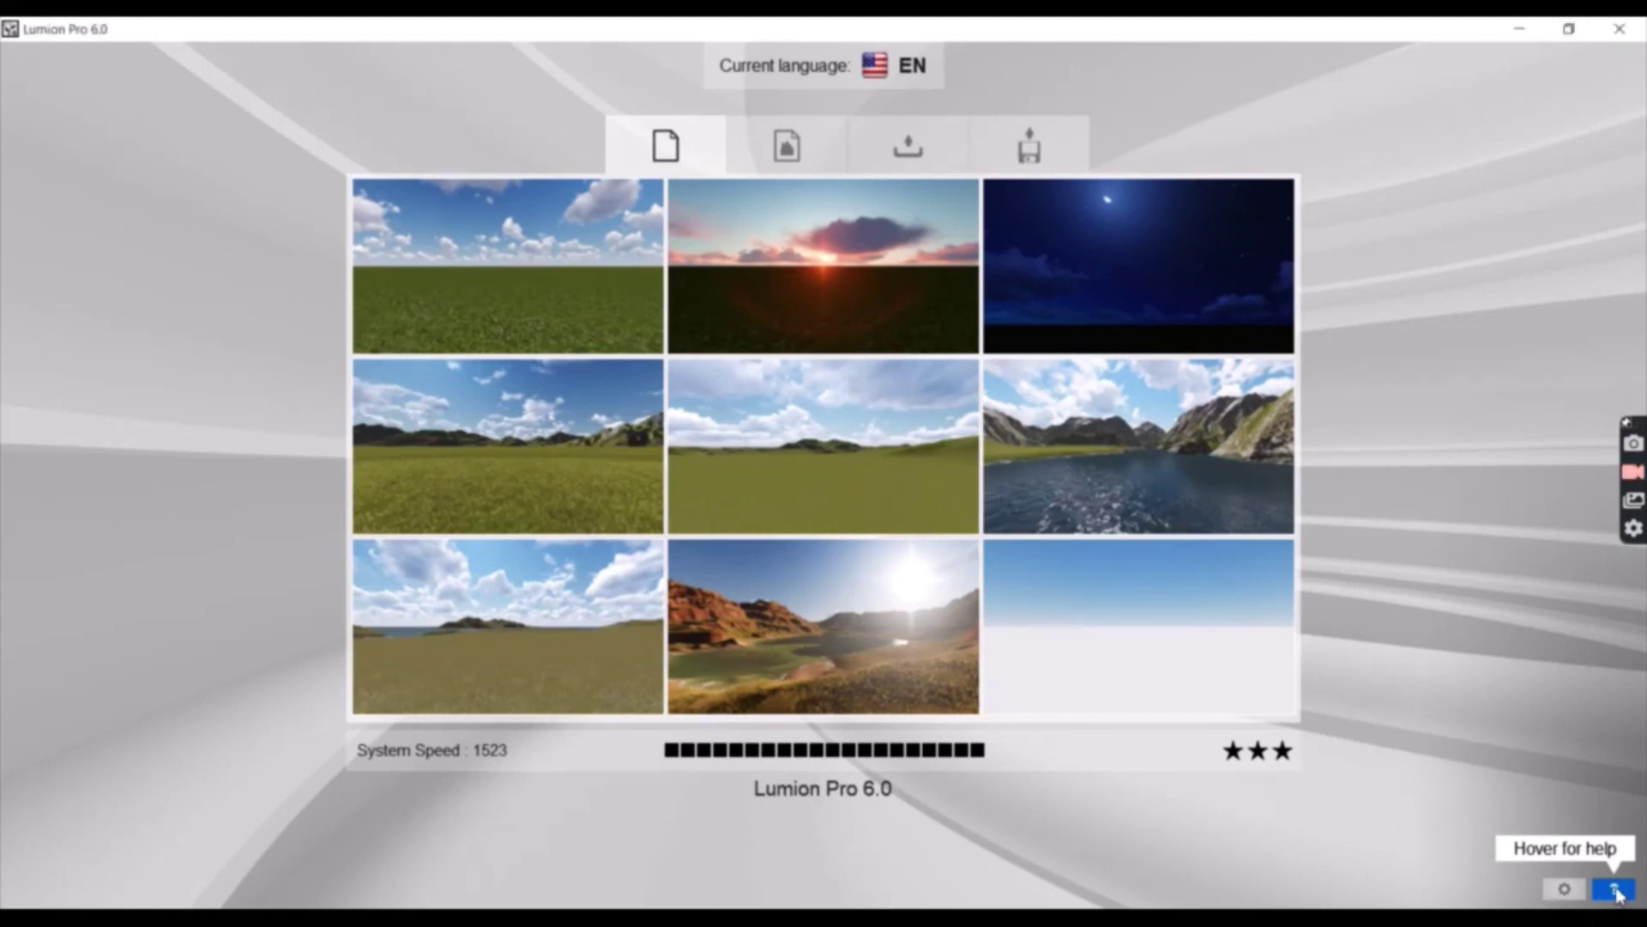
# Step: Switch to Lumion and review its editor quality, editor resolution and measurement unit settings
pyautogui.moveTo(1617, 892)
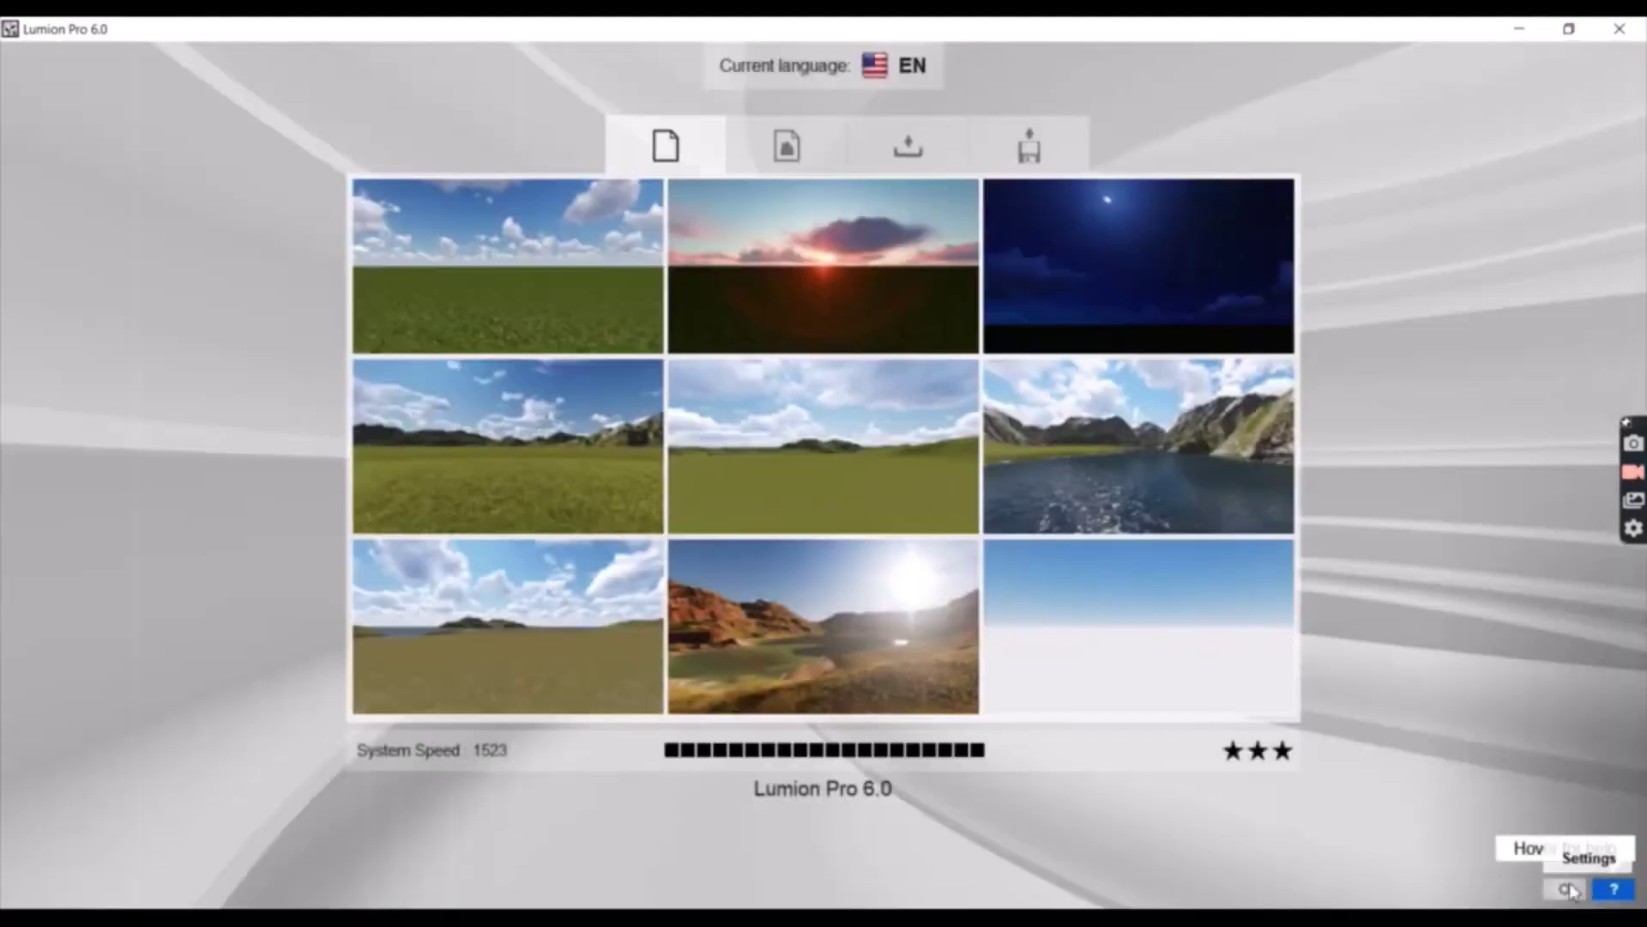
pyautogui.click(1570, 892)
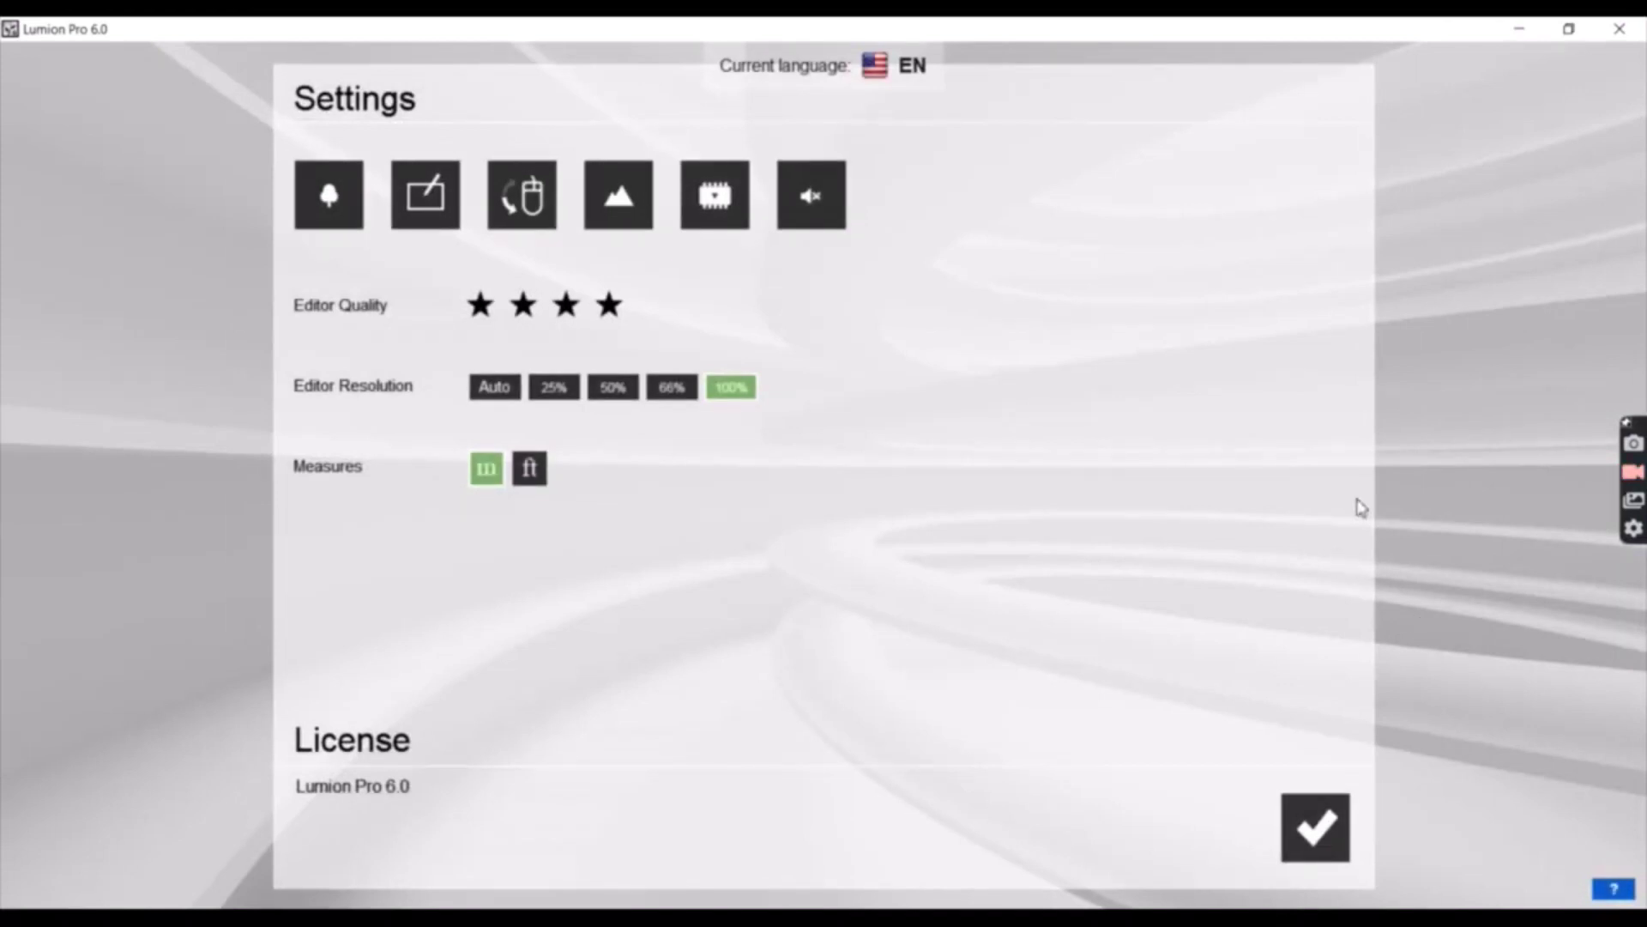
pyautogui.click(1313, 815)
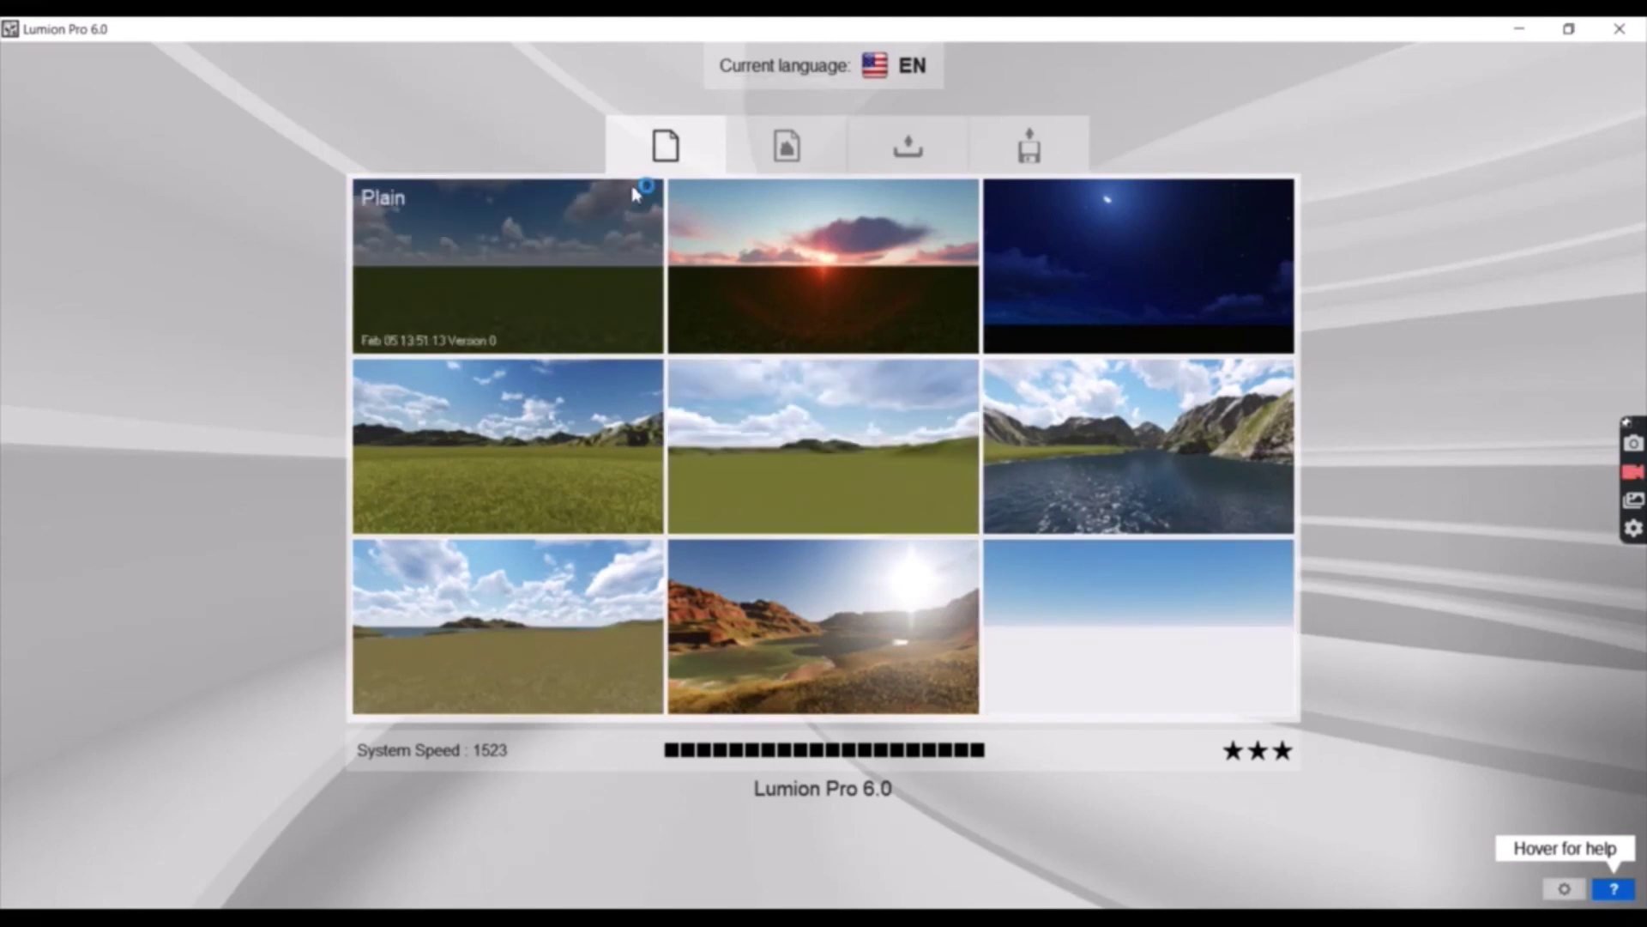
# Step: Browse the example scenes and the previously saved scenes, and open the saved blood bank scene
pyautogui.click(734, 137)
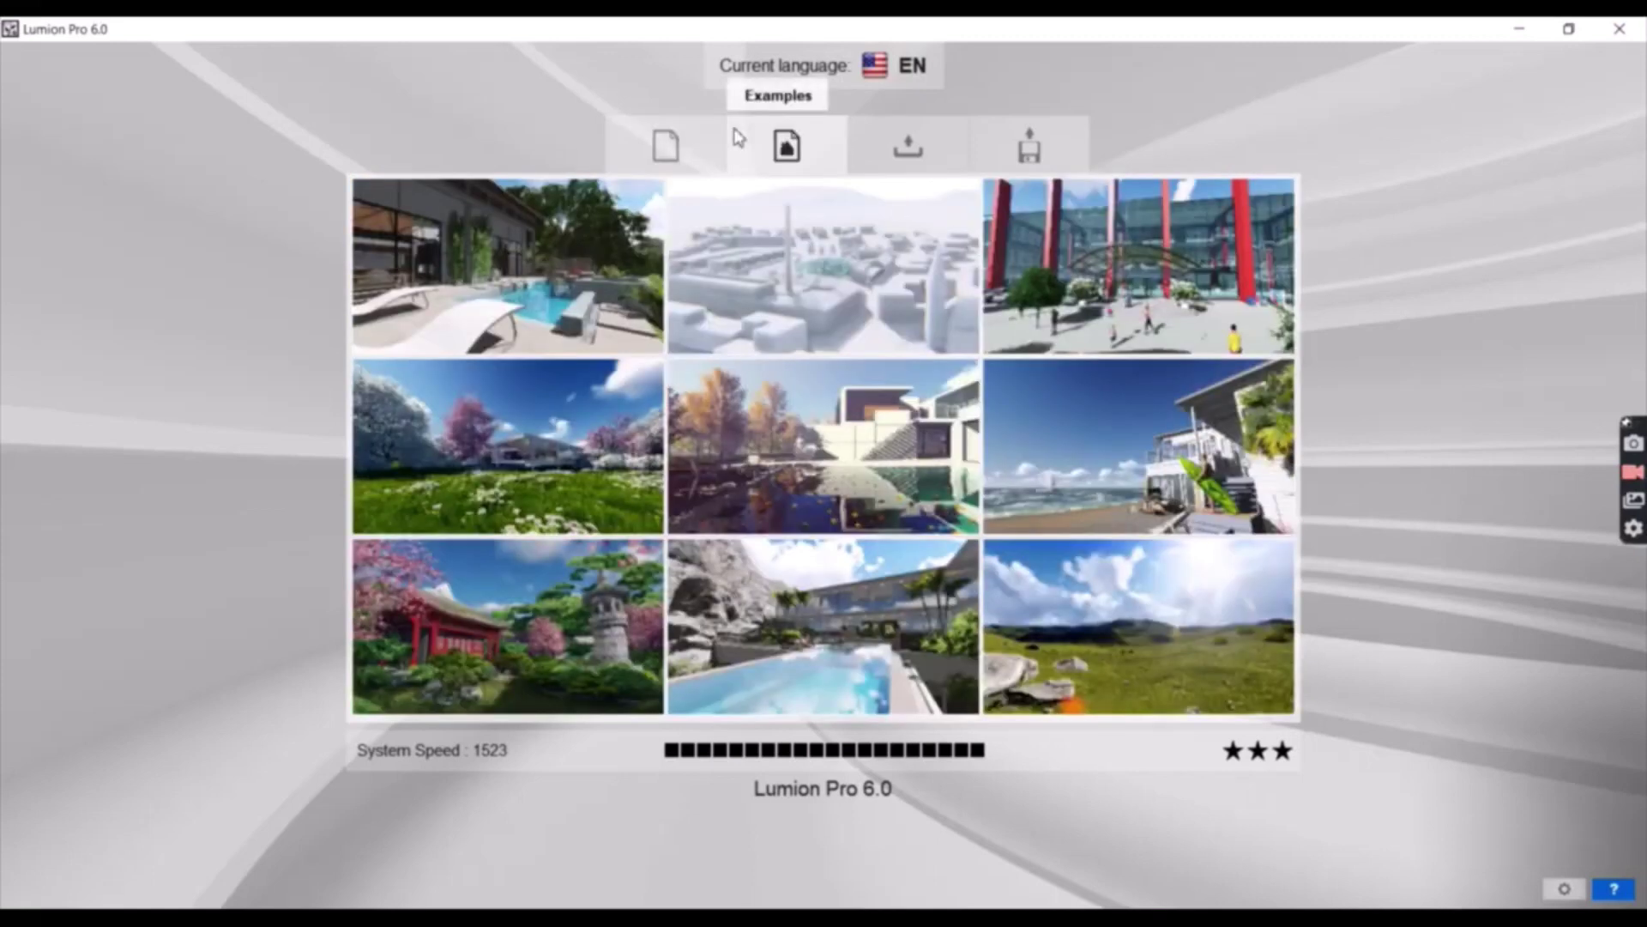
pyautogui.click(927, 139)
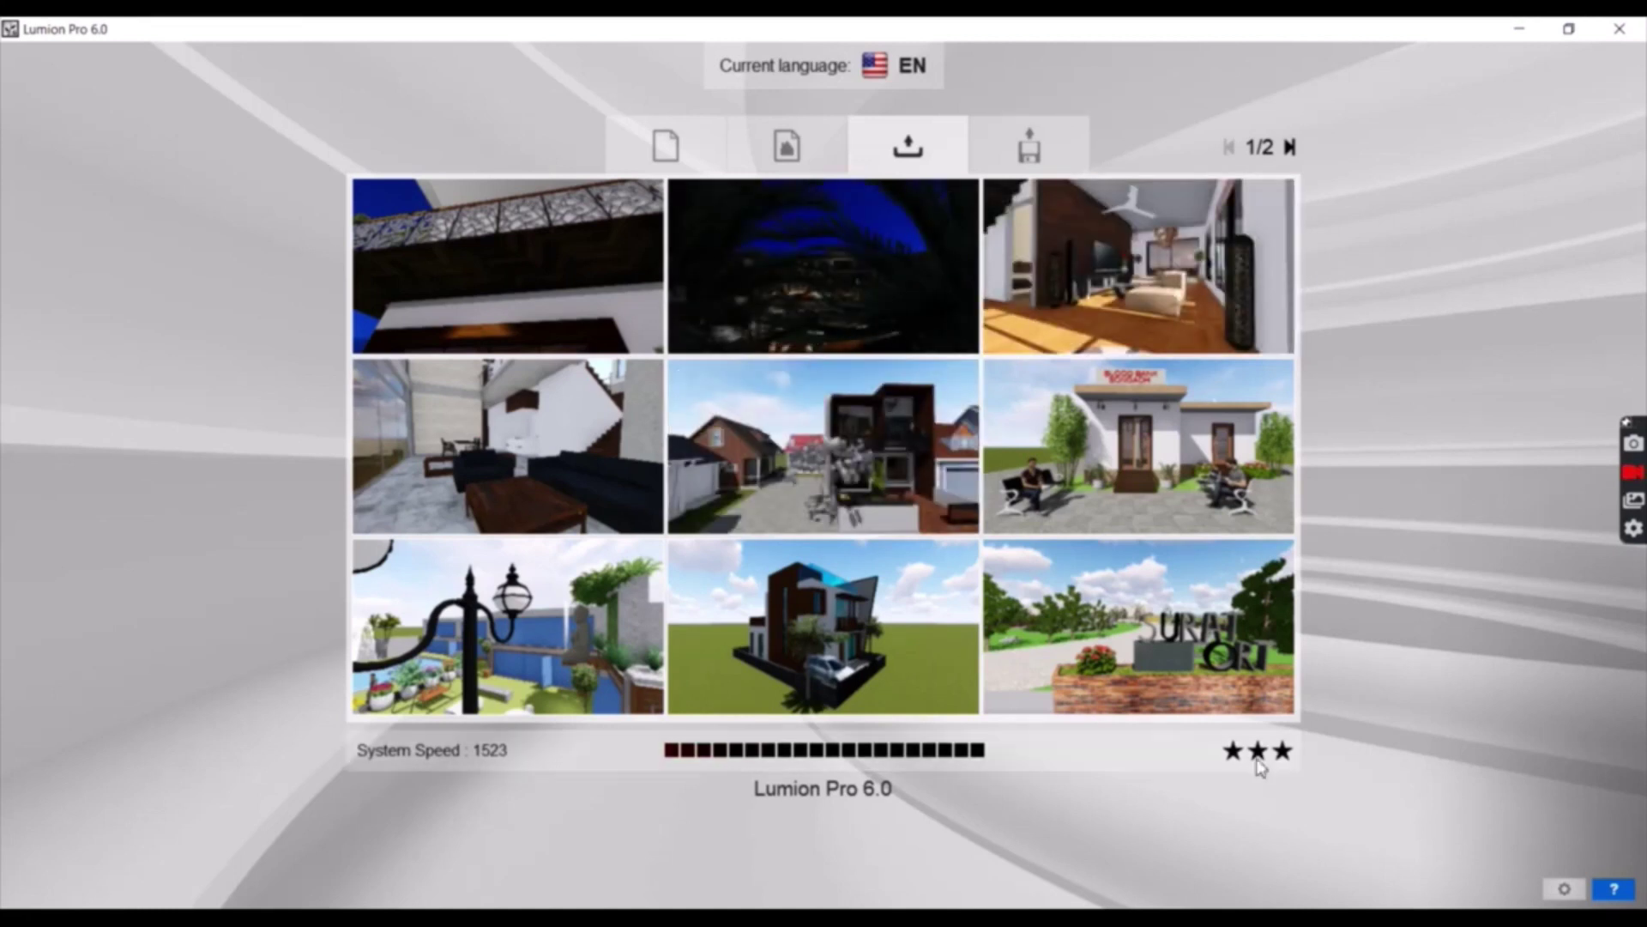
pyautogui.click(1188, 486)
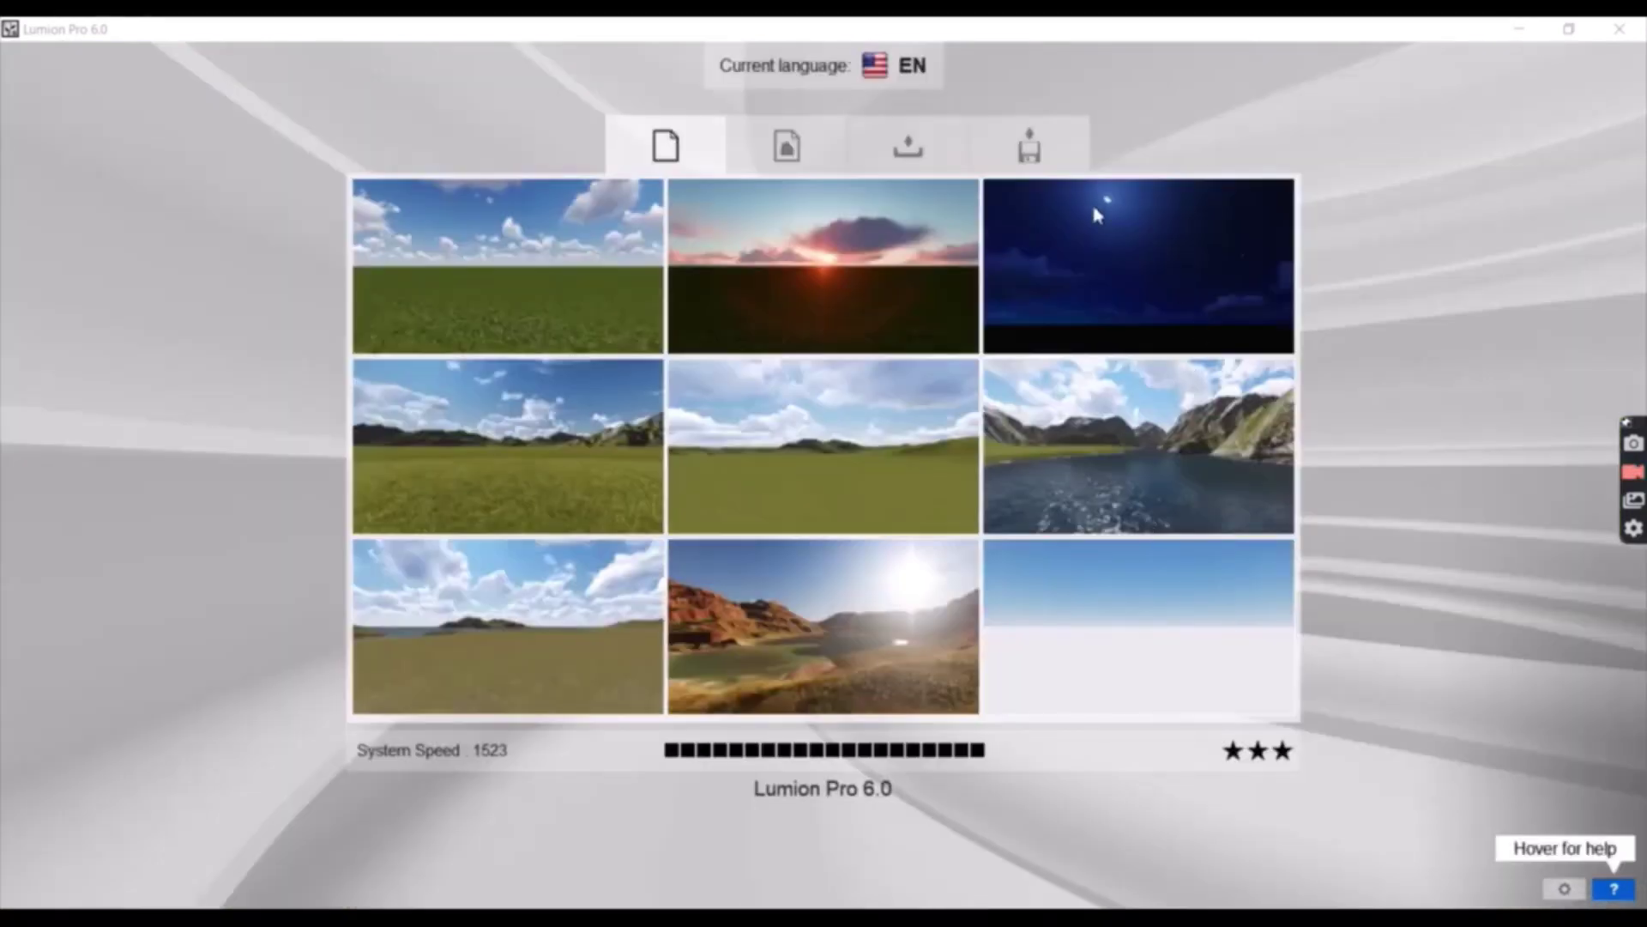
# Step: Review the saved scenes on the start screen and the file dialog for loading a scene with its models
pyautogui.click(926, 163)
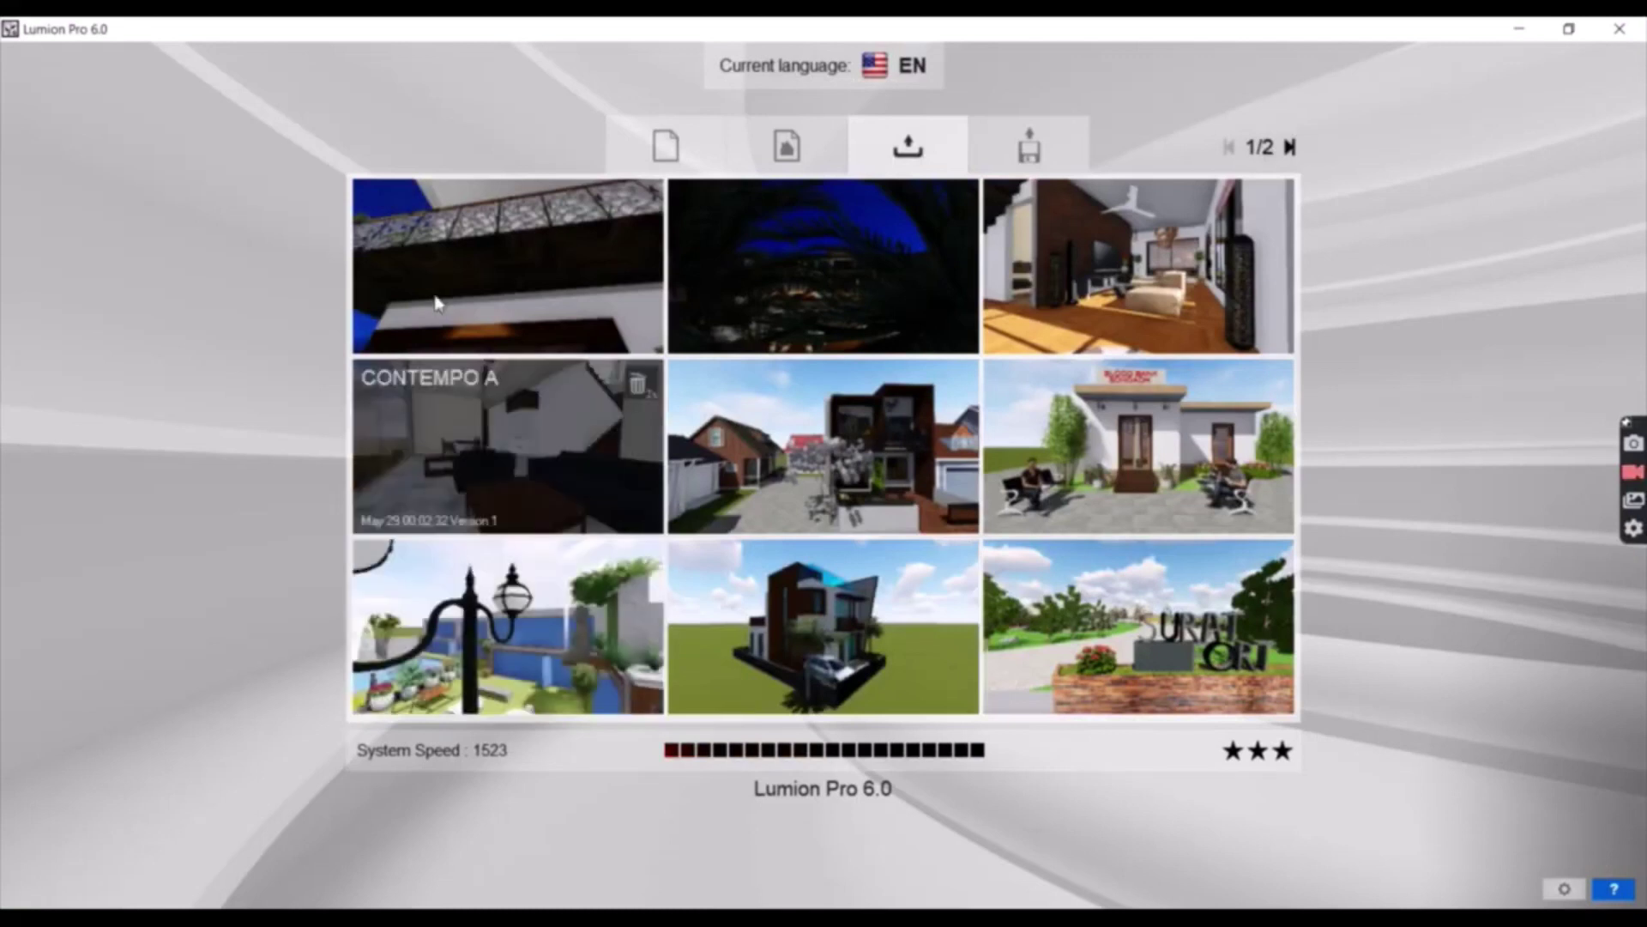
pyautogui.click(1037, 163)
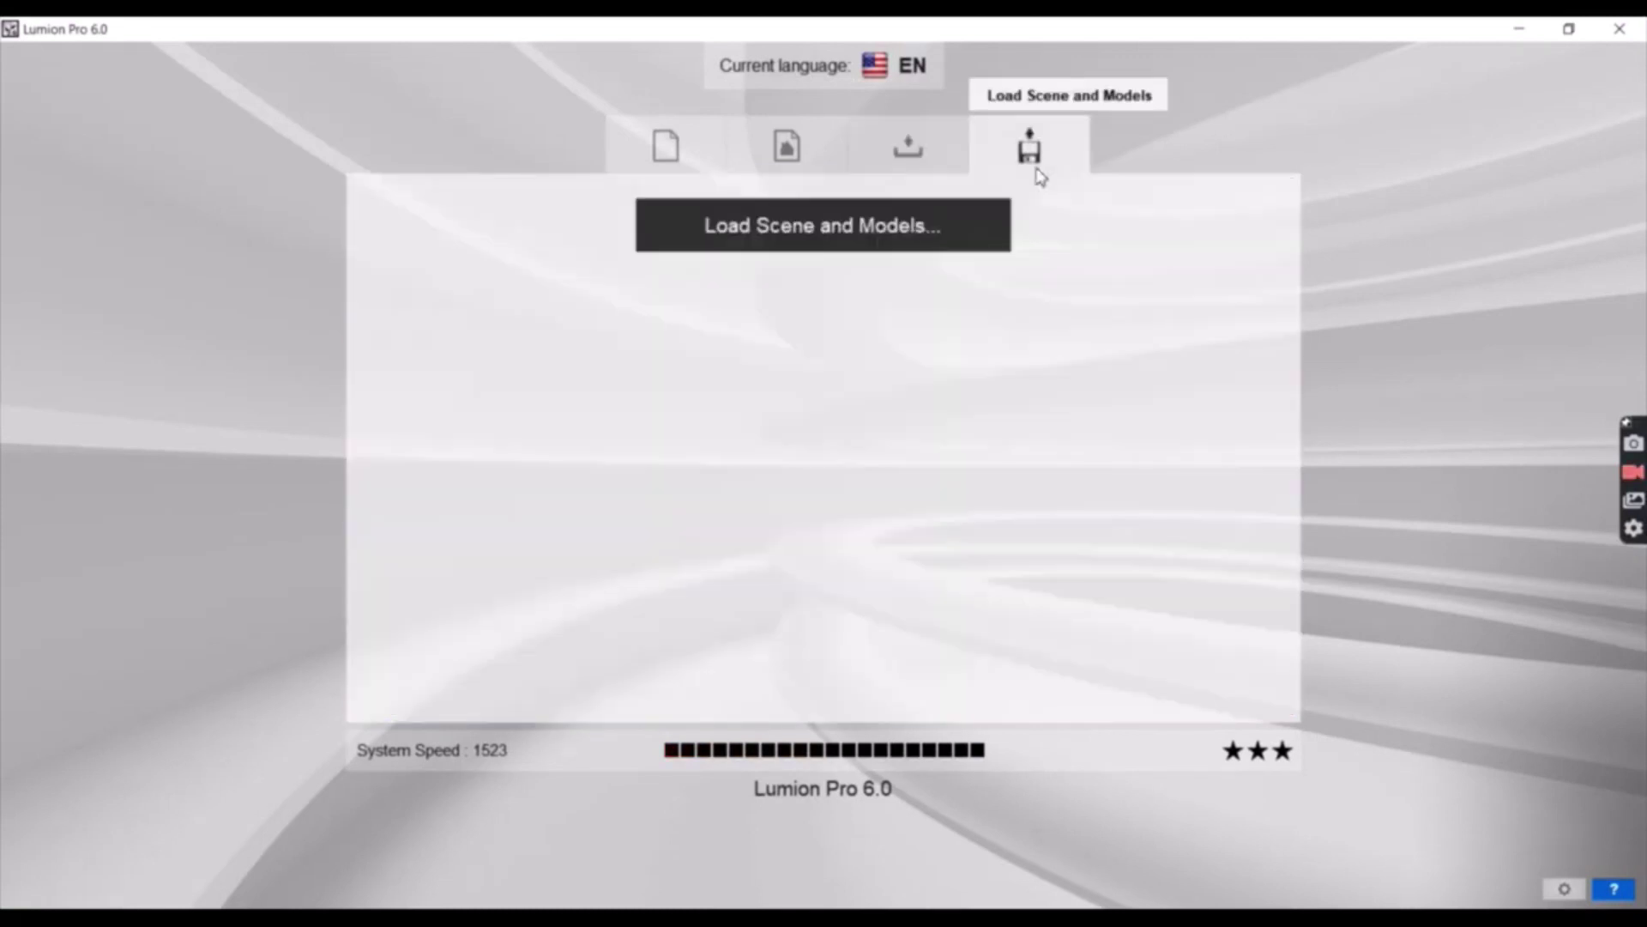
pyautogui.click(794, 247)
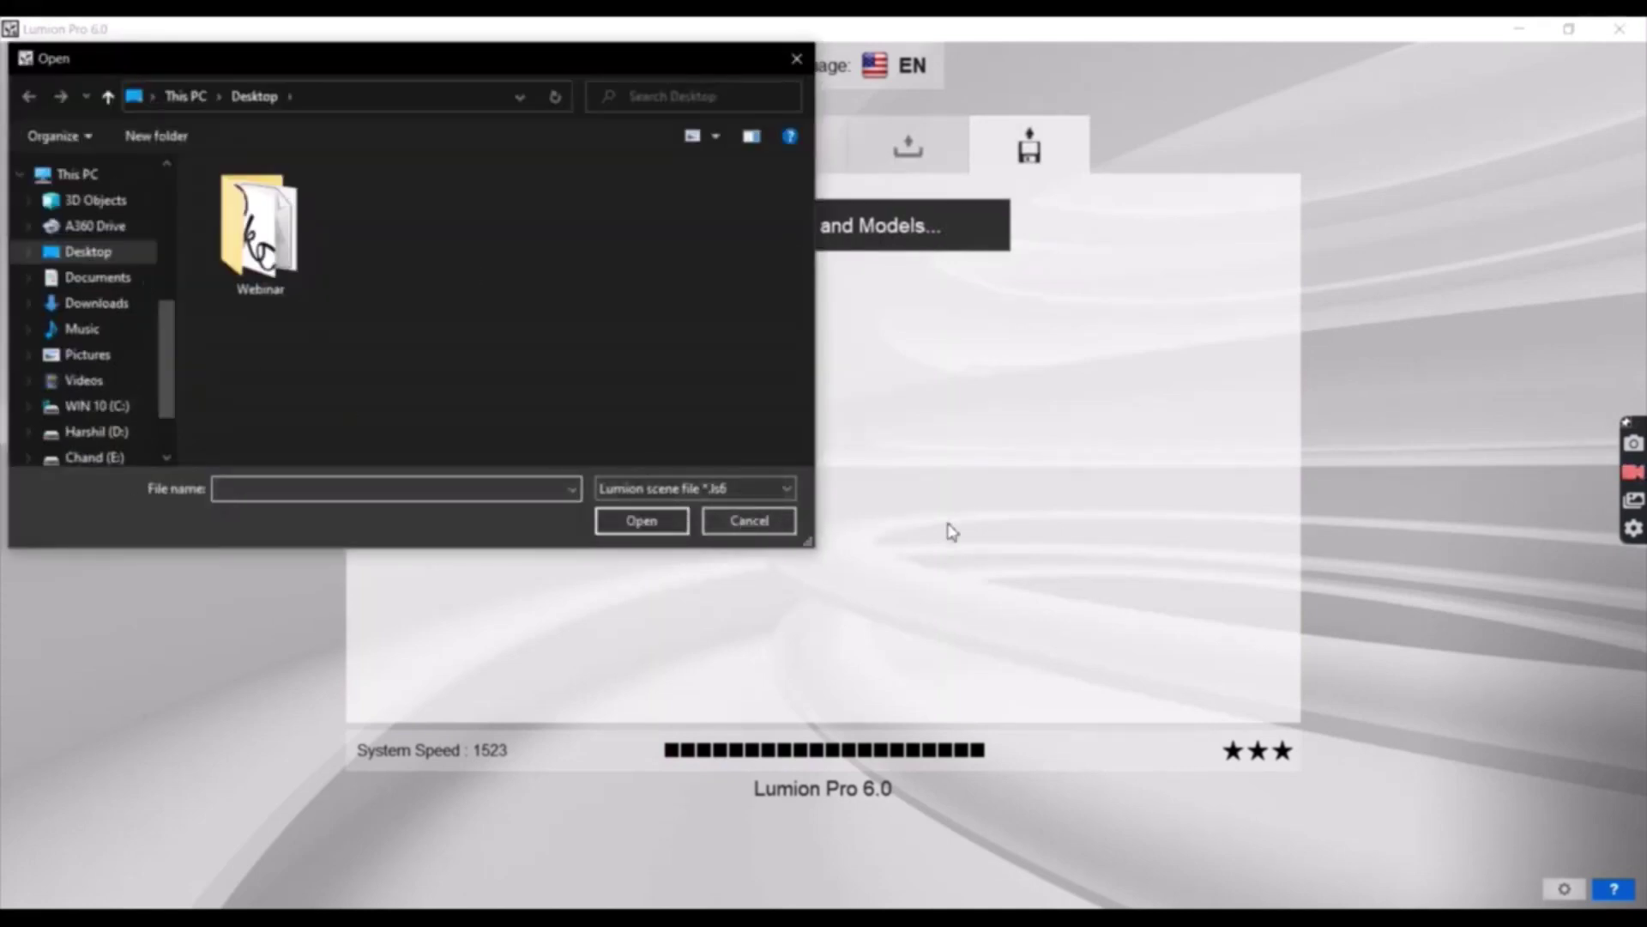
pyautogui.click(748, 521)
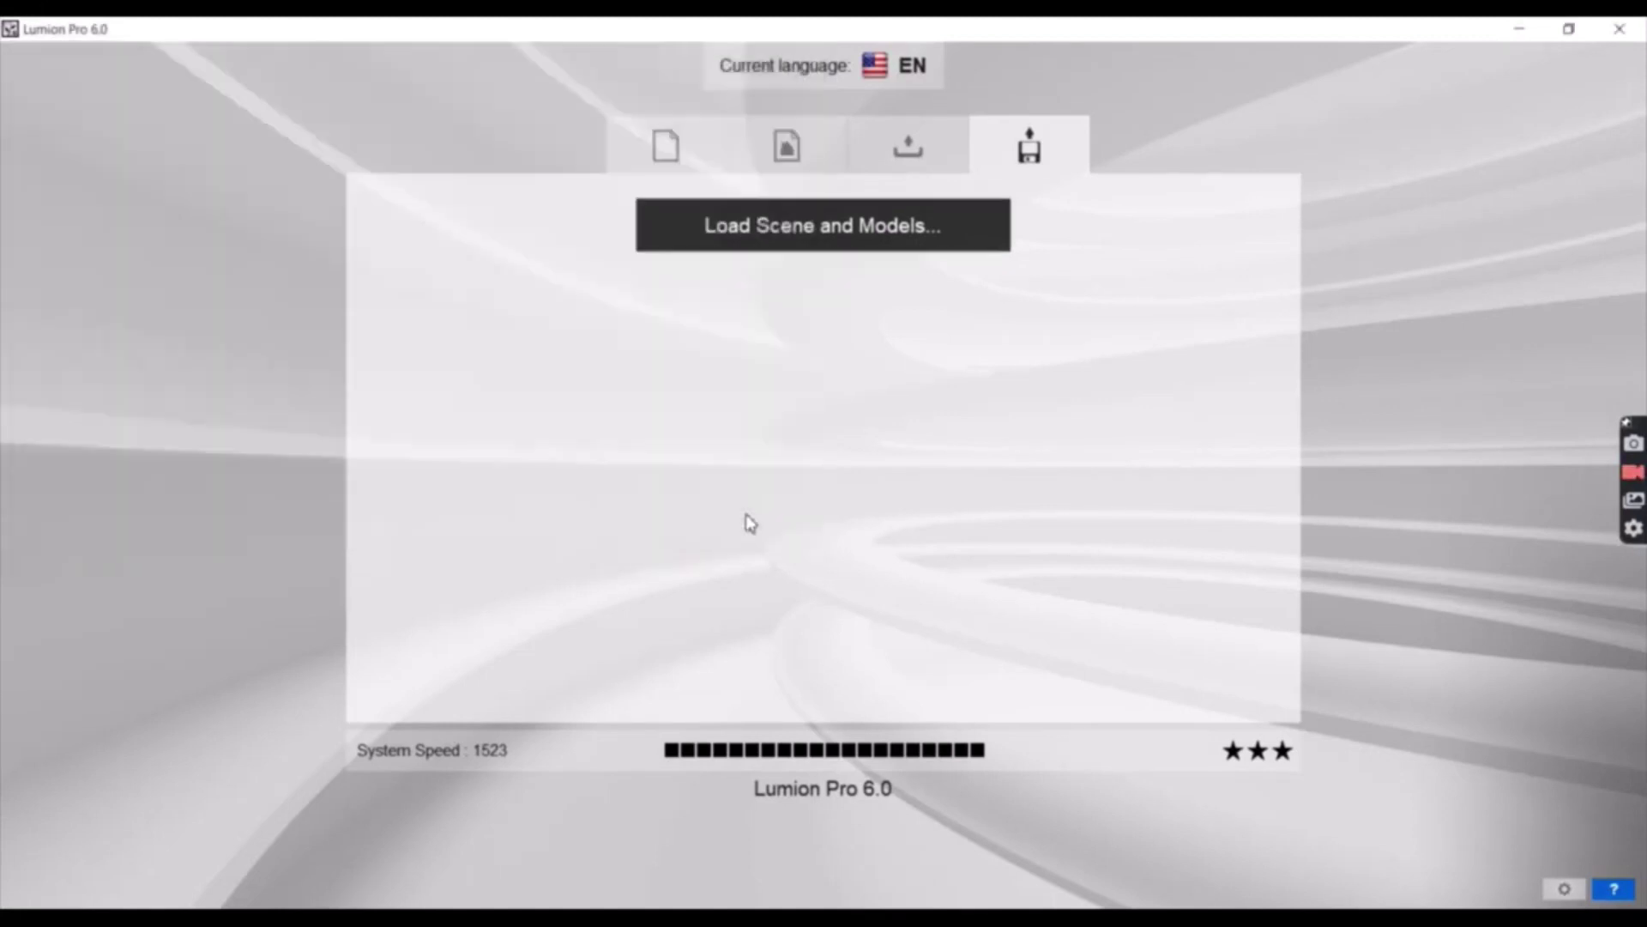
# Step: Create a new scene from the Plain landscape template
pyautogui.click(721, 132)
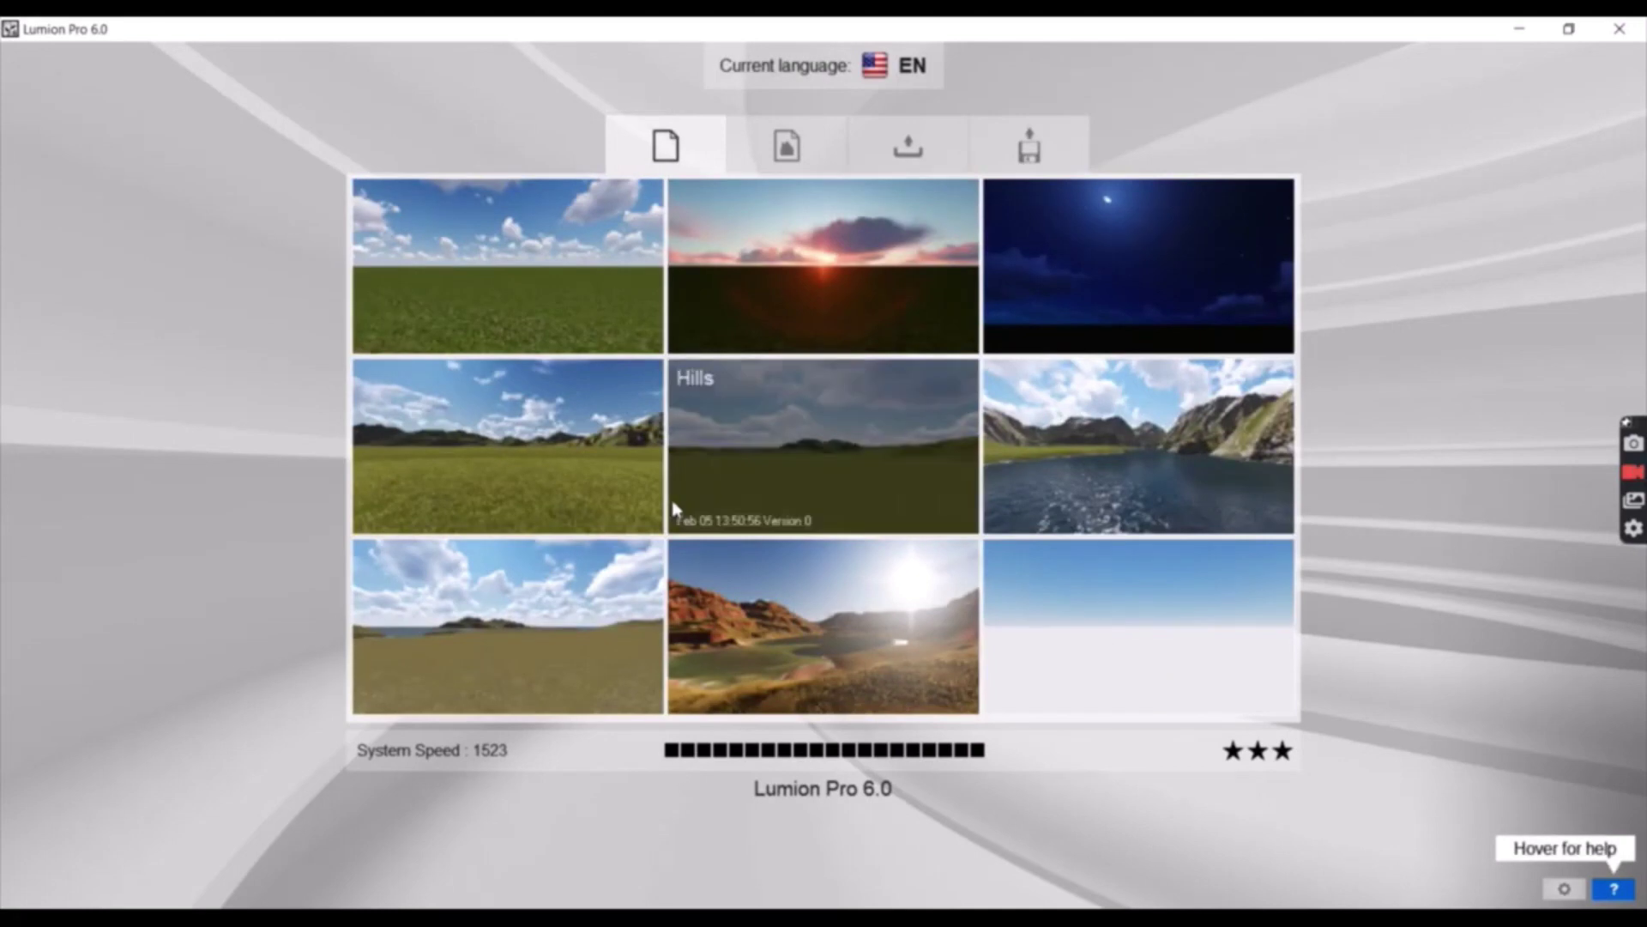
pyautogui.click(582, 334)
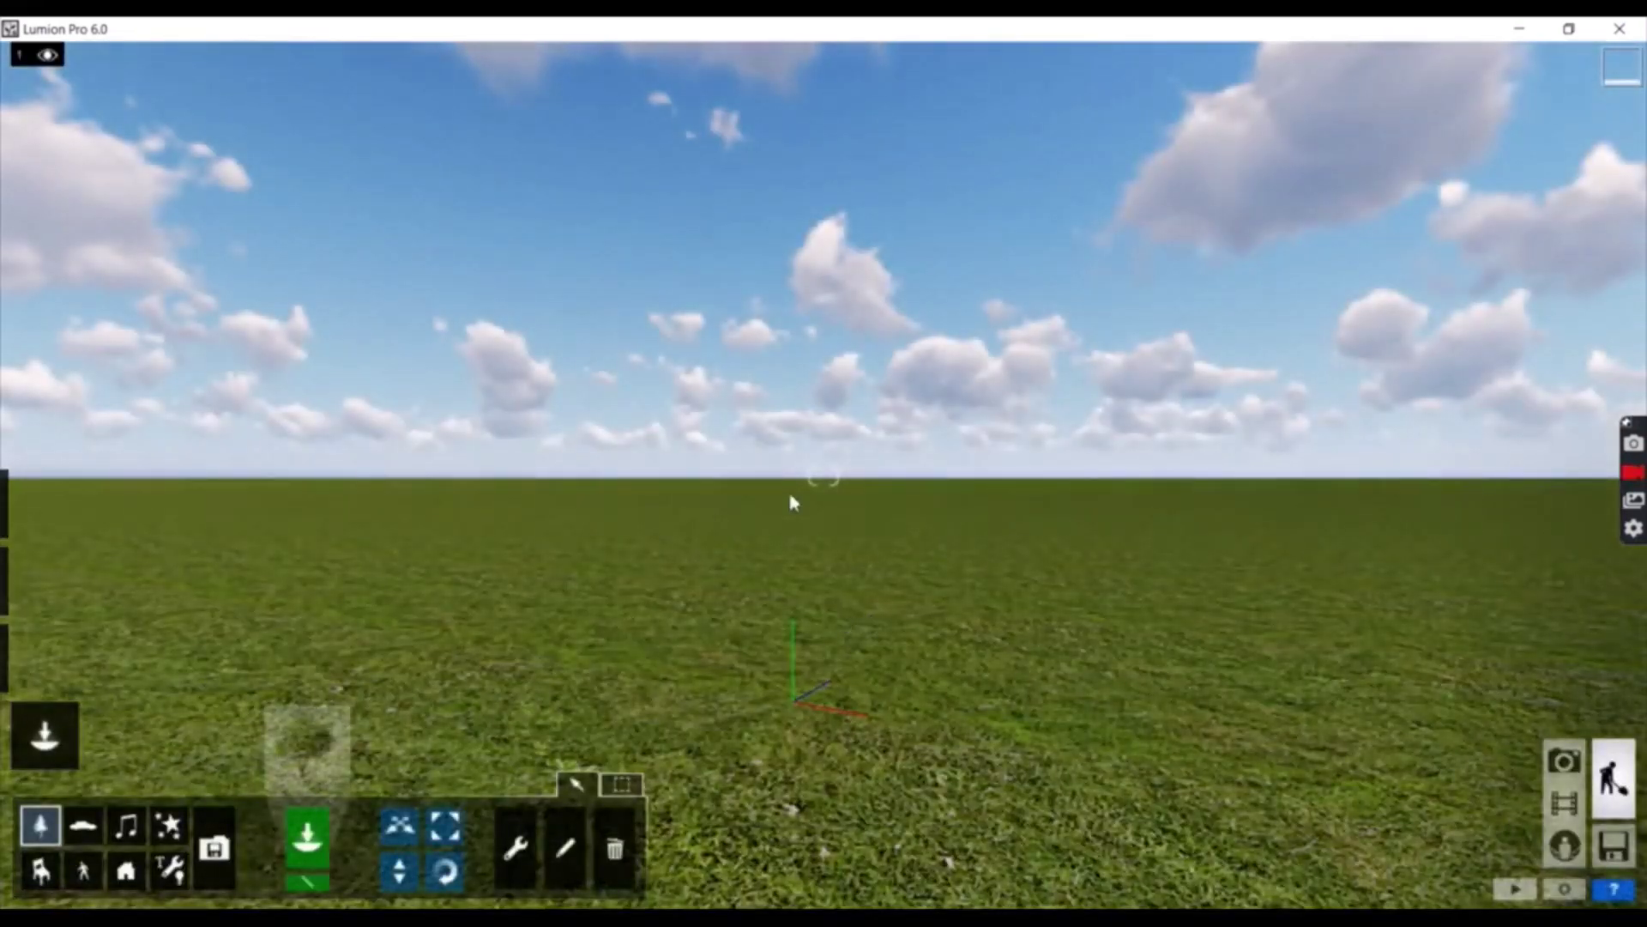
# Step: Look around the empty grass scene, moving the camera forward, backward and sideways, and dismiss the low-battery notice
pyautogui.moveTo(791, 502); pyautogui.dragTo(918, 505, button='right')
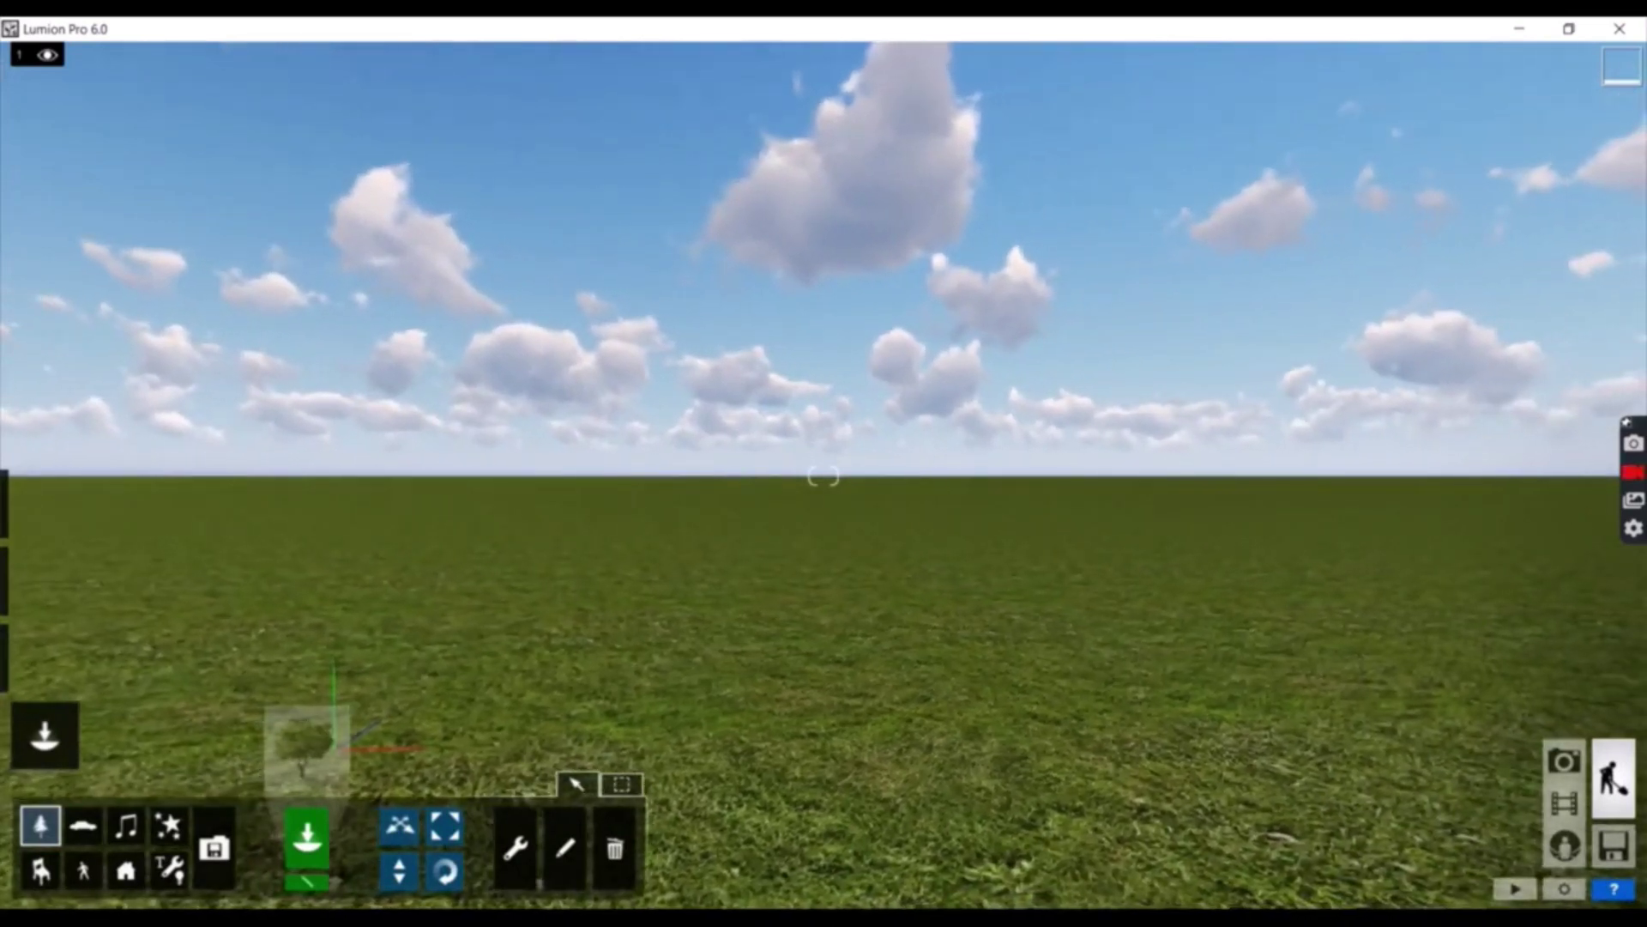
pyautogui.press('s')
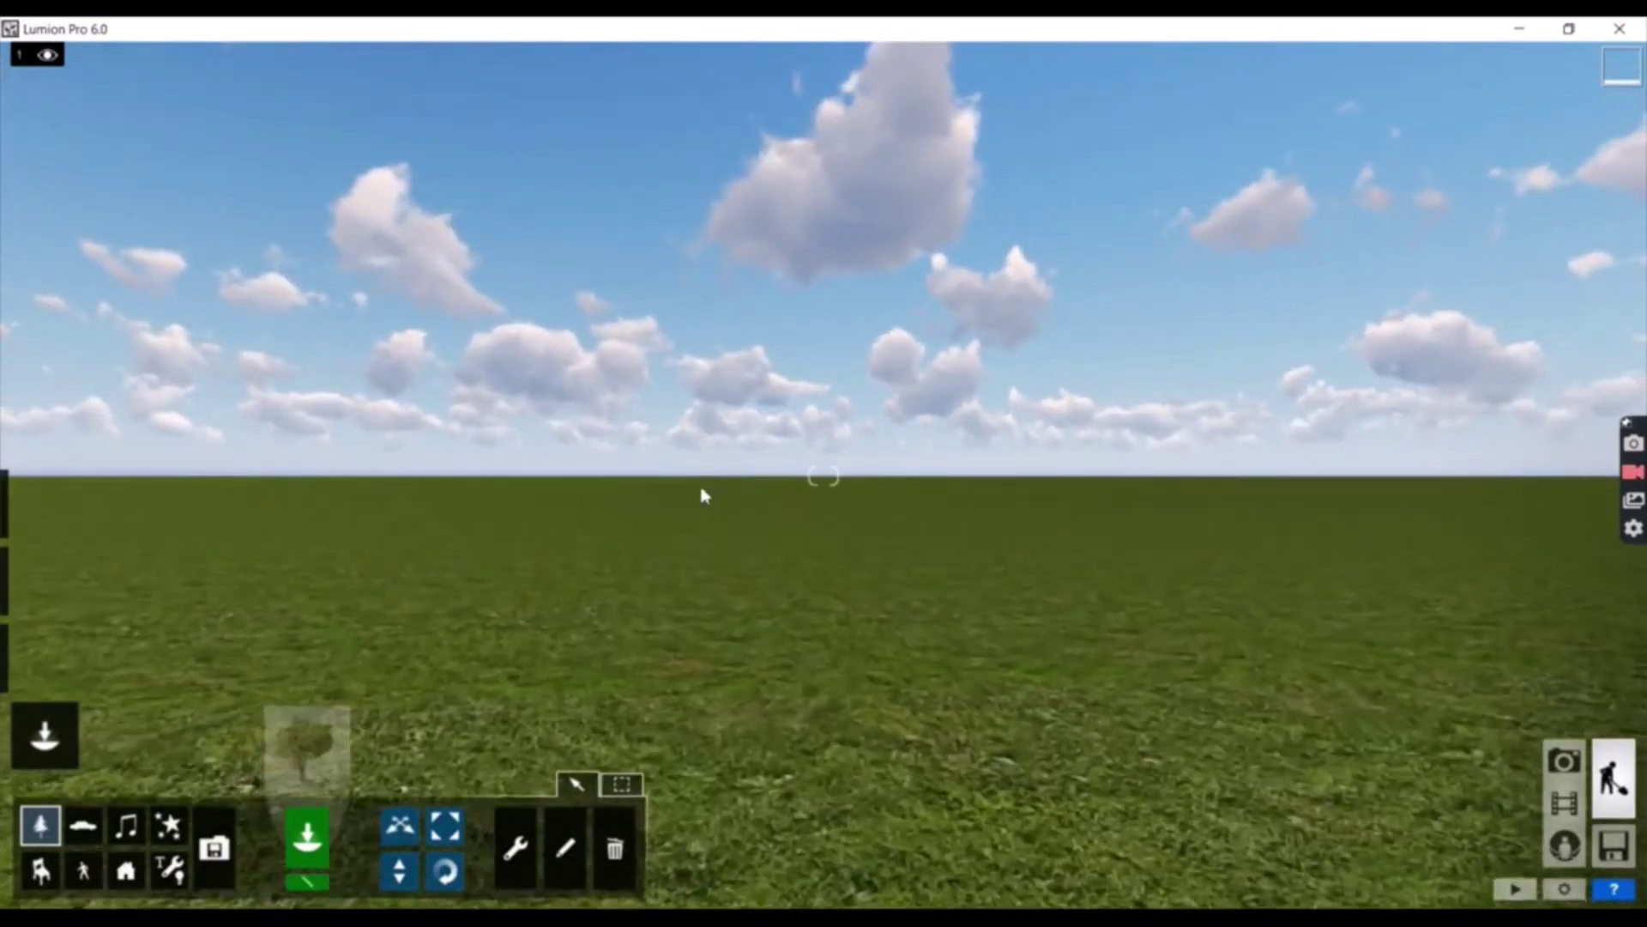
pyautogui.press('w')
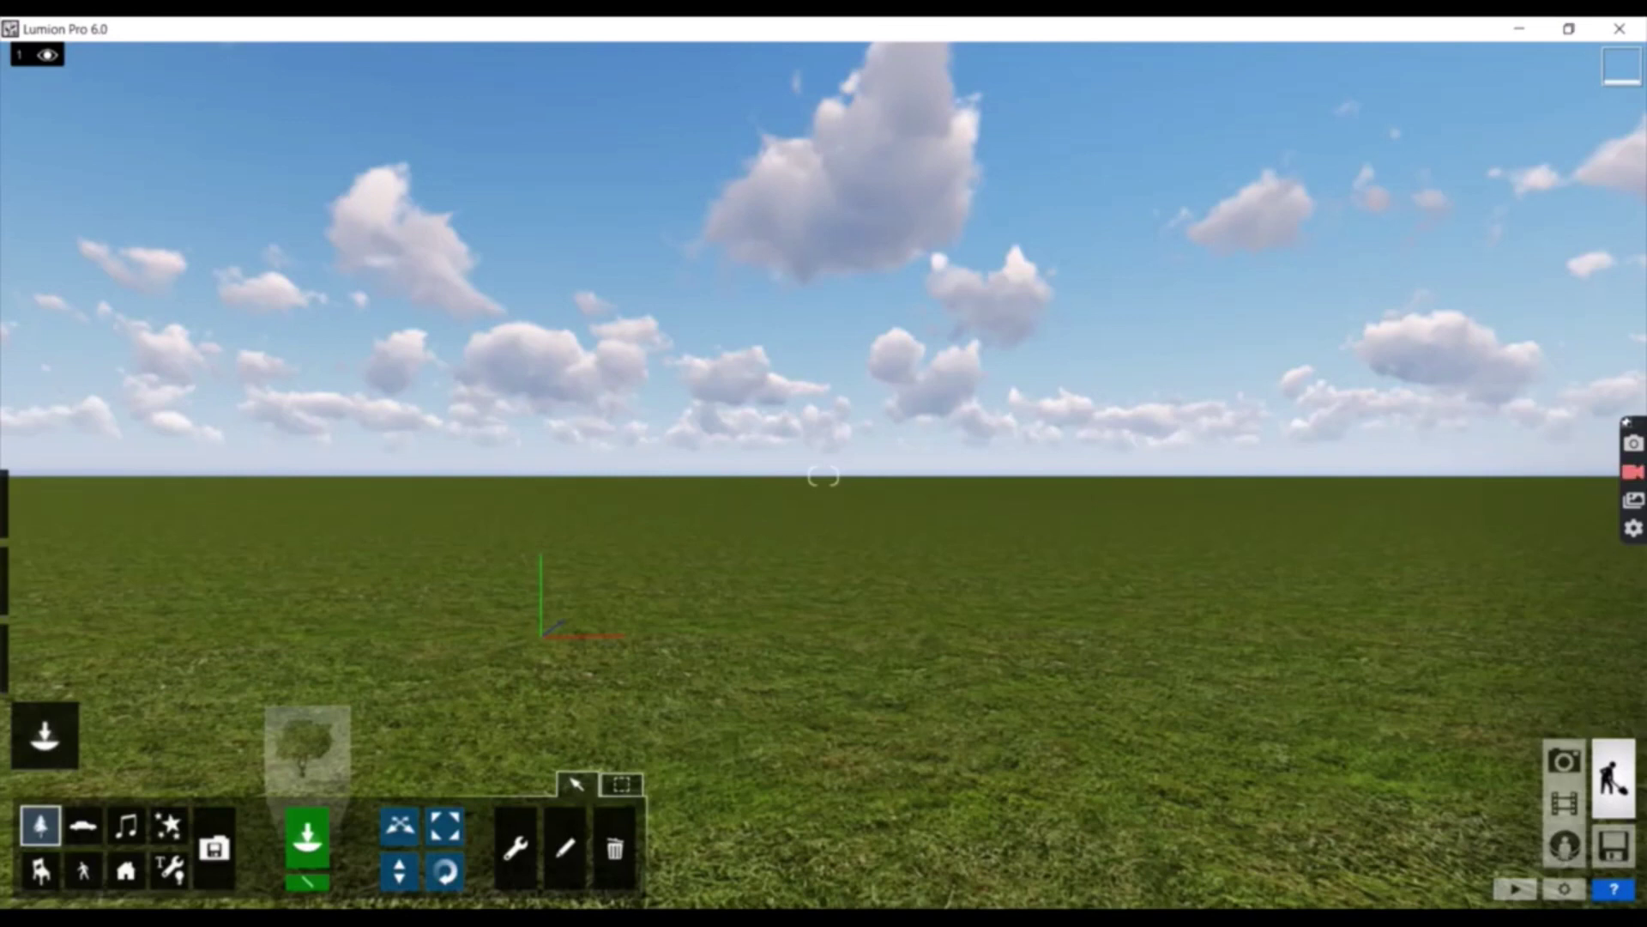
pyautogui.moveTo(721, 497); pyautogui.dragTo(824, 583, button='right')
pyautogui.moveTo(822, 476); pyautogui.dragTo(753, 478, button='right')
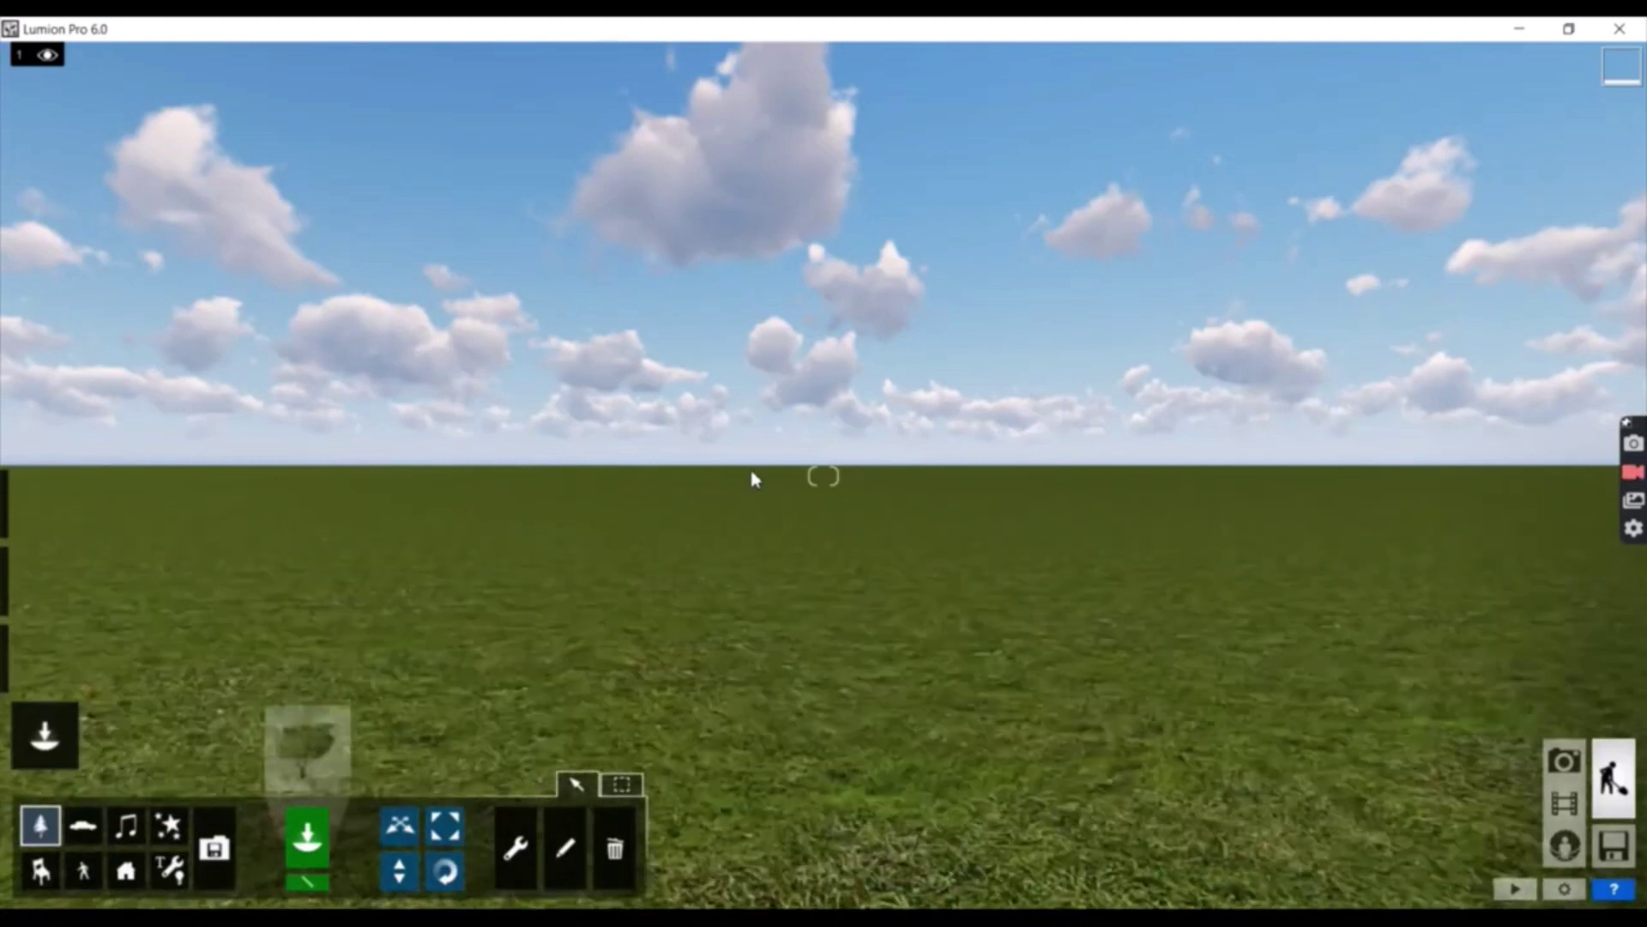
pyautogui.press('s')
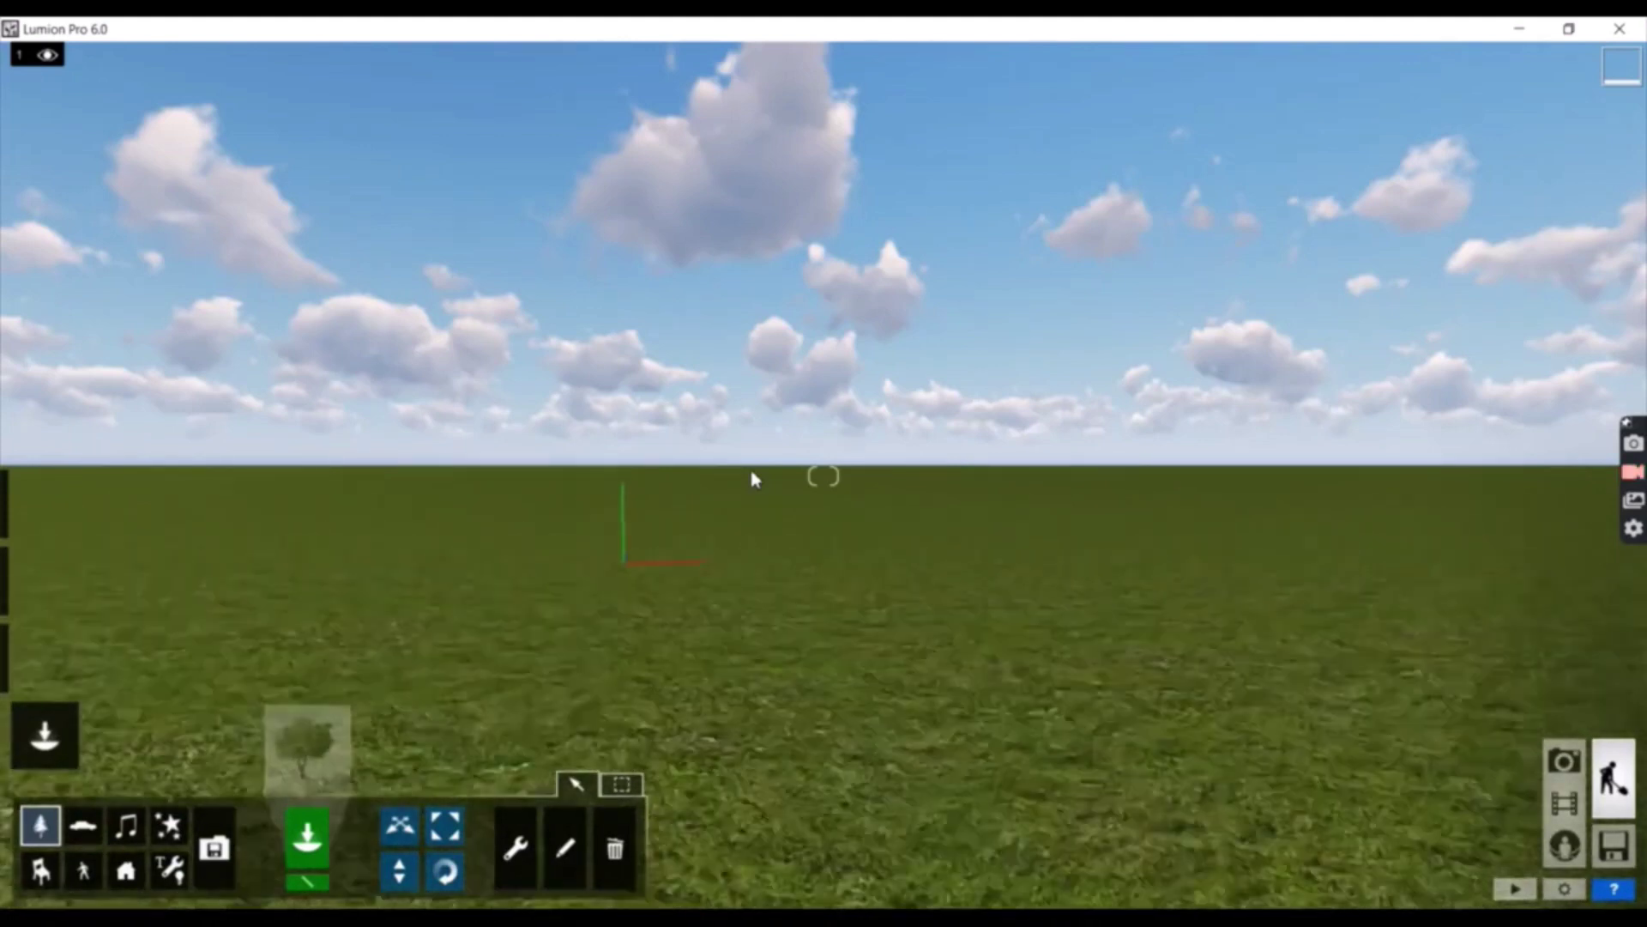
pyautogui.press('a')
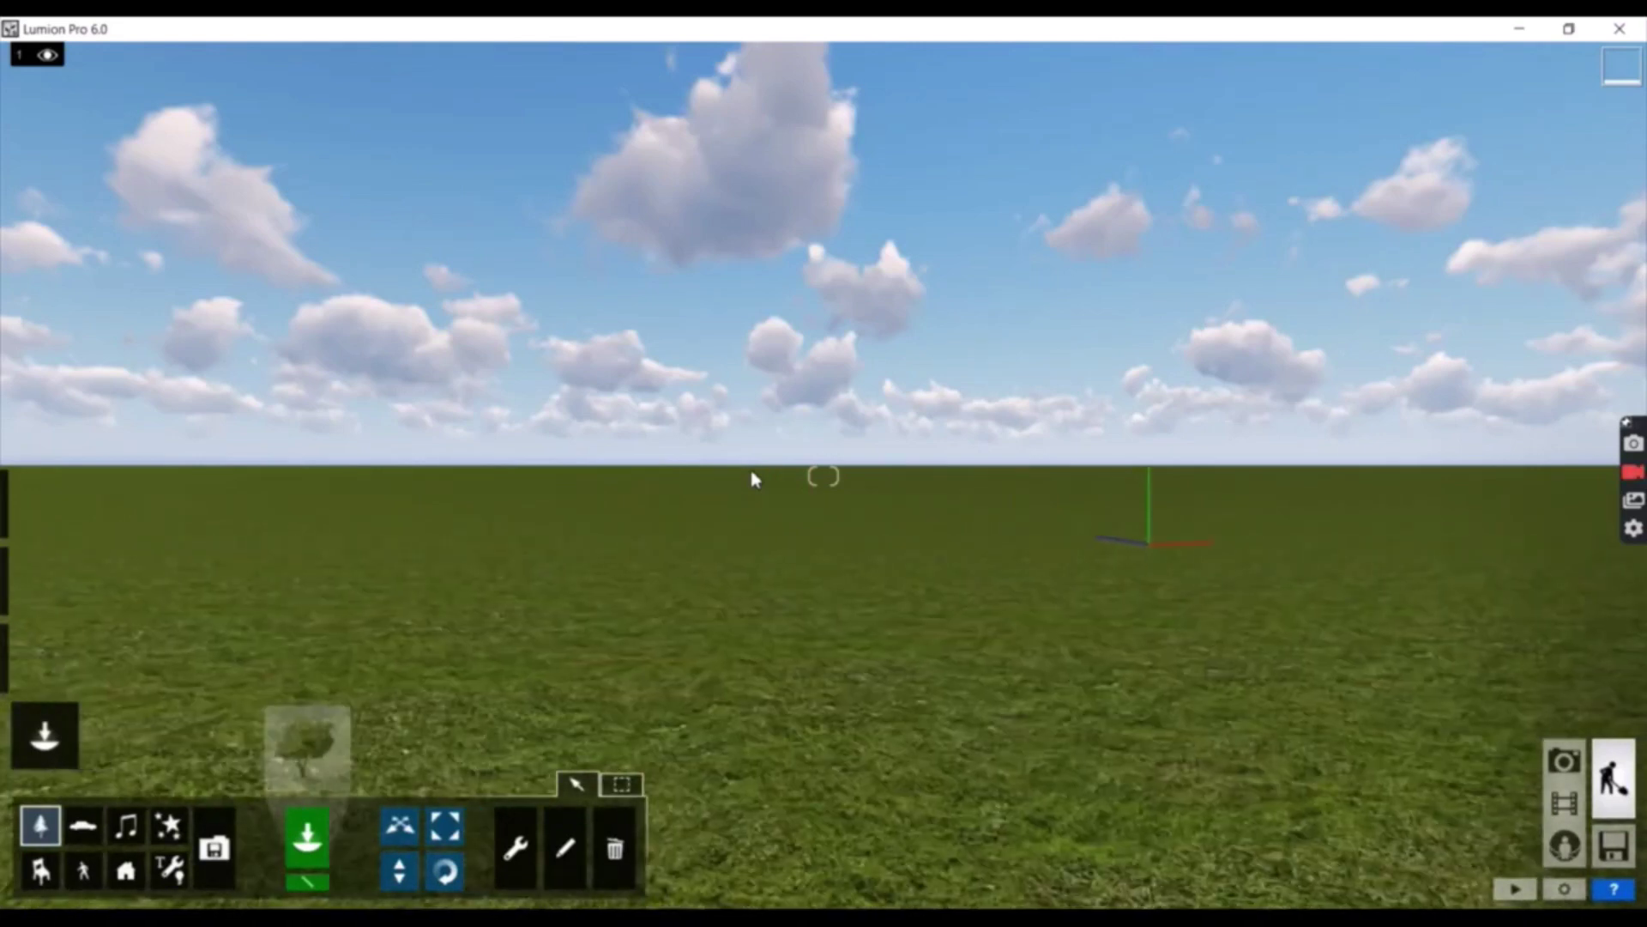
pyautogui.press('d')
pyautogui.press('d')
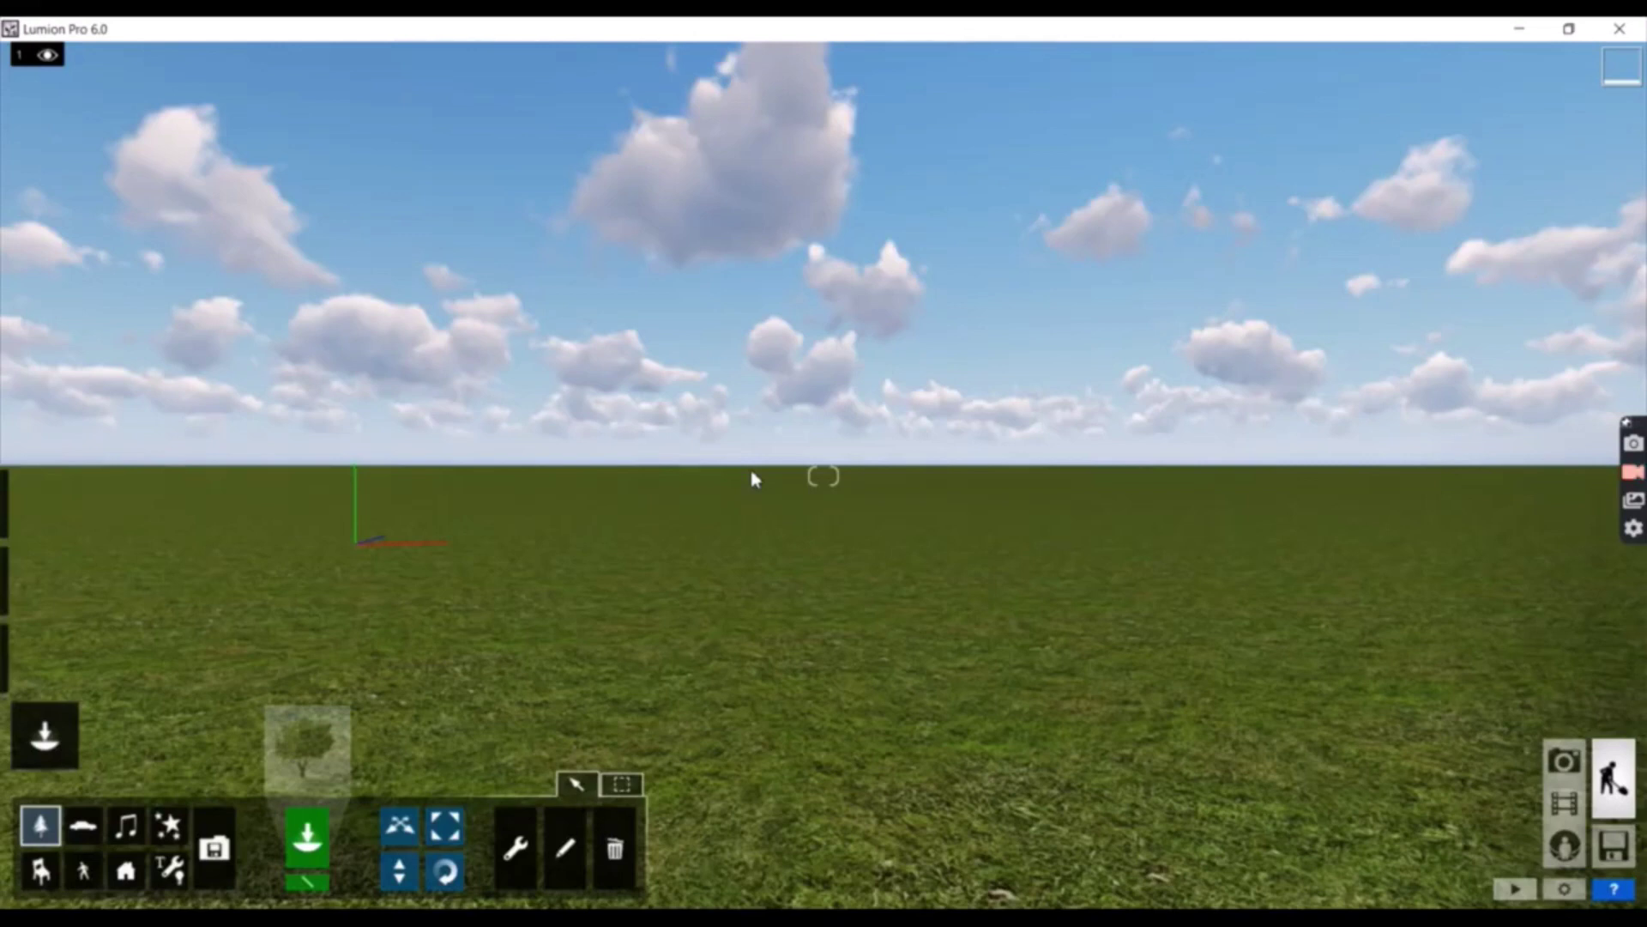
pyautogui.press('d')
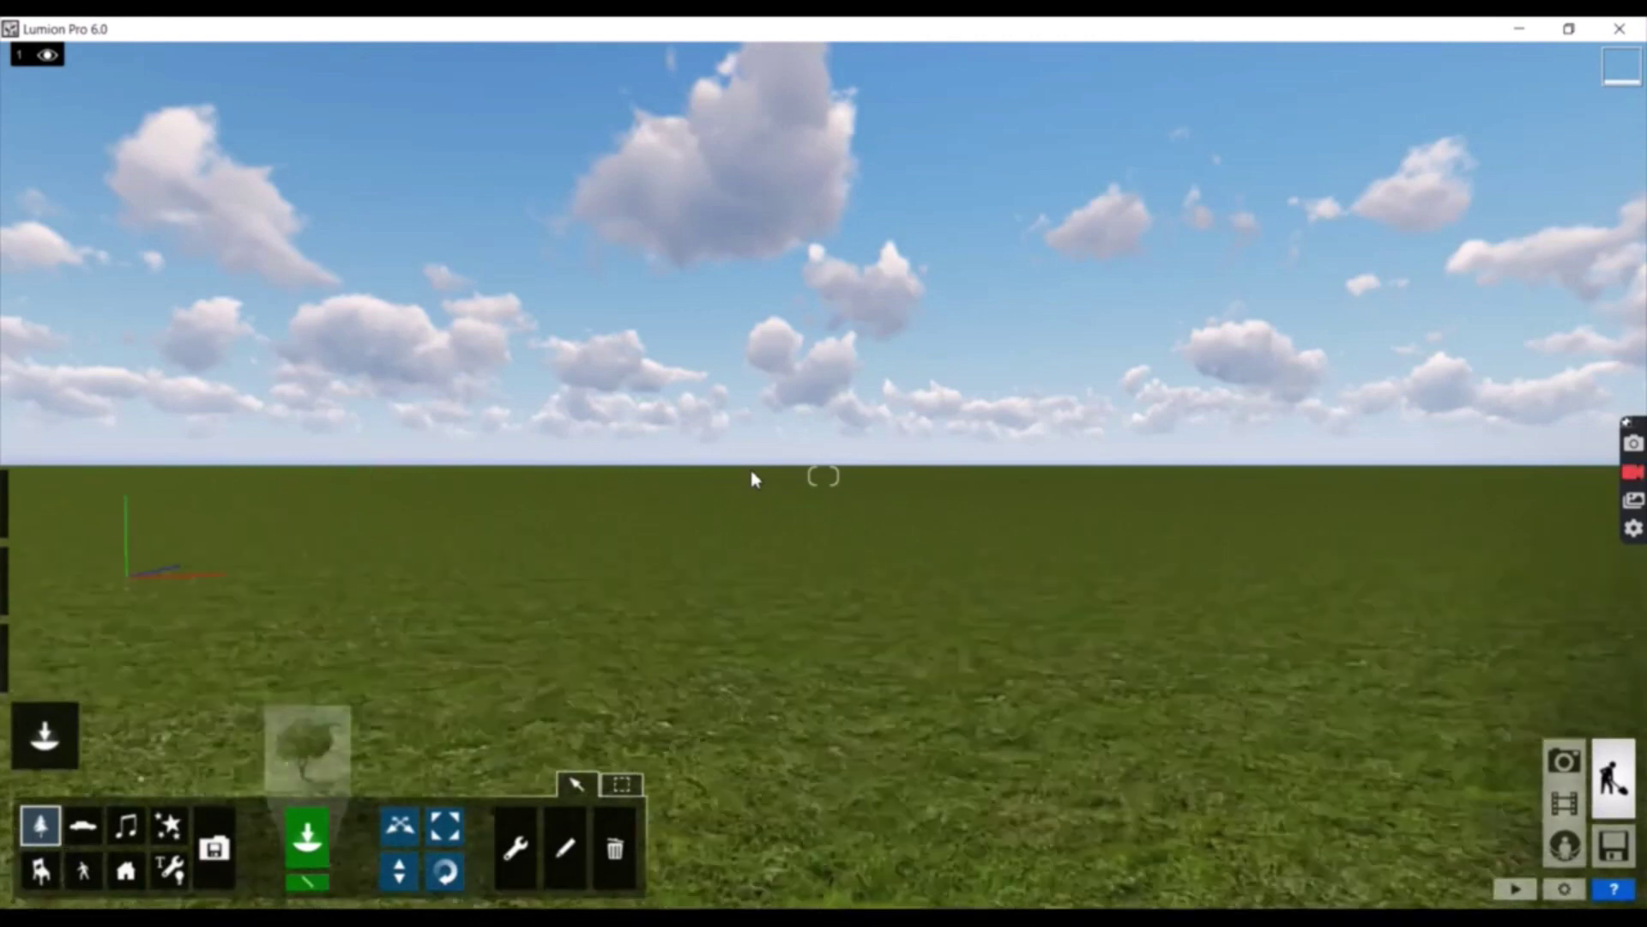
pyautogui.press('s')
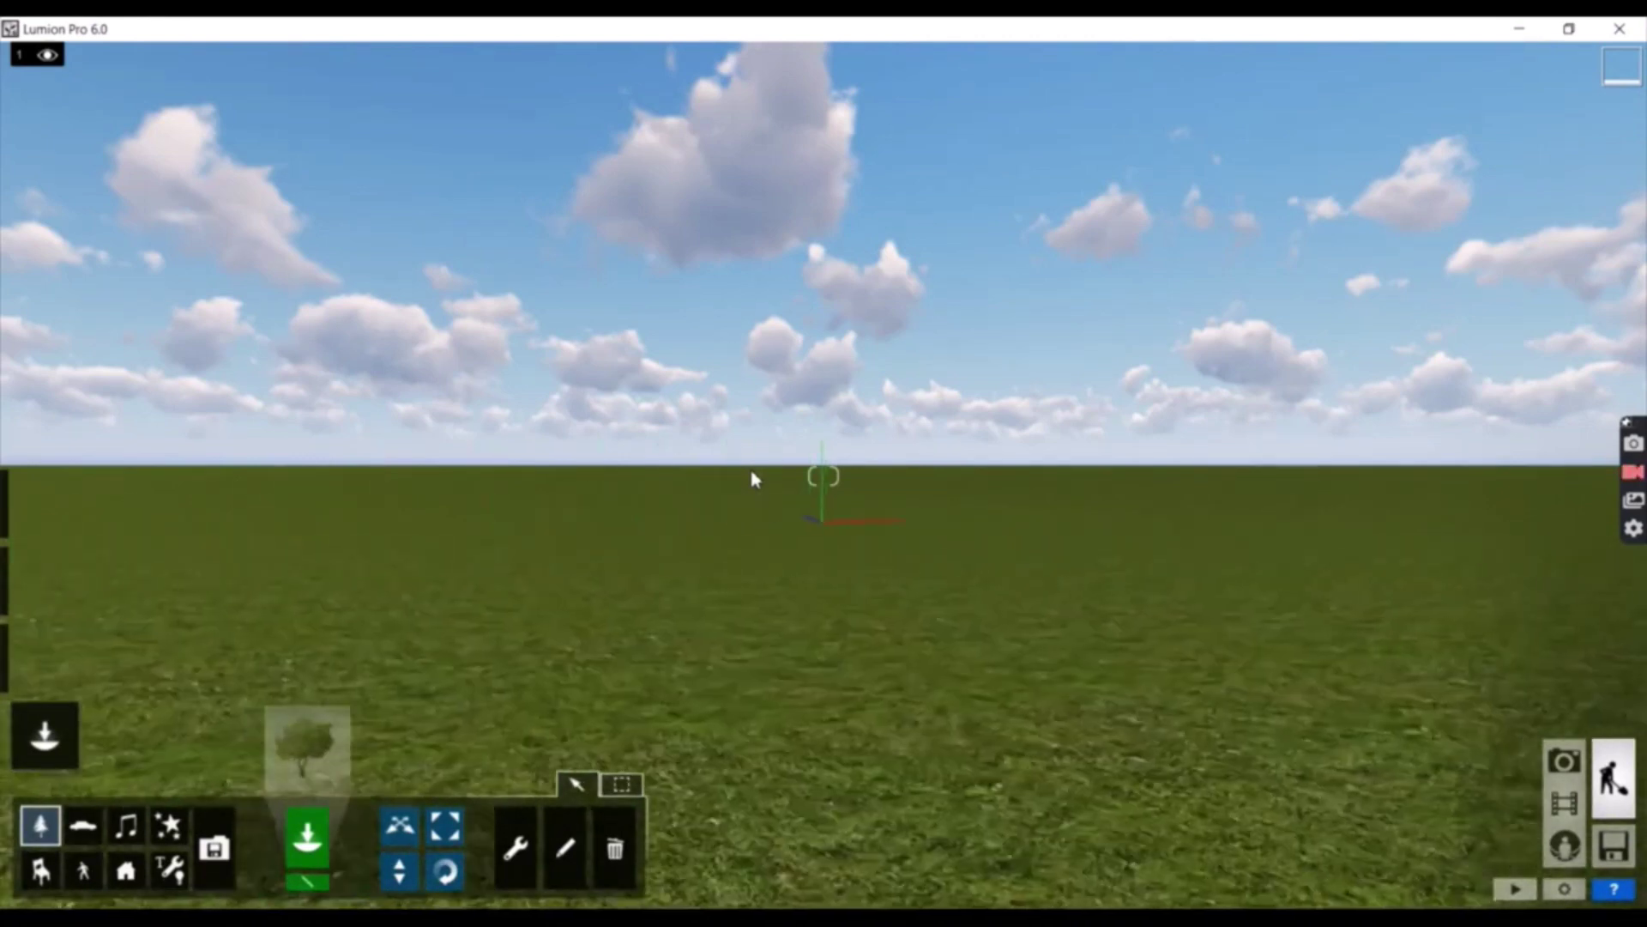
pyautogui.press('d')
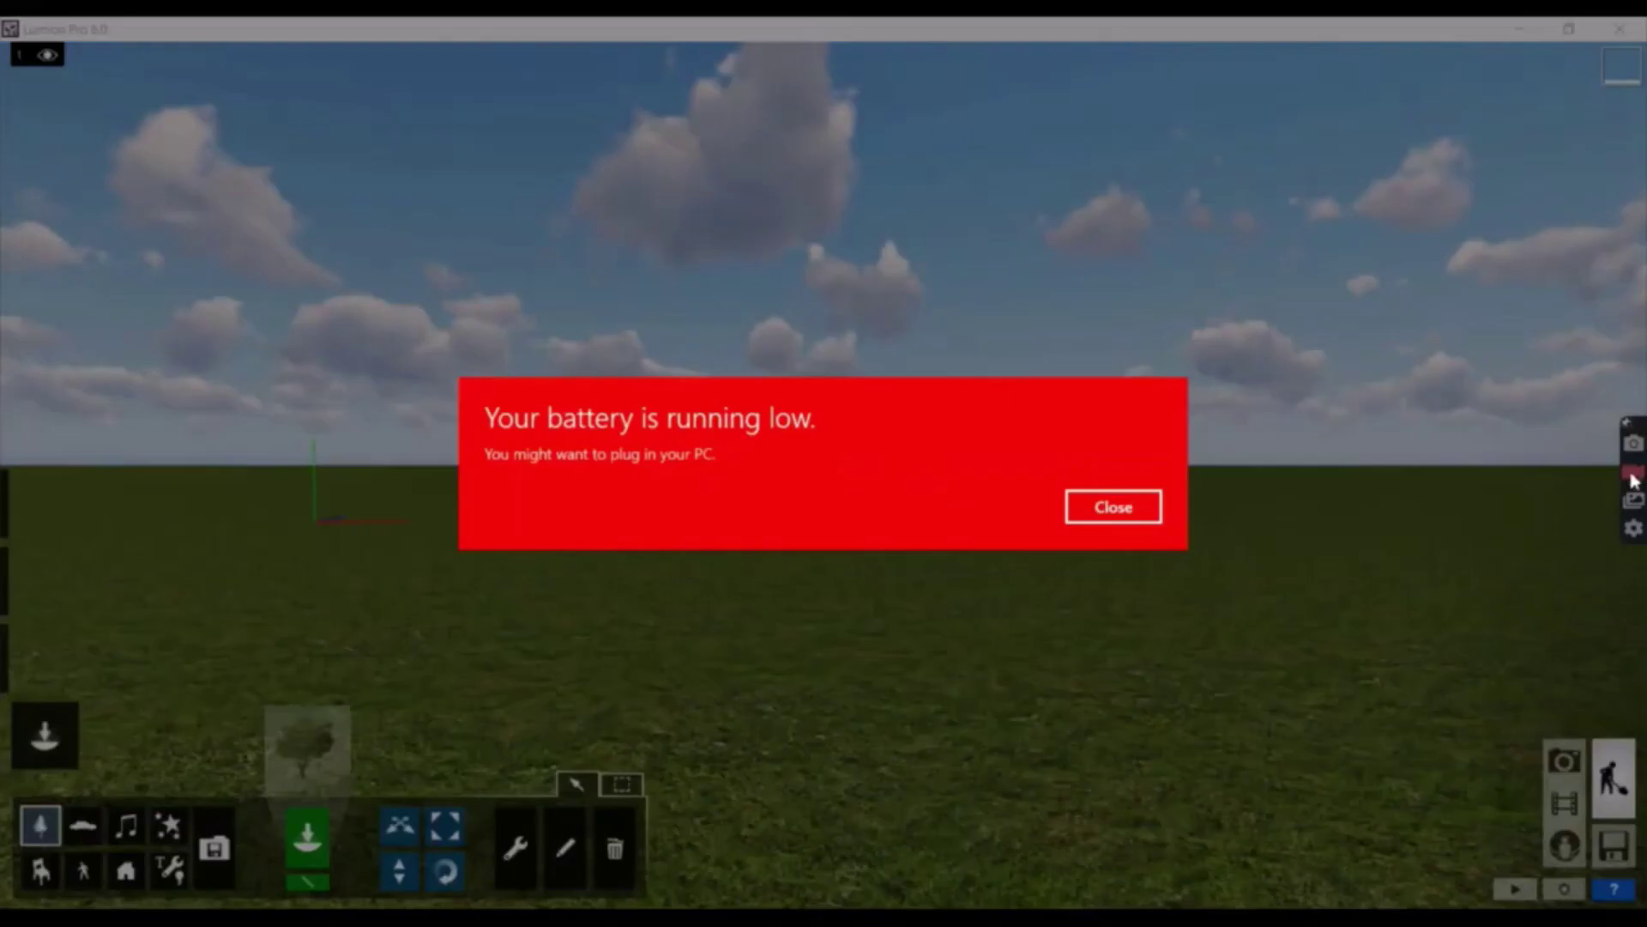
pyautogui.click(1084, 508)
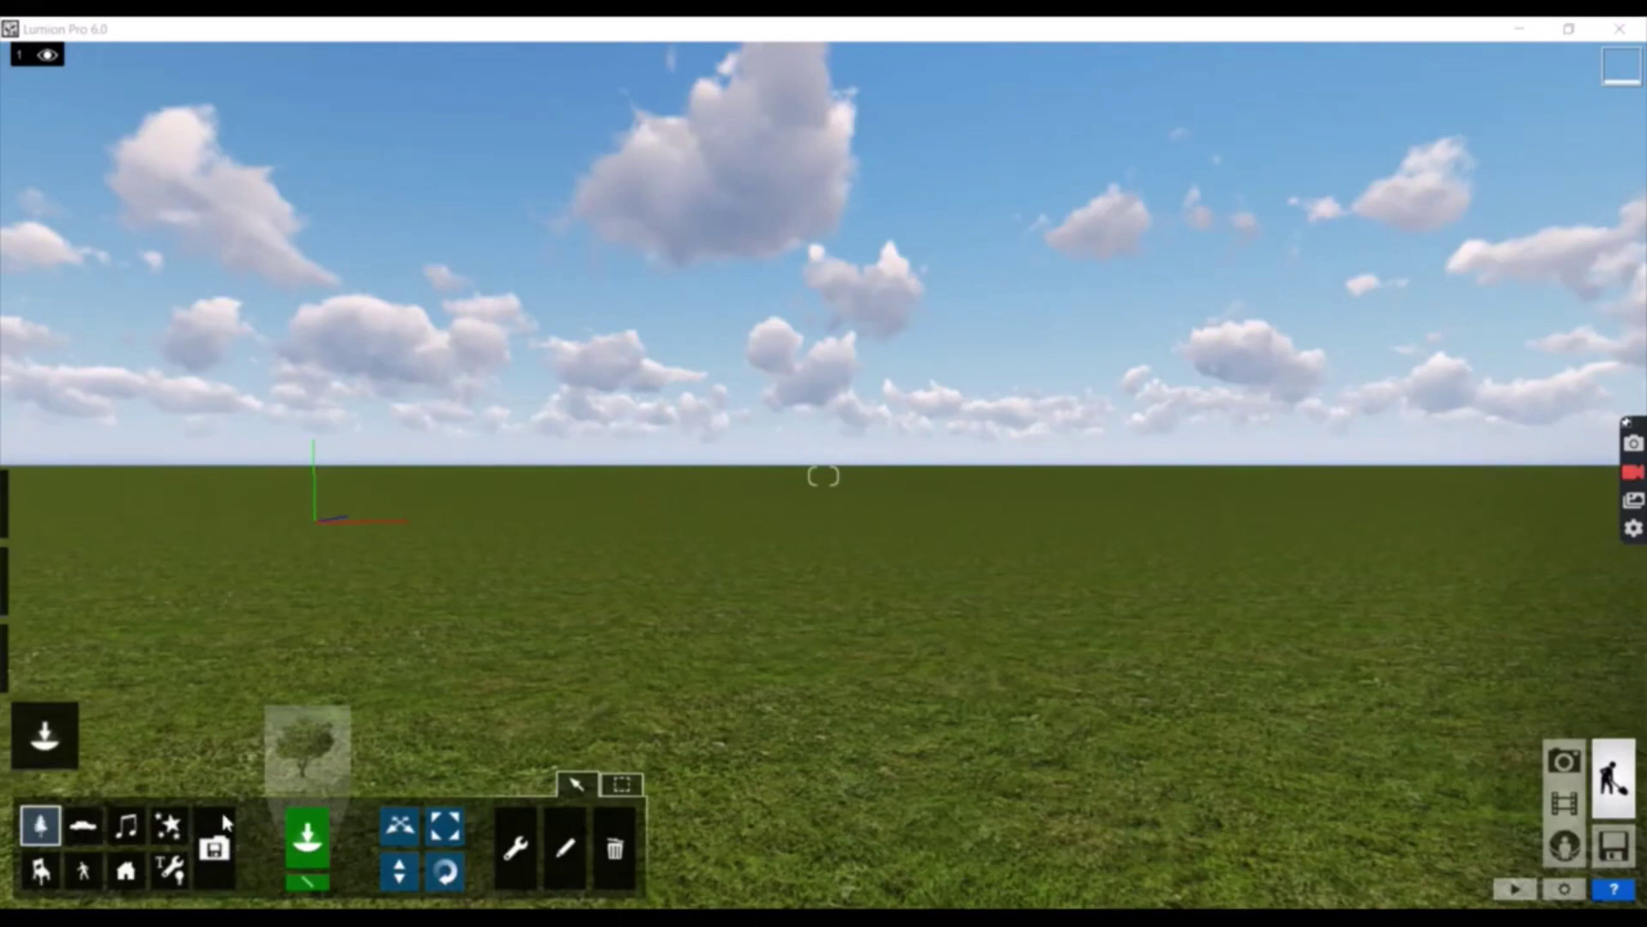
# Step: Start importing a new model and browse to the client's project folder within My Files and CAD PLAN on the D: drive
pyautogui.click(224, 868)
pyautogui.click(219, 862)
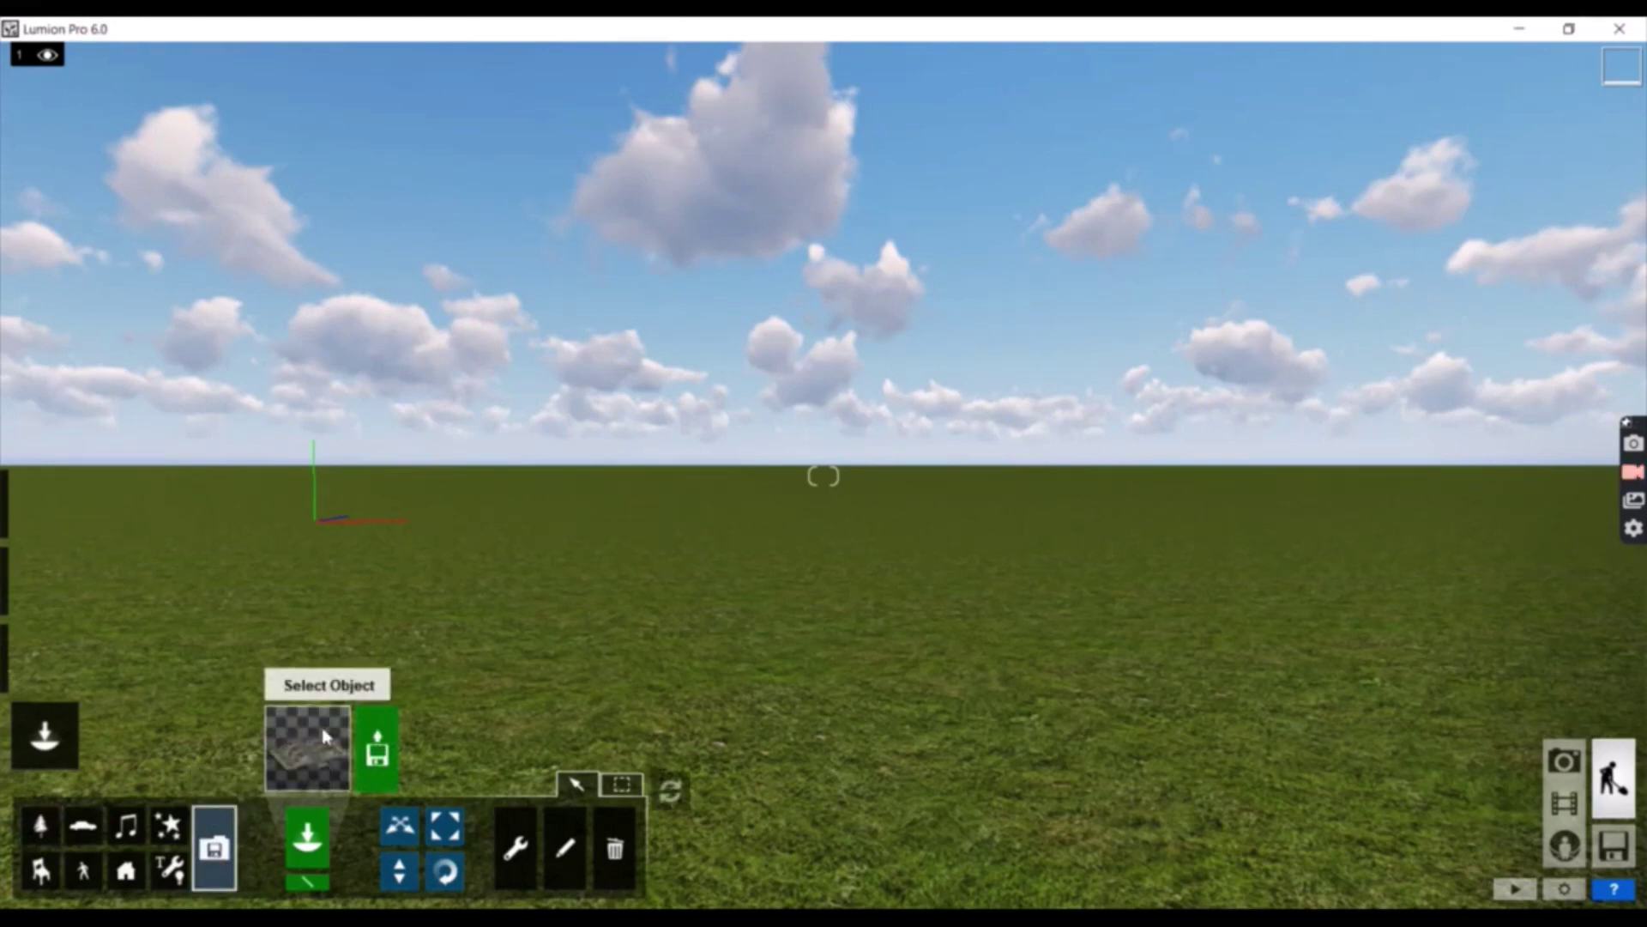
pyautogui.click(384, 736)
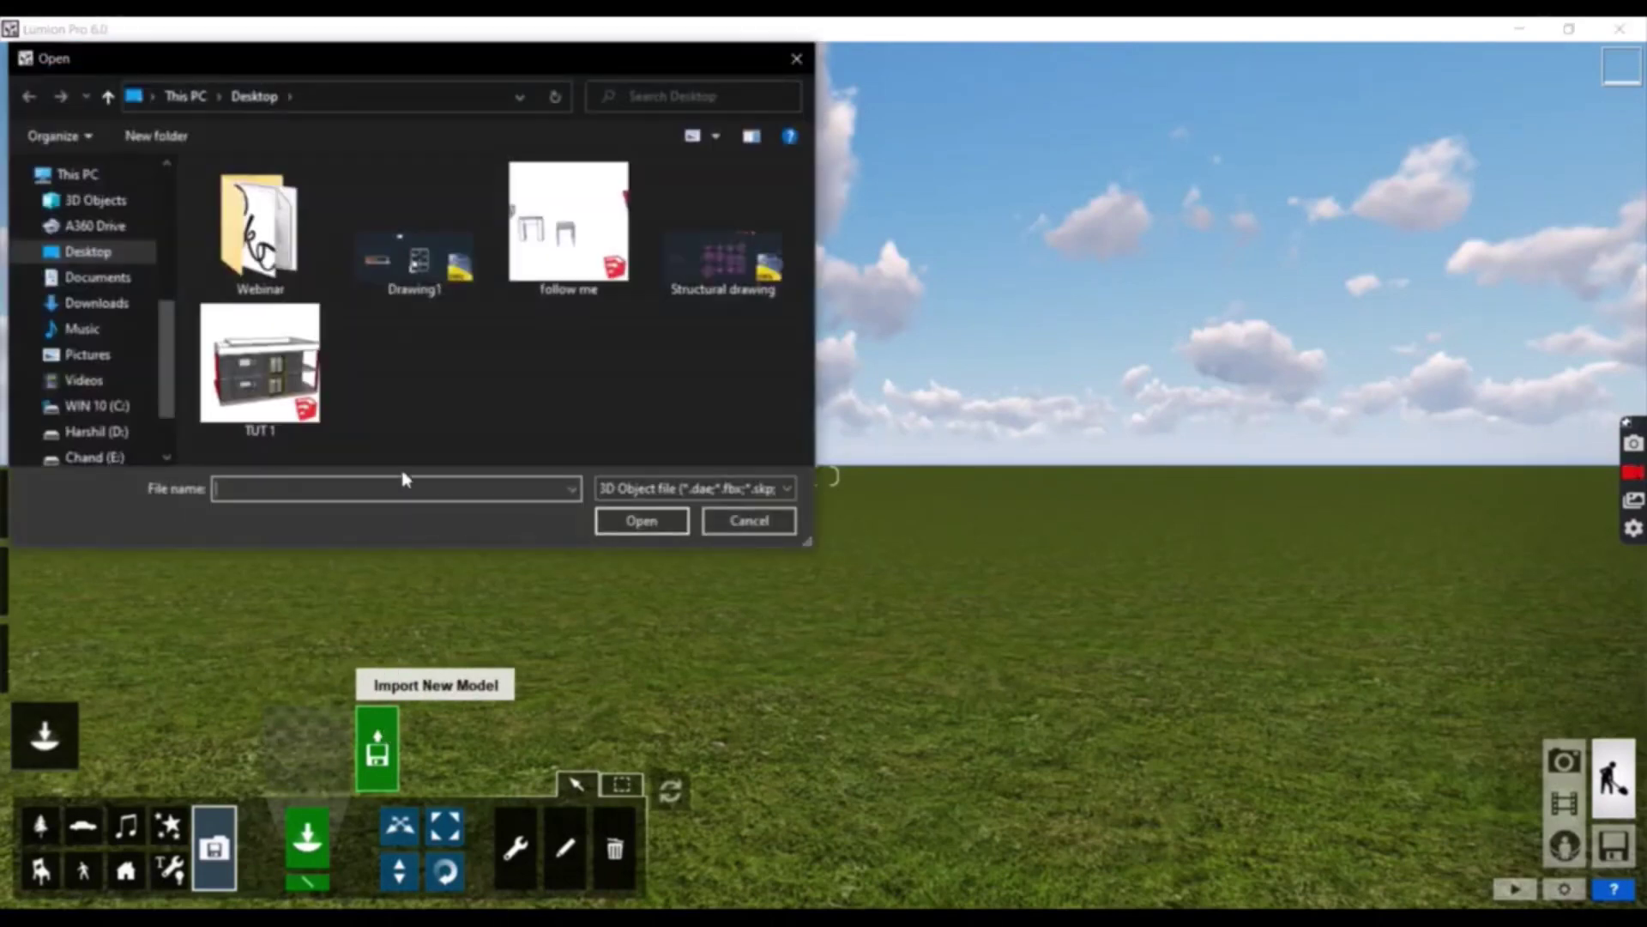
pyautogui.click(105, 436)
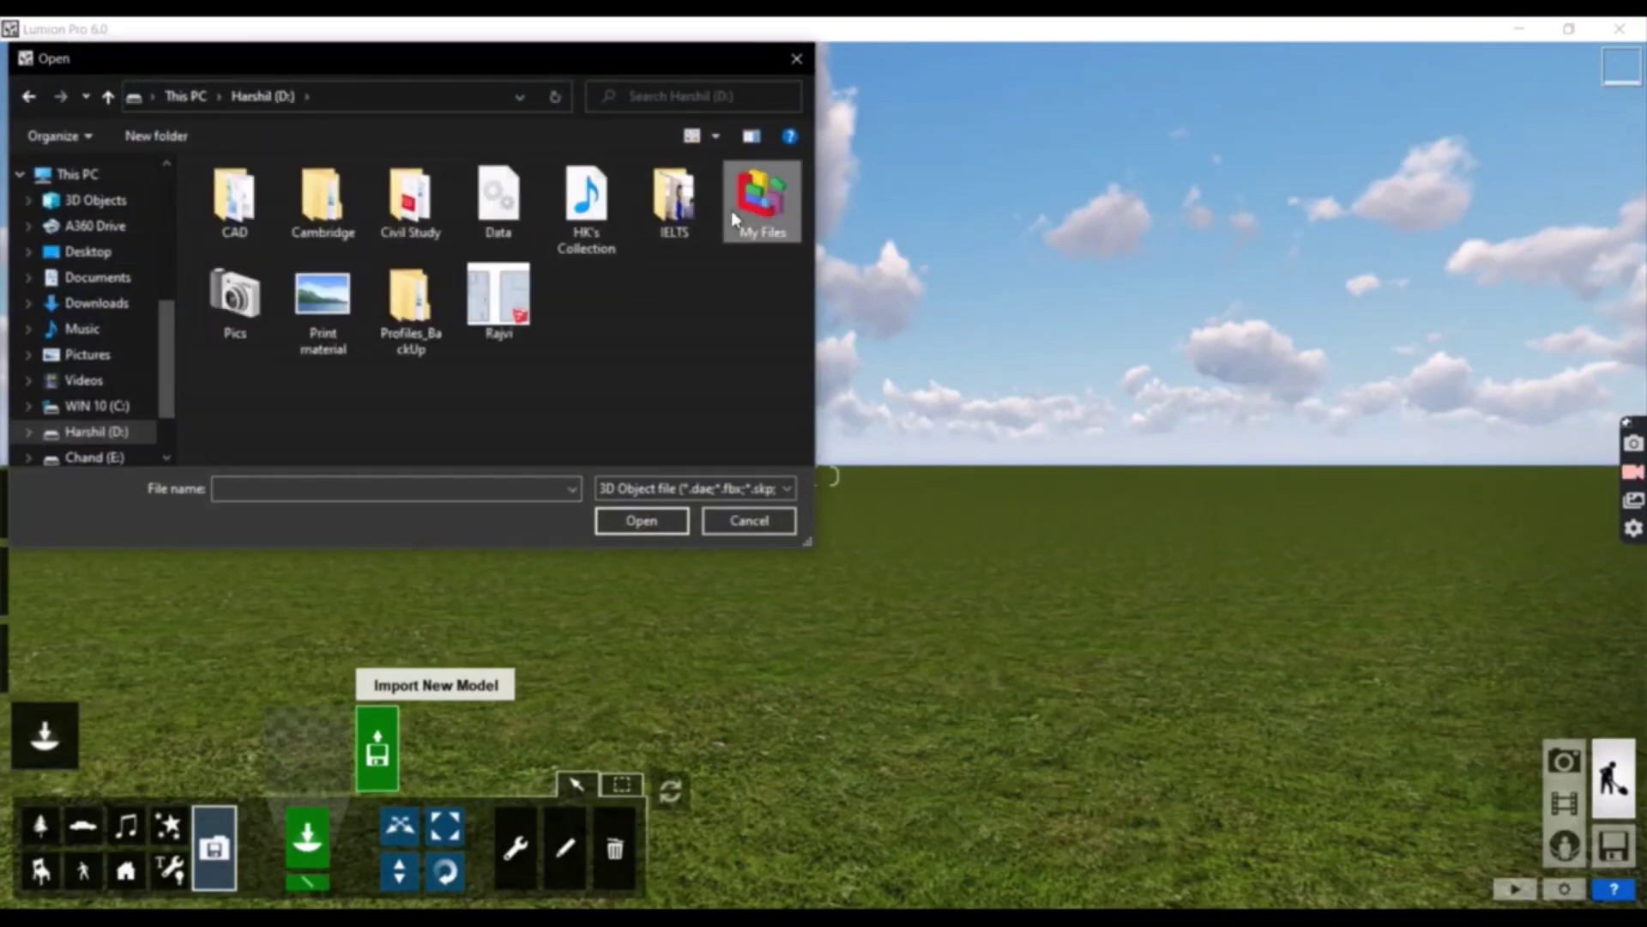
pyautogui.doubleClick(755, 206)
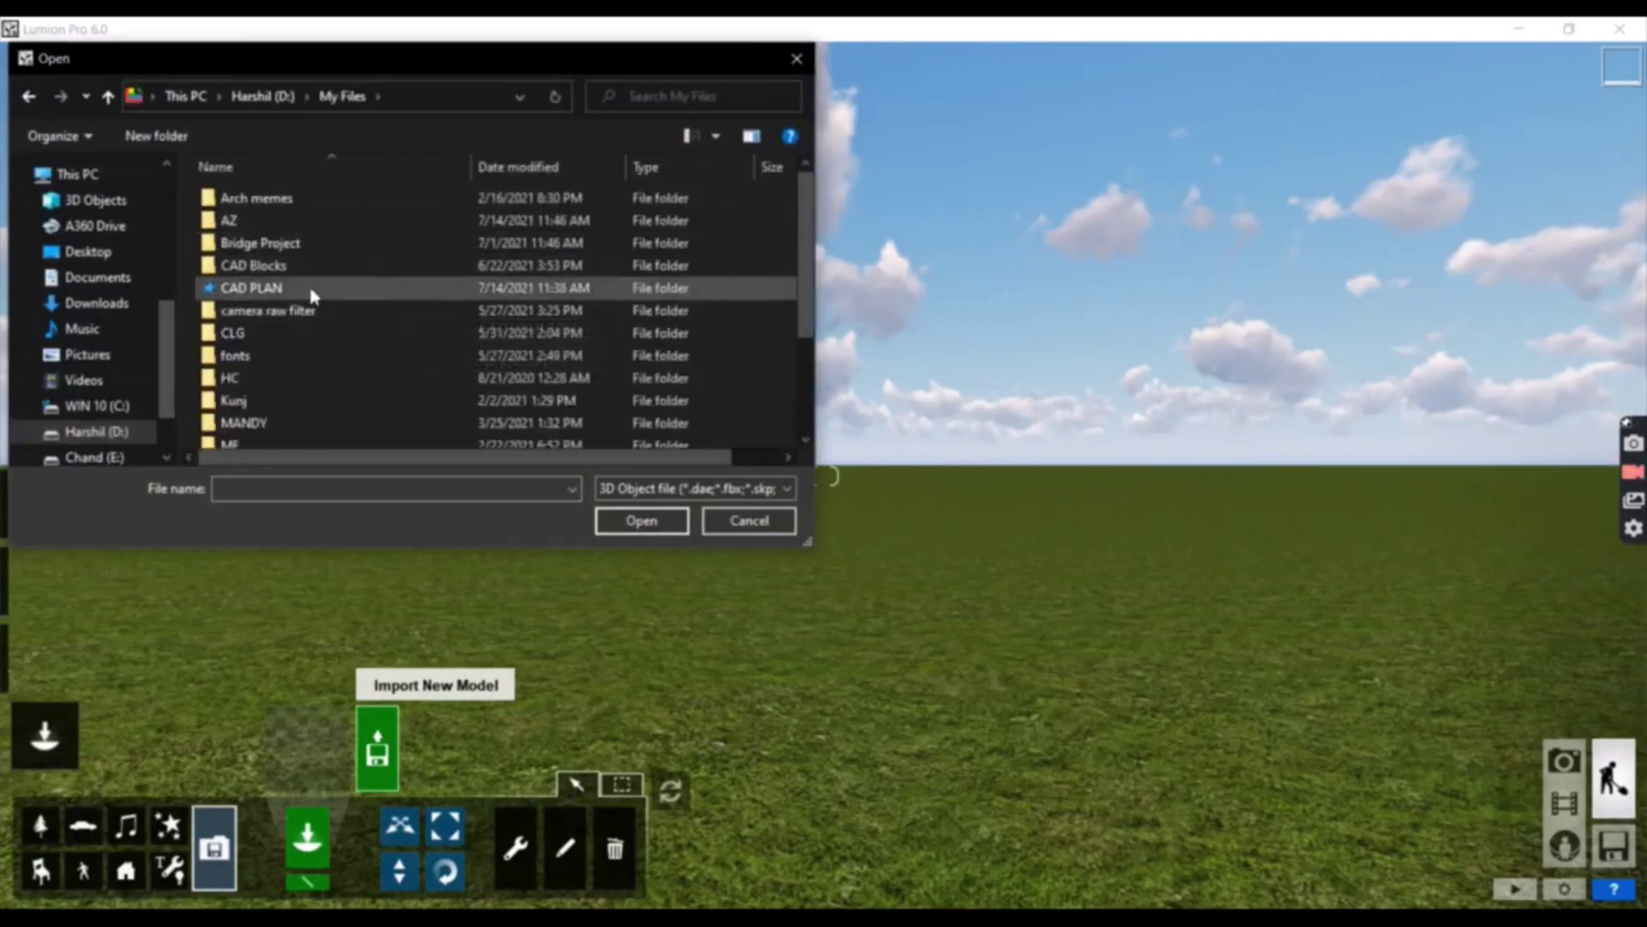
pyautogui.scroll(-2, 300, 343)
pyautogui.scroll(2, 295, 360)
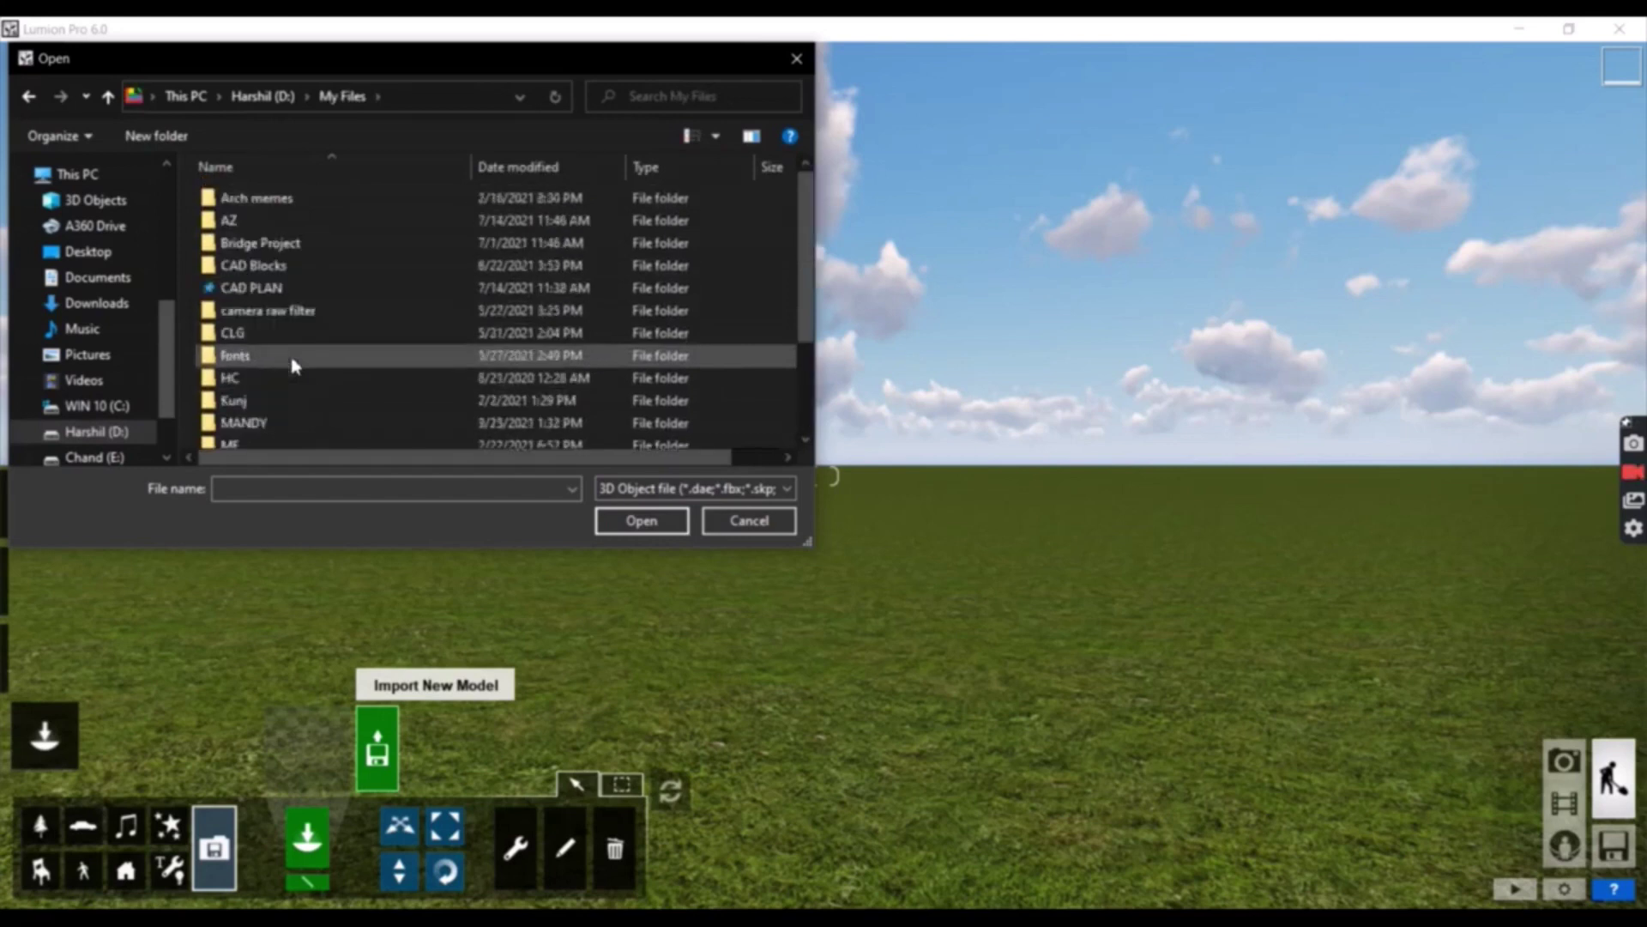
pyautogui.doubleClick(286, 292)
pyautogui.scroll(-3, 309, 266)
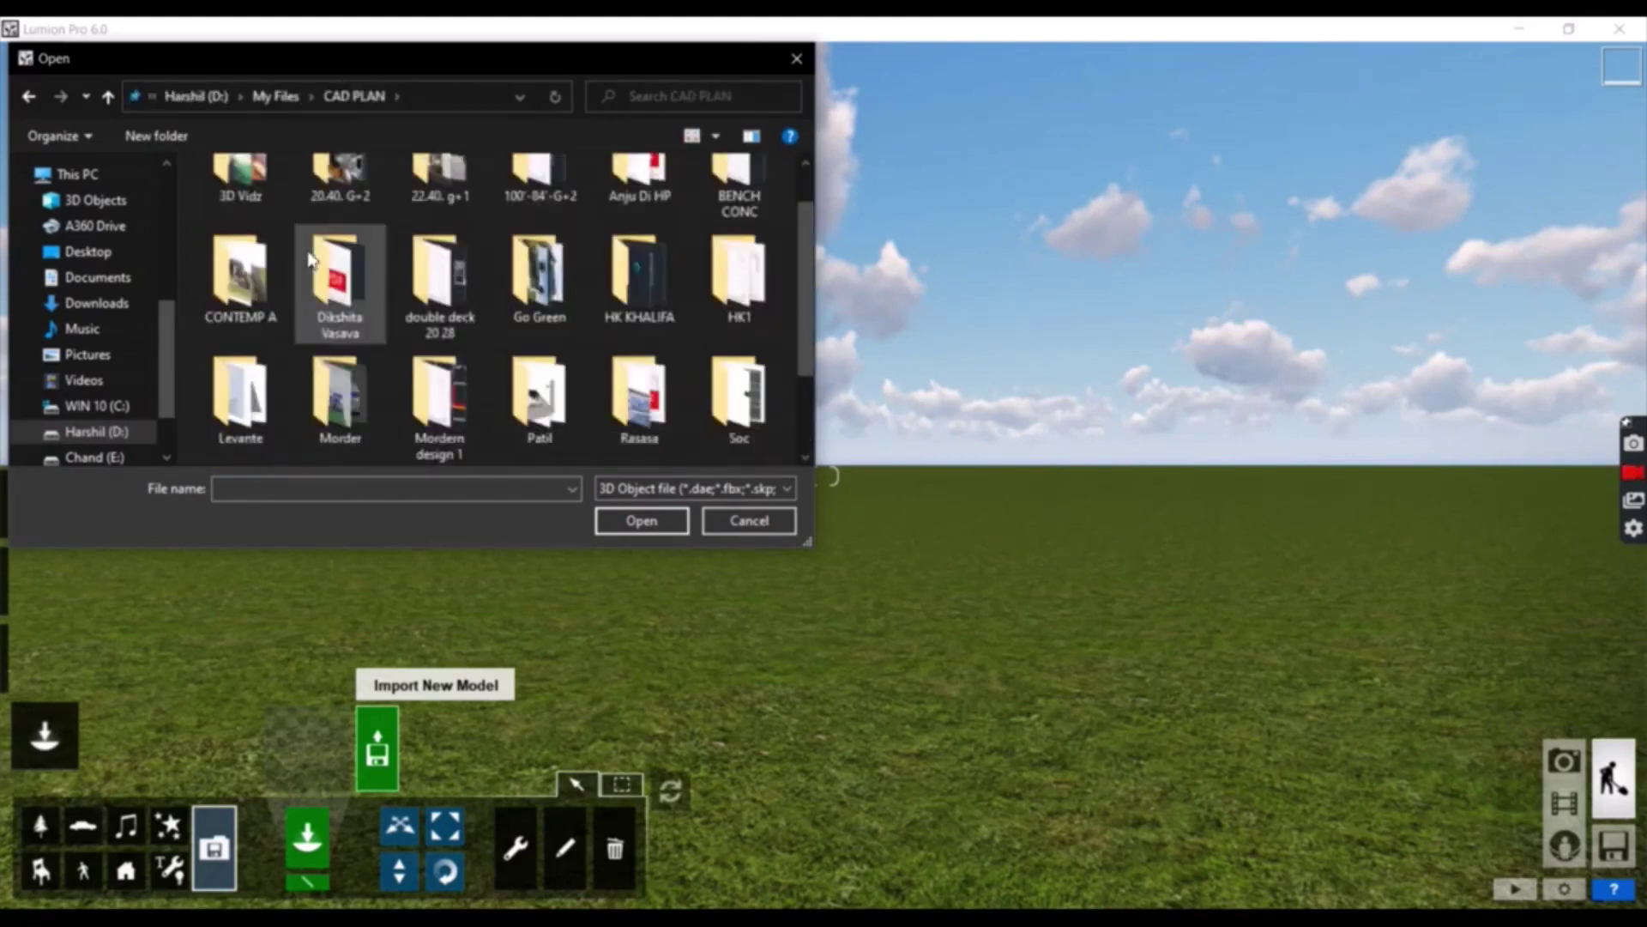
pyautogui.doubleClick(542, 273)
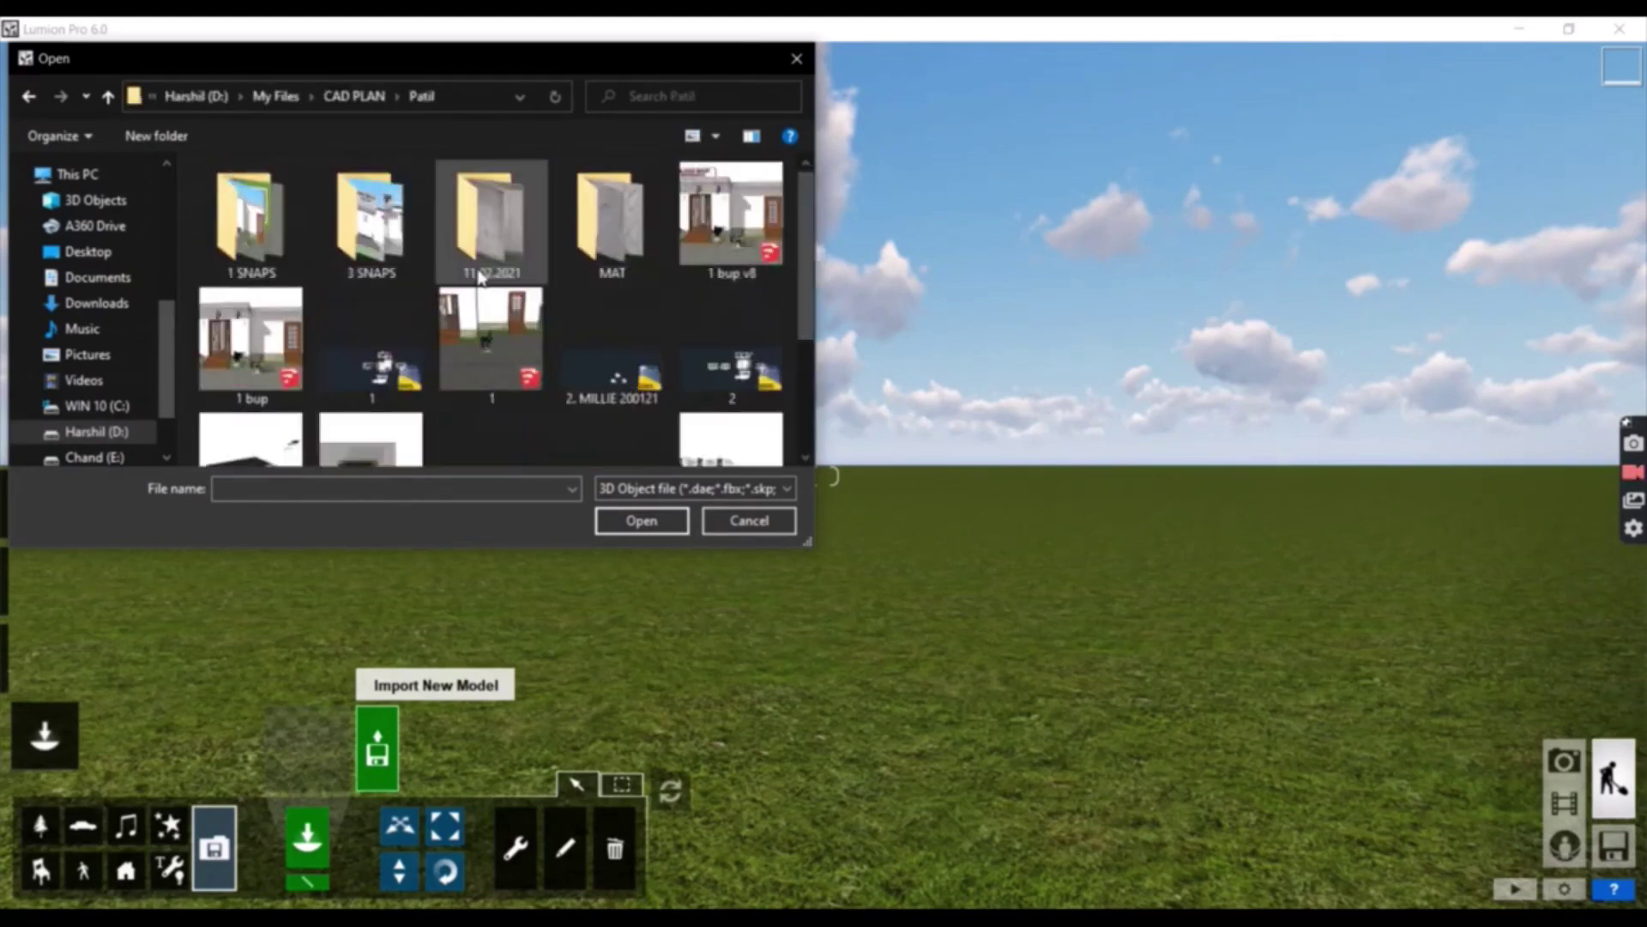
# Step: Choose the SketchUp file 1 bup v8 for import and edit the imported model's name so it differs from the existing one
pyautogui.click(739, 248)
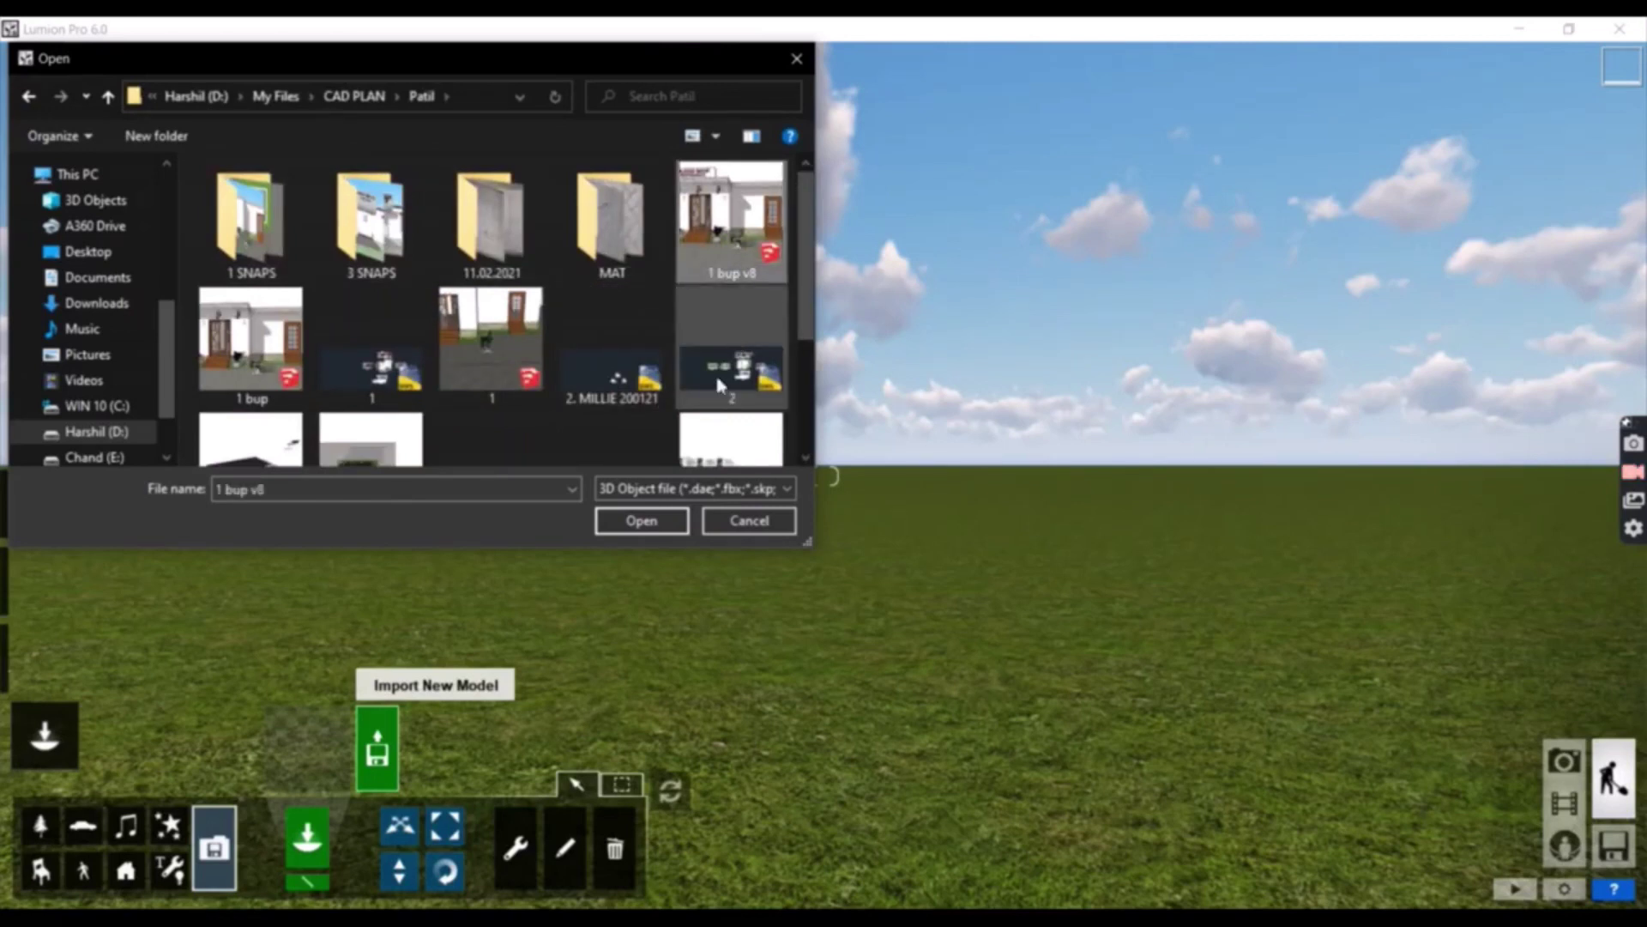
pyautogui.click(678, 519)
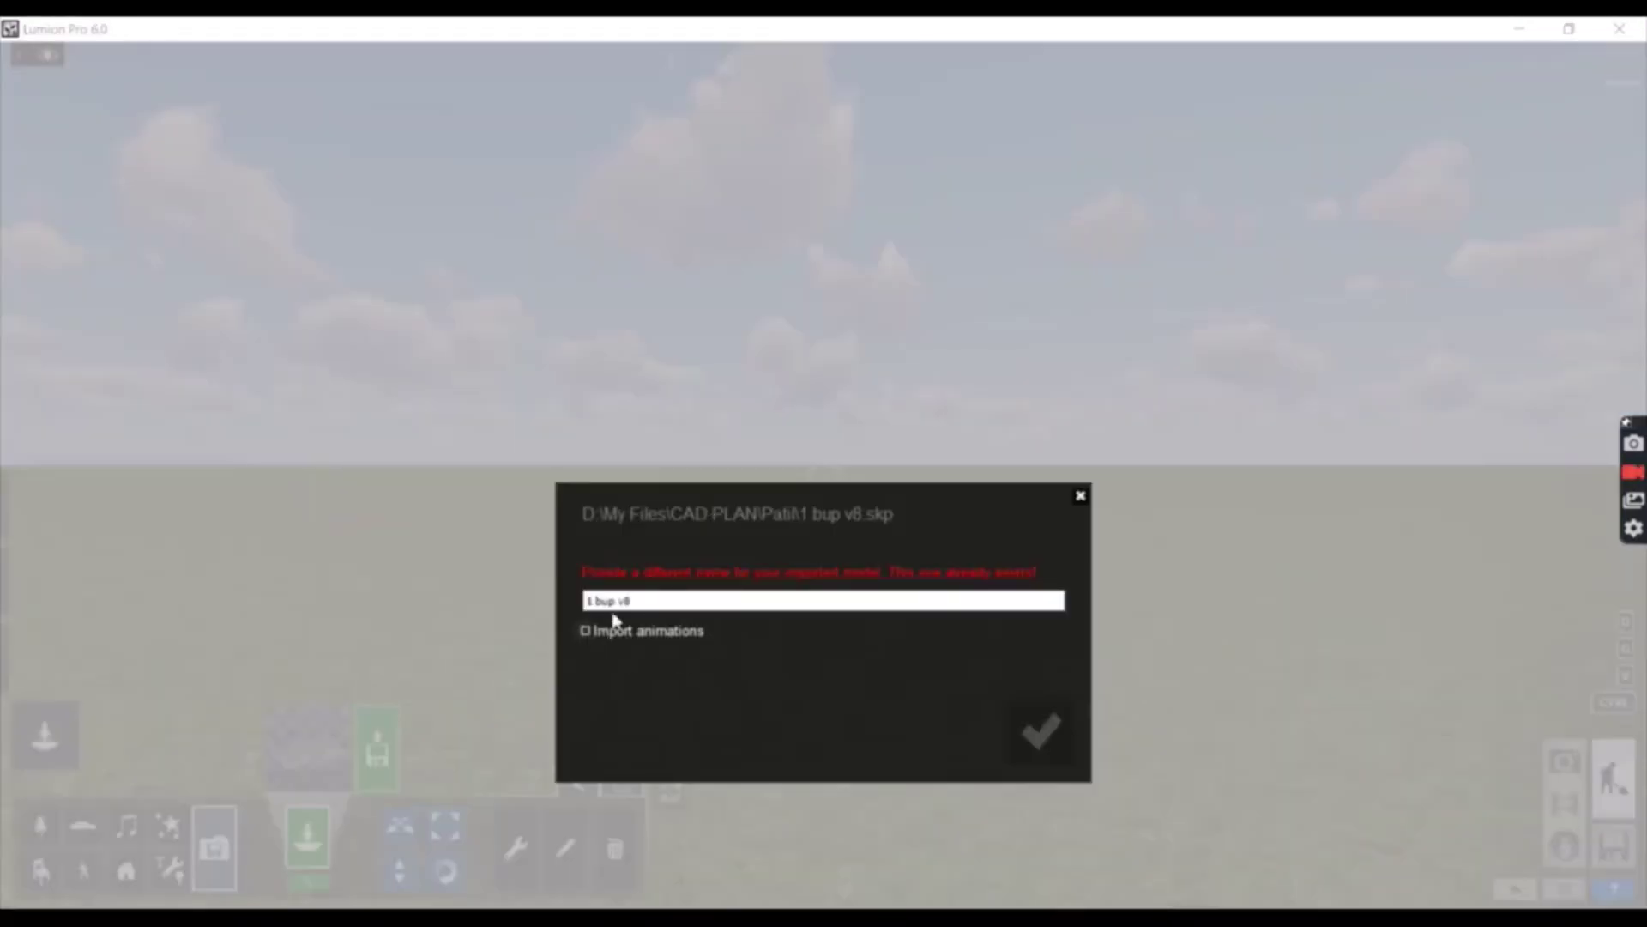
pyautogui.click(618, 601)
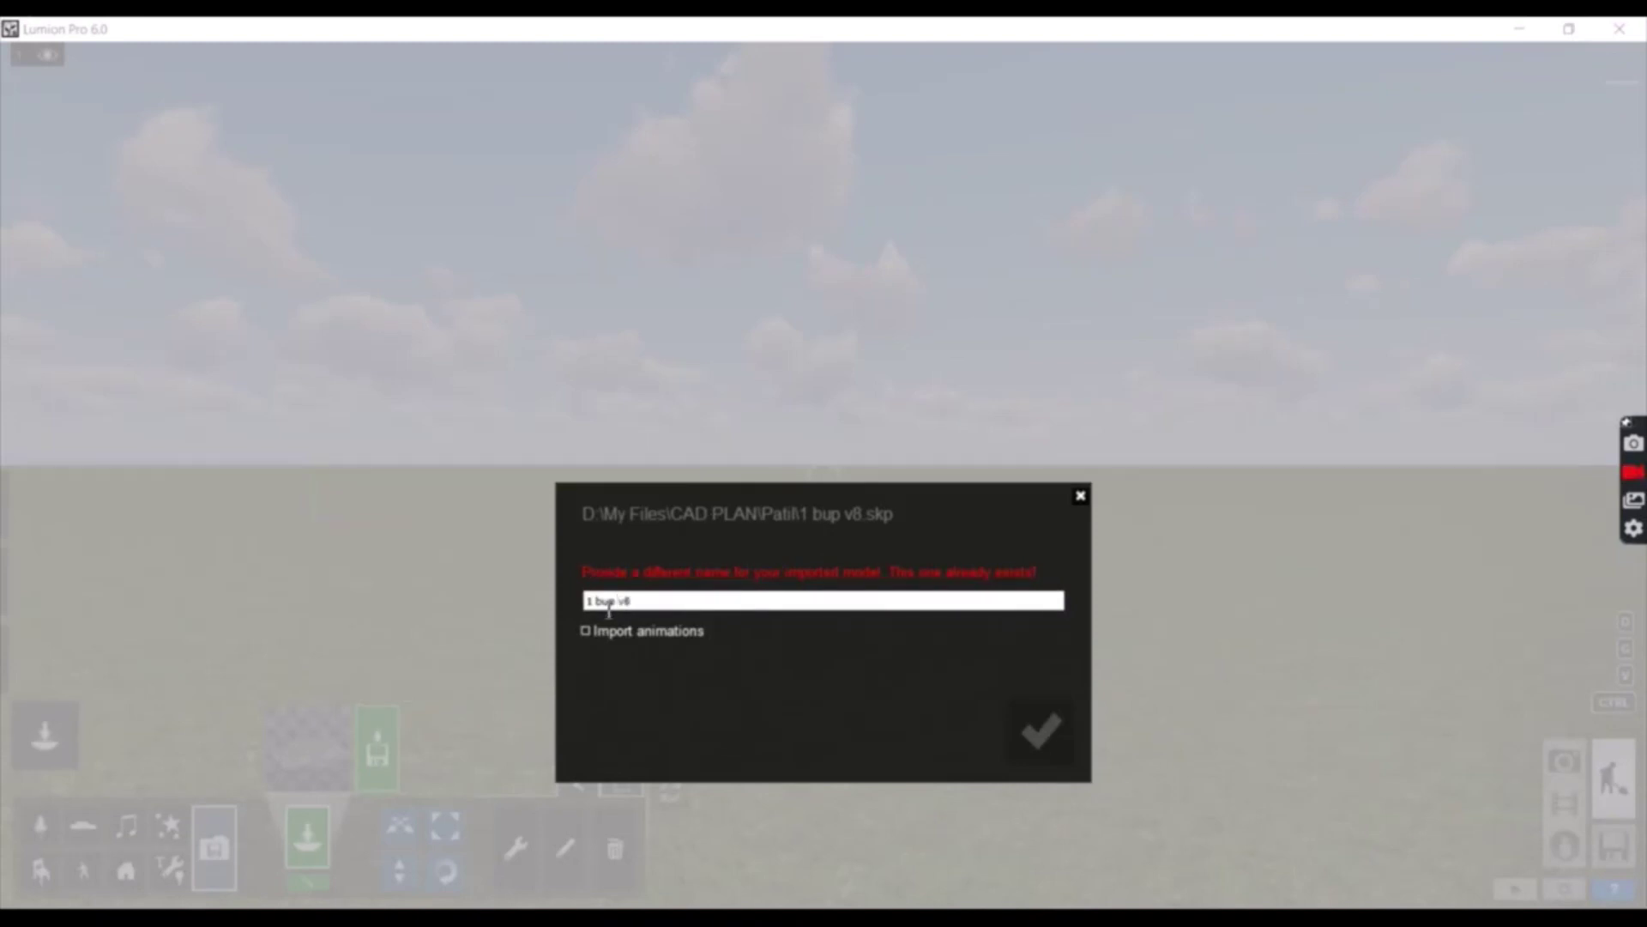
pyautogui.press('Delete')
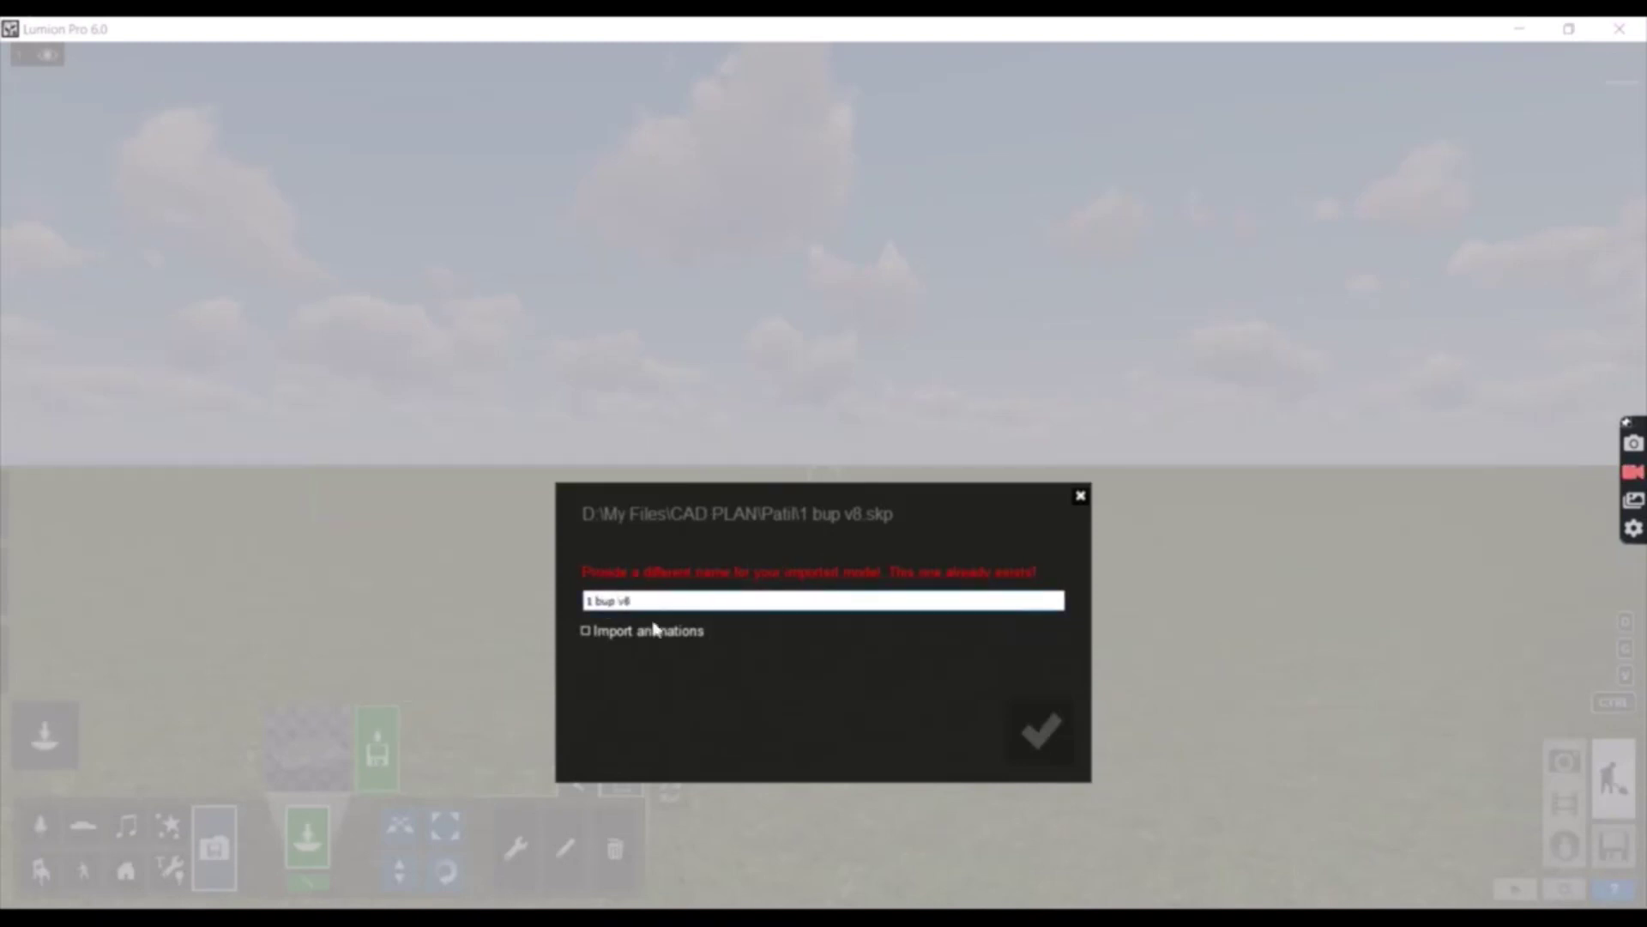
pyautogui.press('Delete')
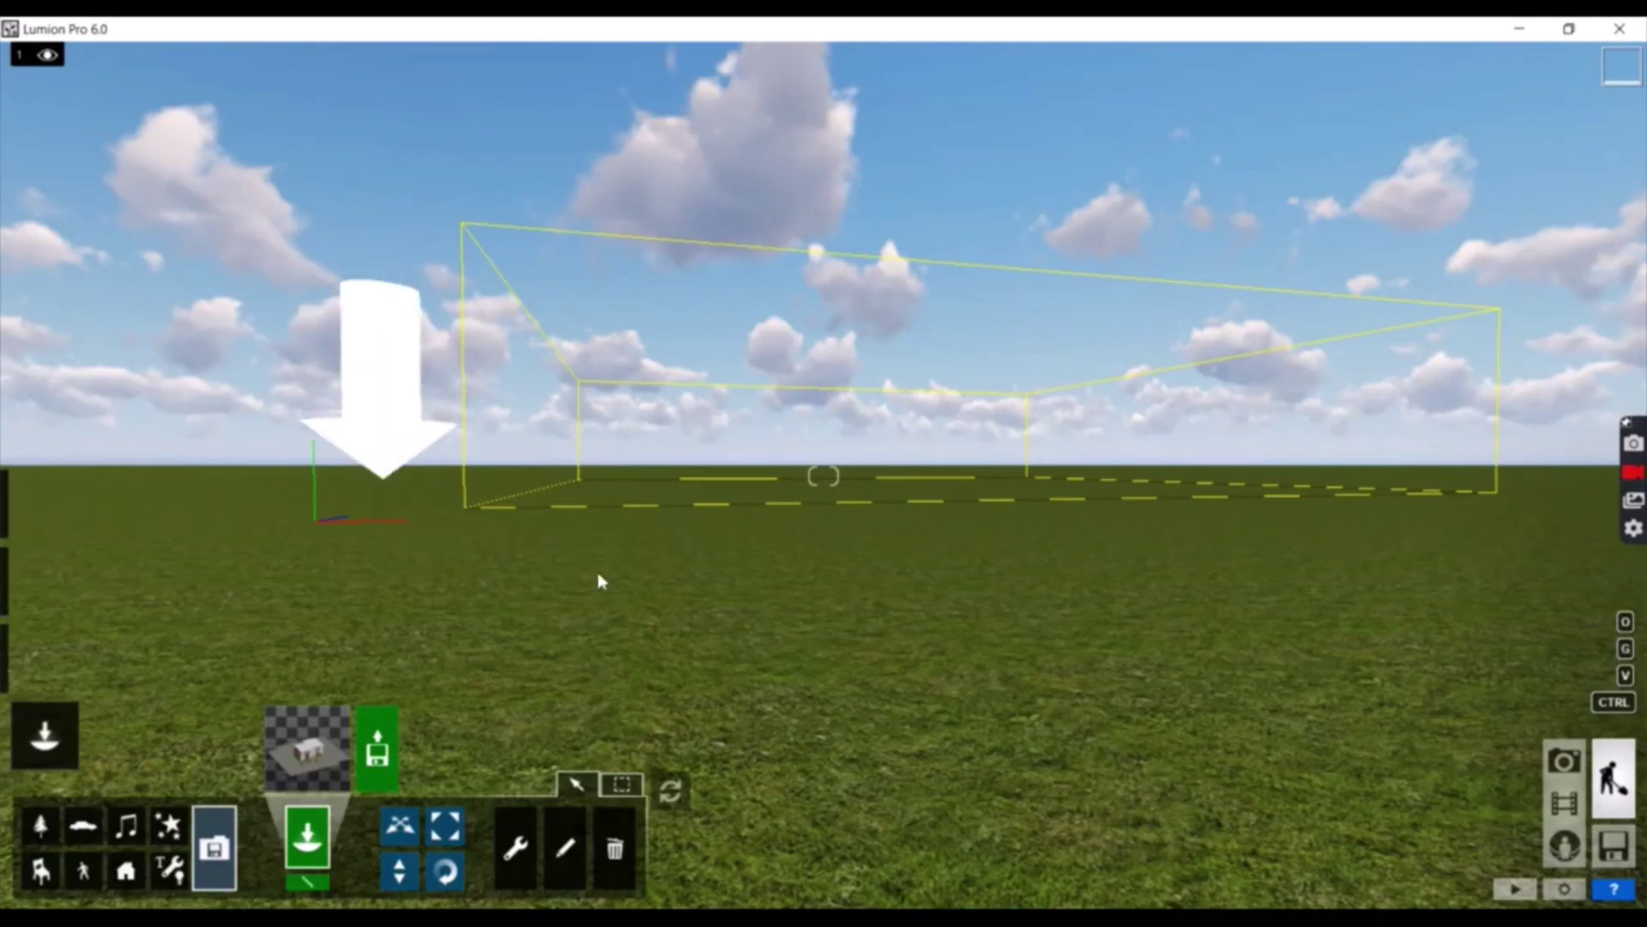
# Step: Place the imported blood bank model on the grass and raise it slightly above the ground
pyautogui.click(599, 511)
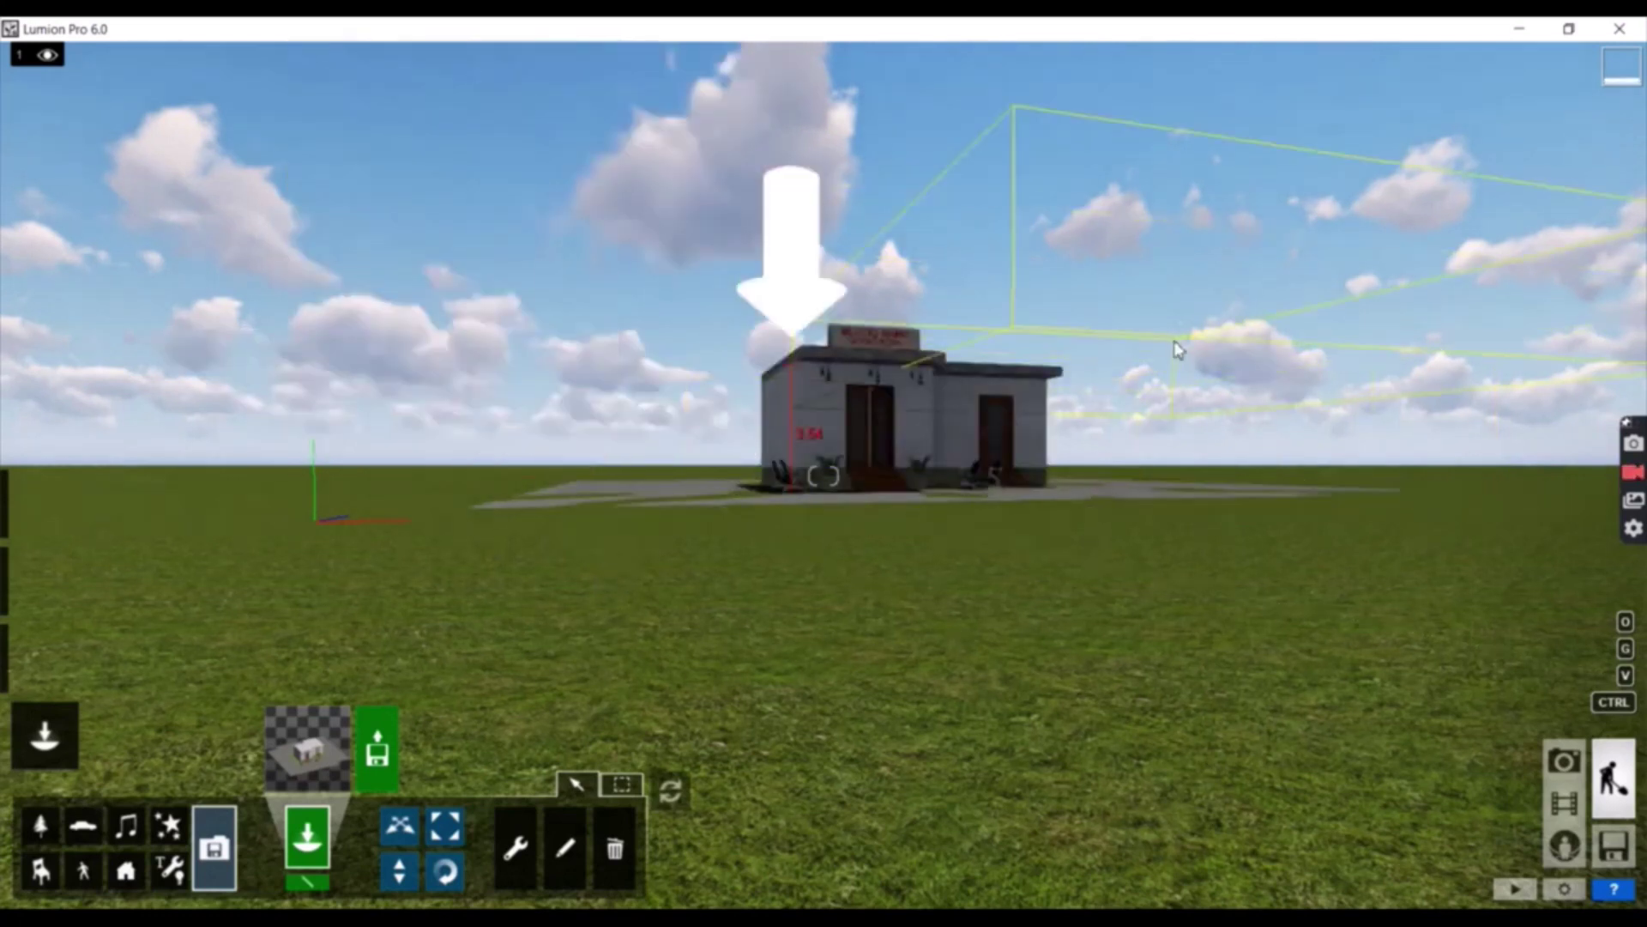
pyautogui.moveTo(1103, 387); pyautogui.dragTo(1078, 443, button='right')
pyautogui.moveTo(823, 476); pyautogui.dragTo(823, 476, button='right')
pyautogui.press('q')
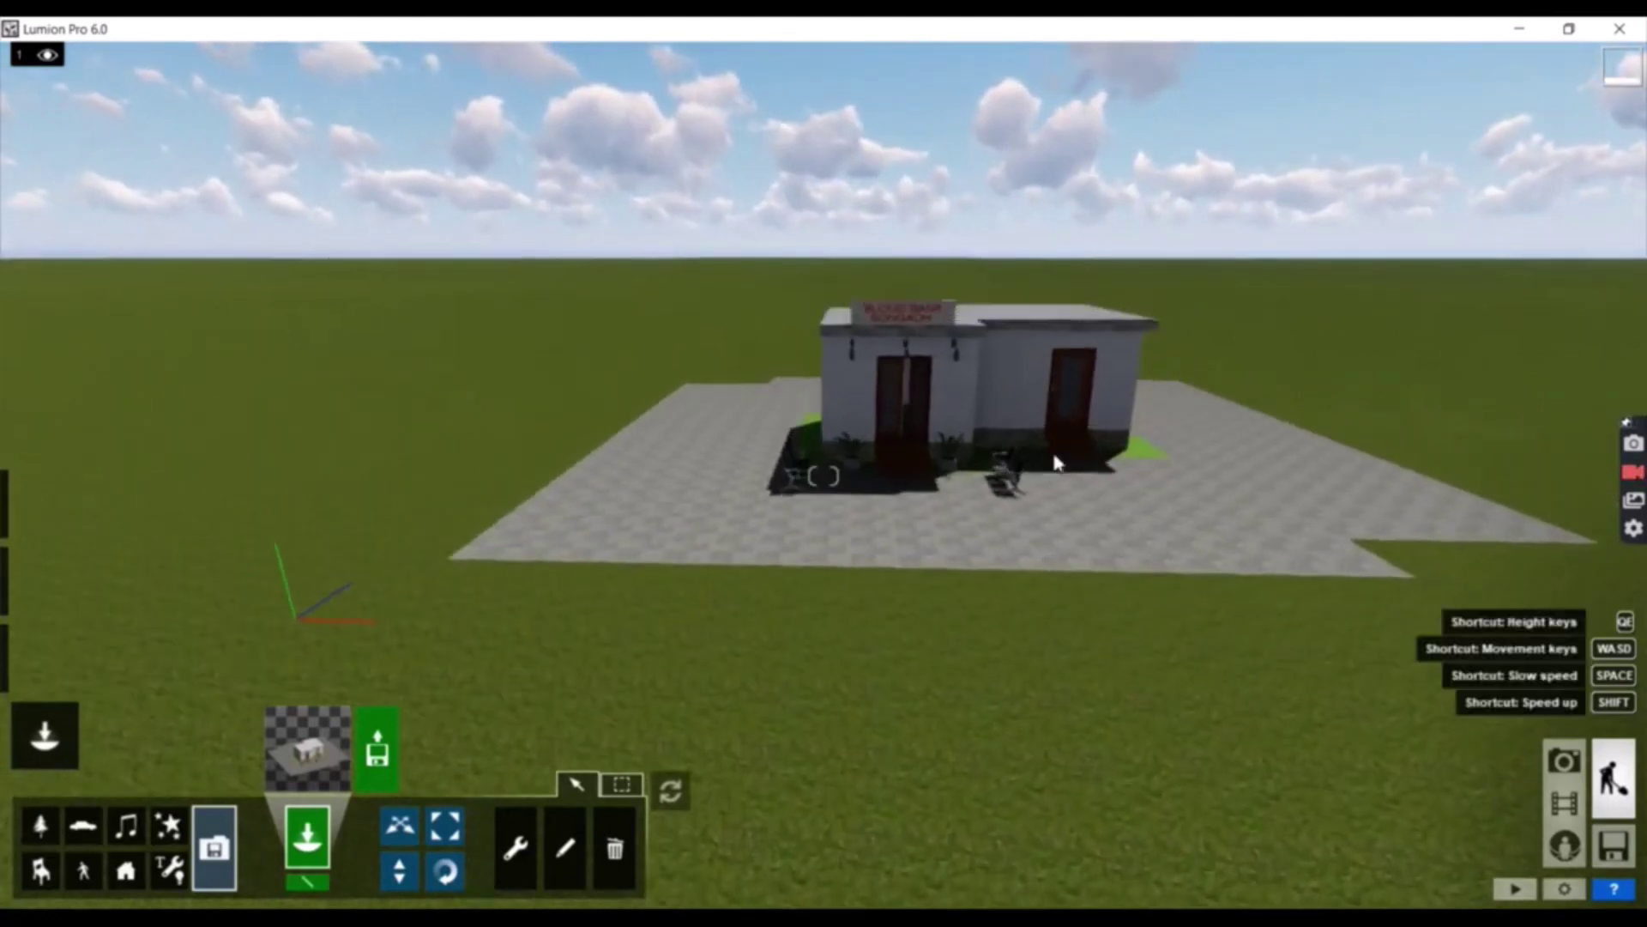
pyautogui.press('q')
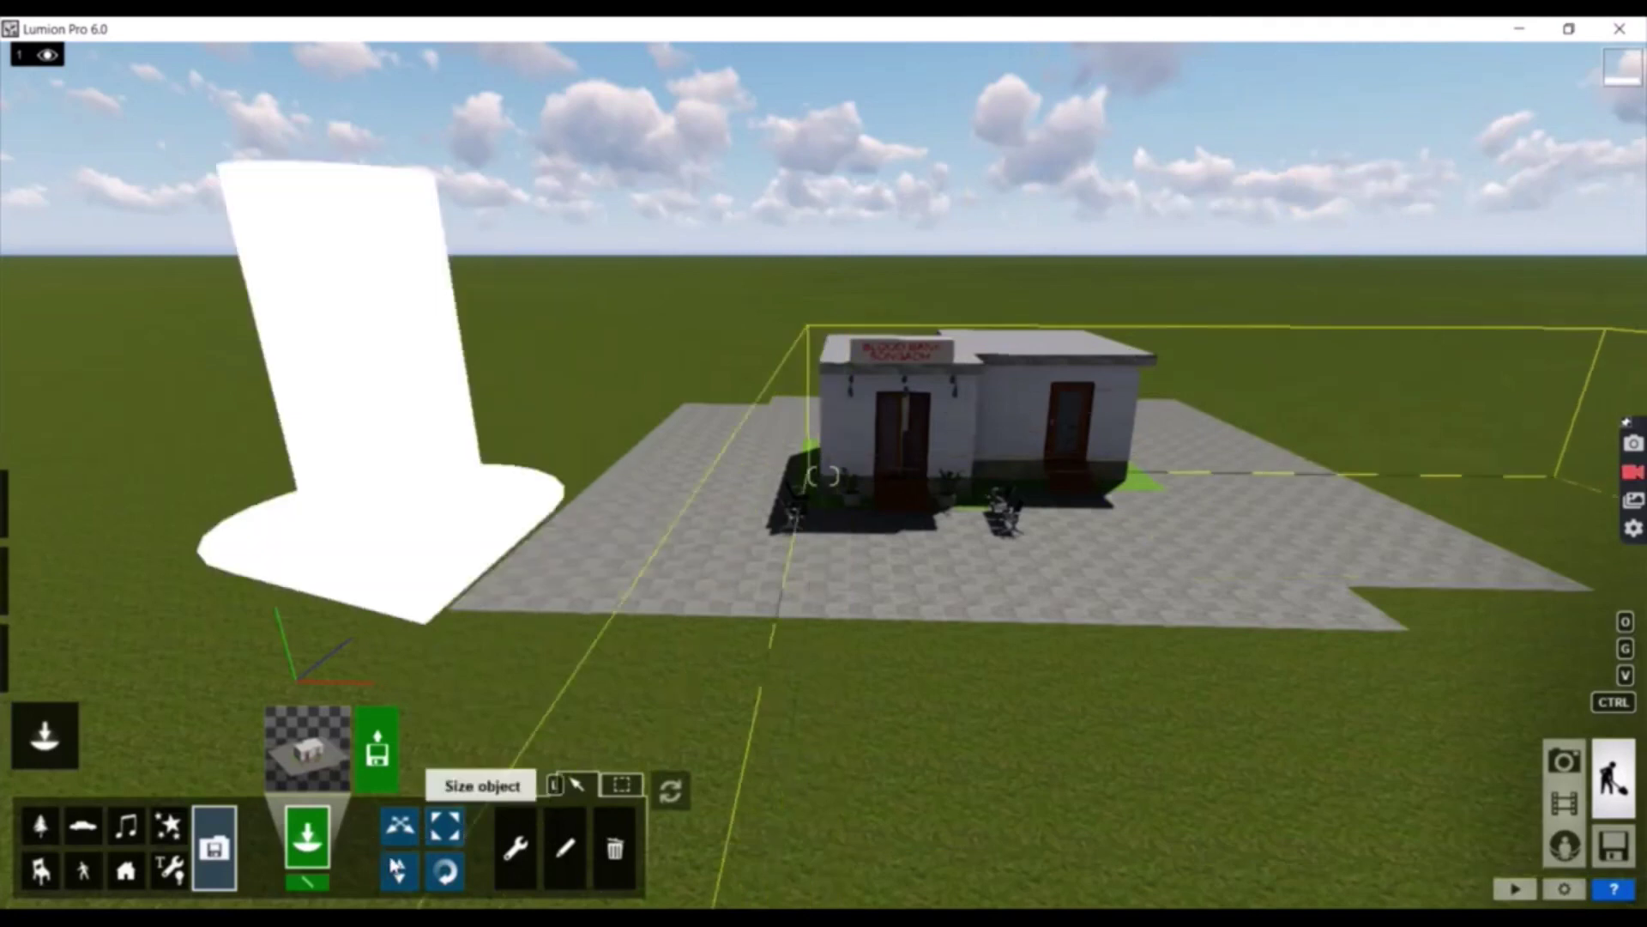
pyautogui.press('m')
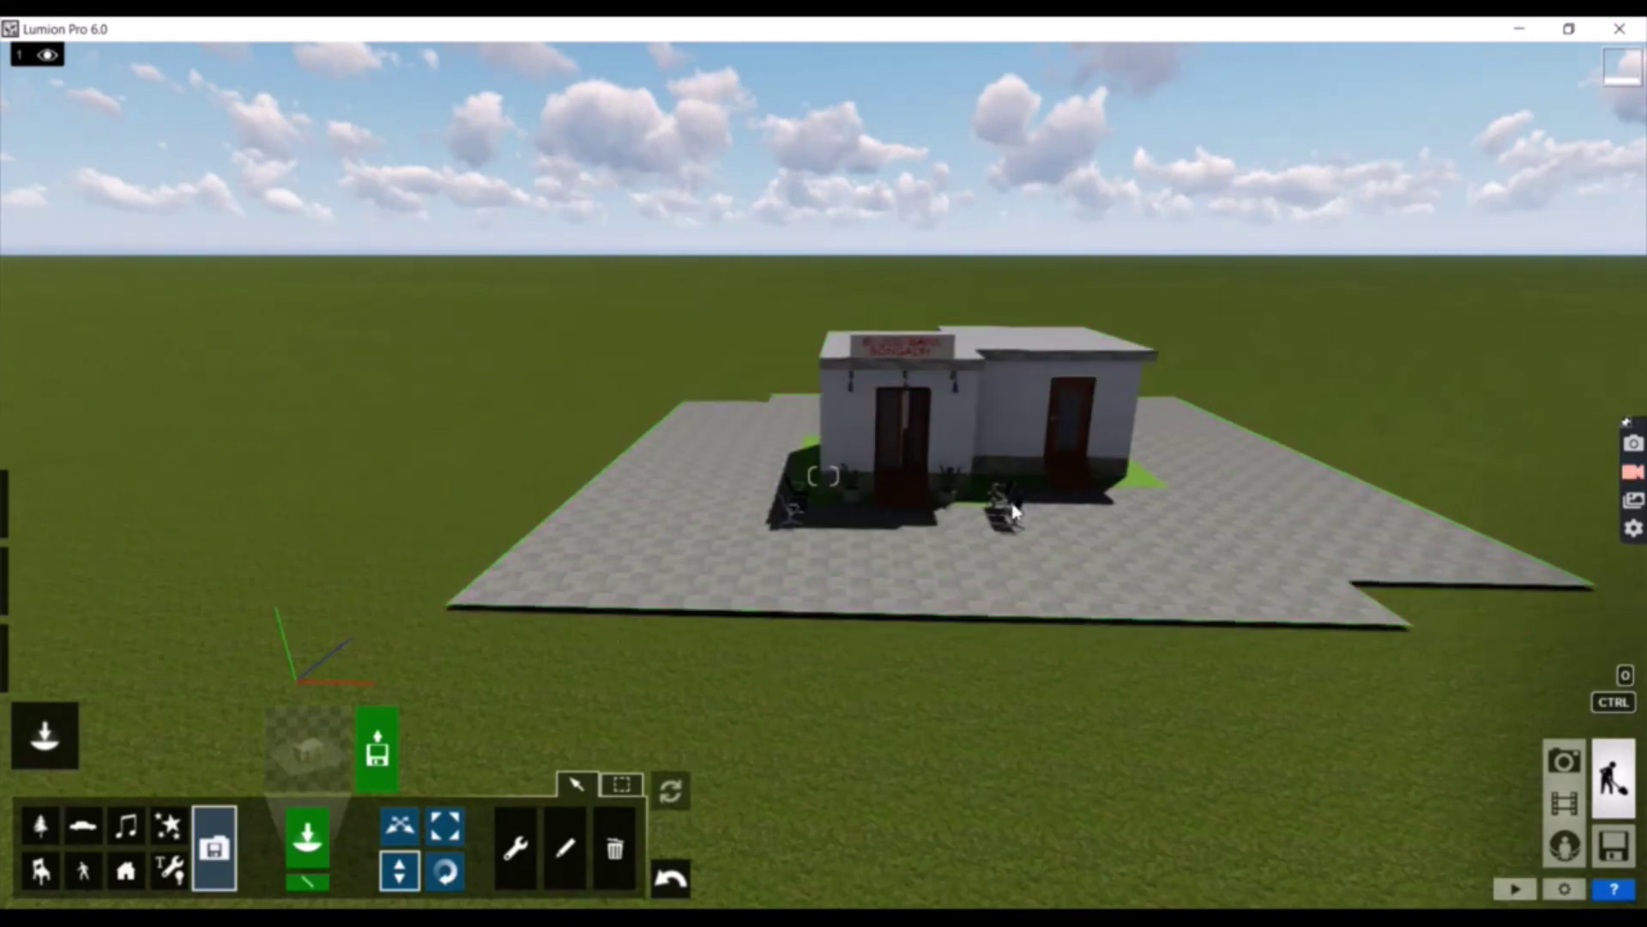
# Step: Examine the front of the placed blood bank building from different camera heights and distances
pyautogui.moveTo(464, 490); pyautogui.dragTo(485, 428, button='right')
pyautogui.press('e')
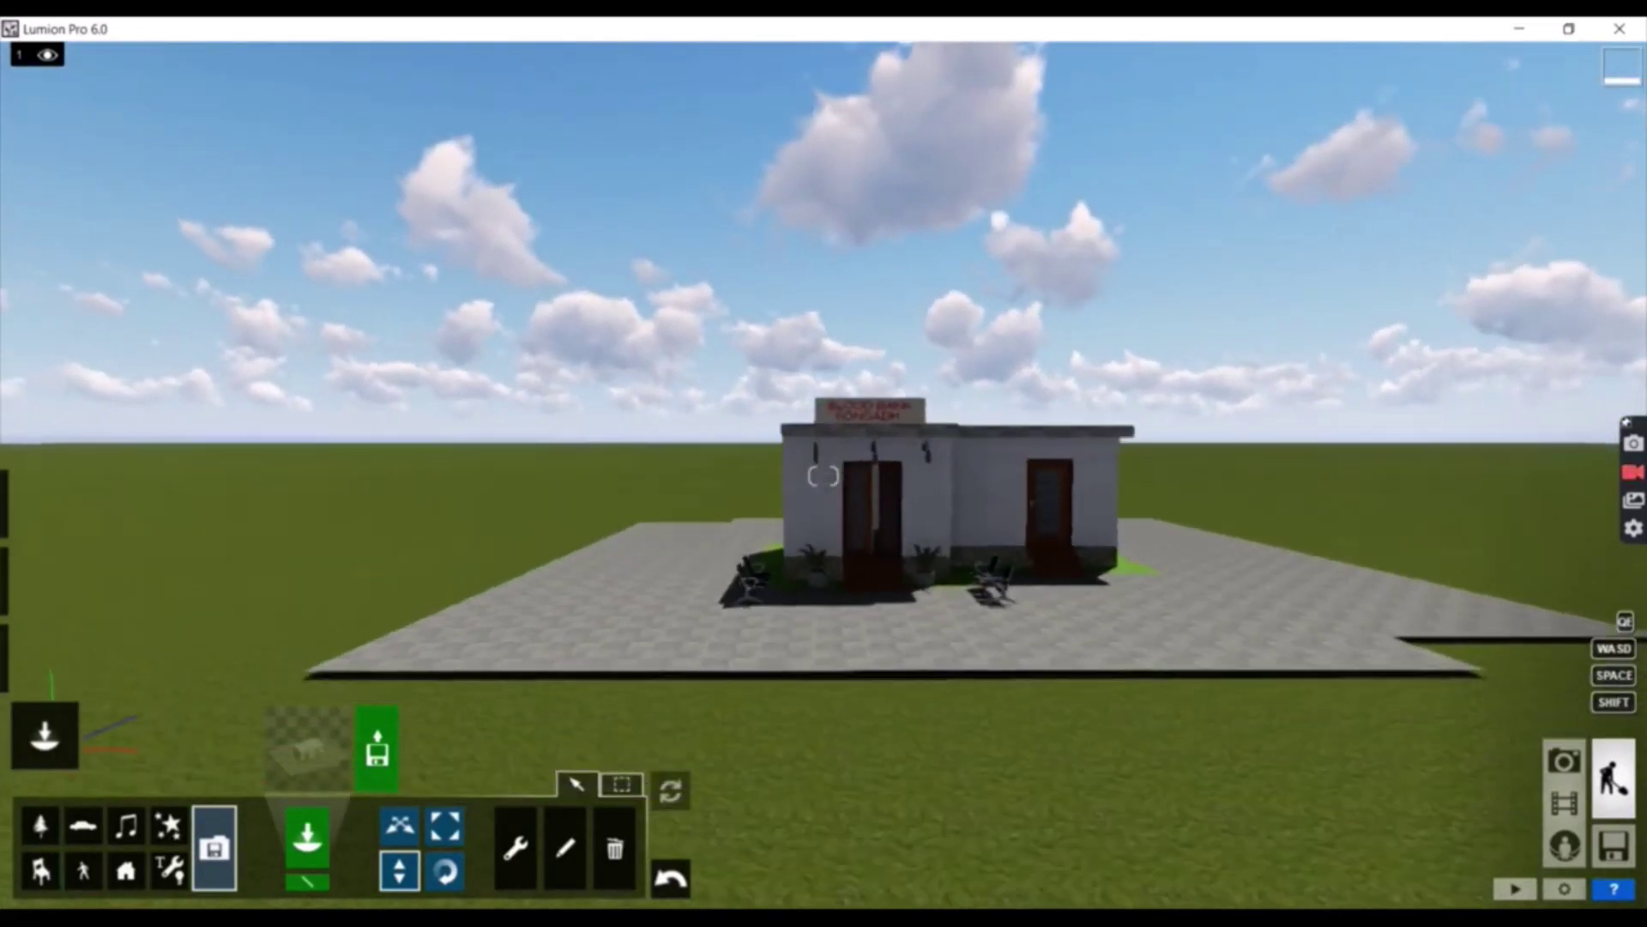
pyautogui.press('e')
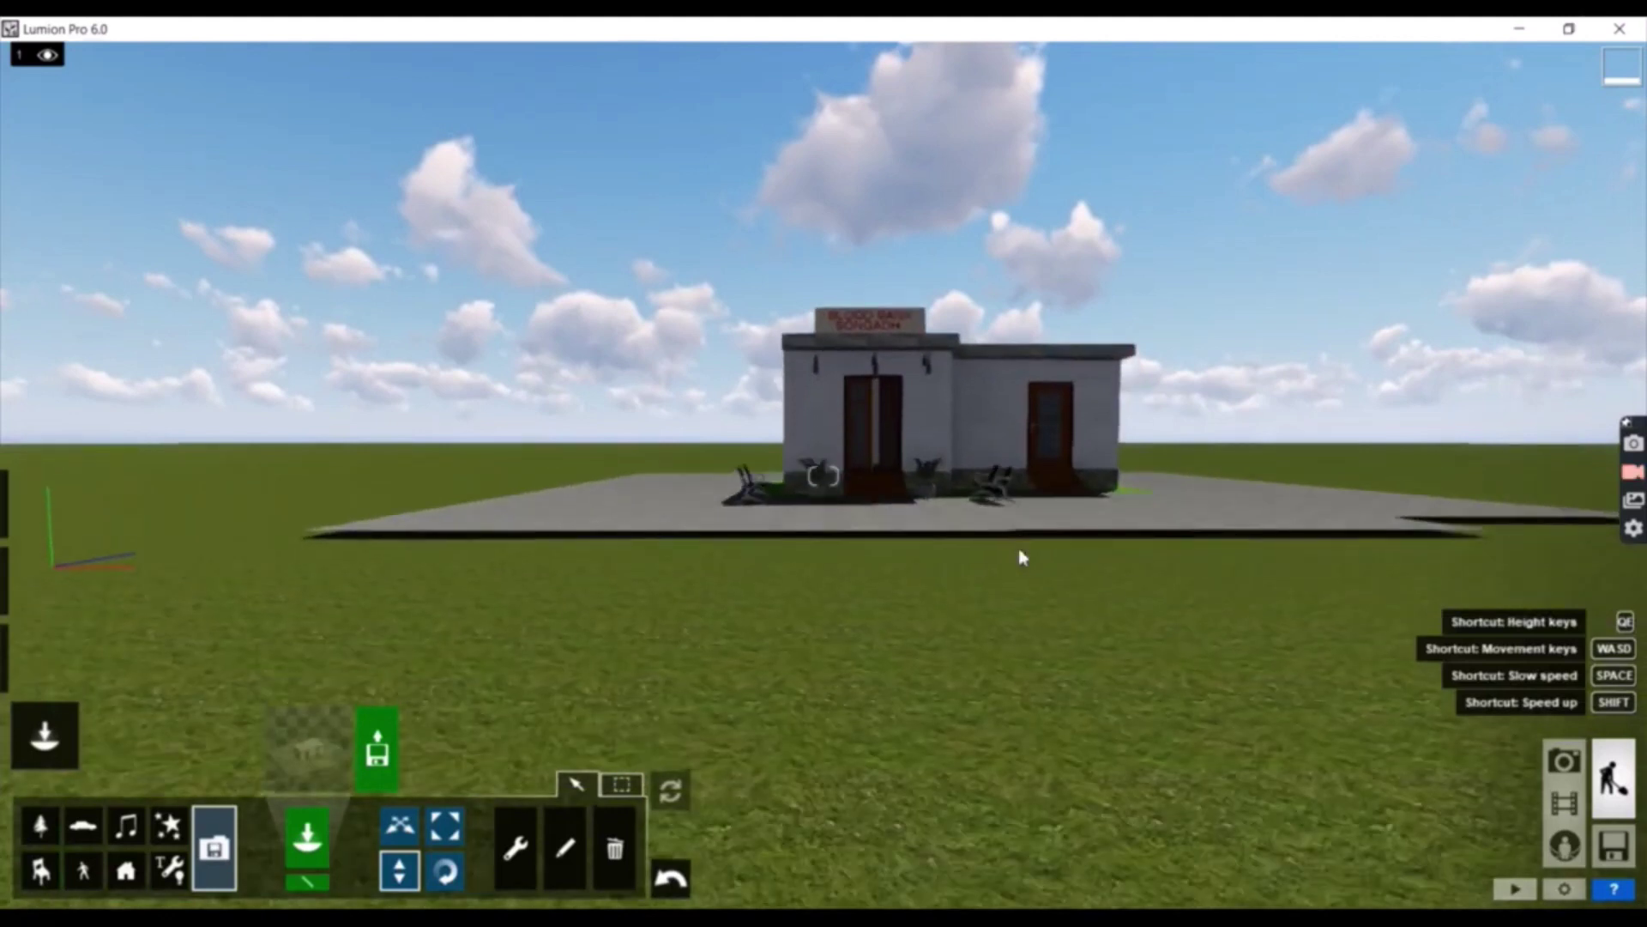
pyautogui.press('q')
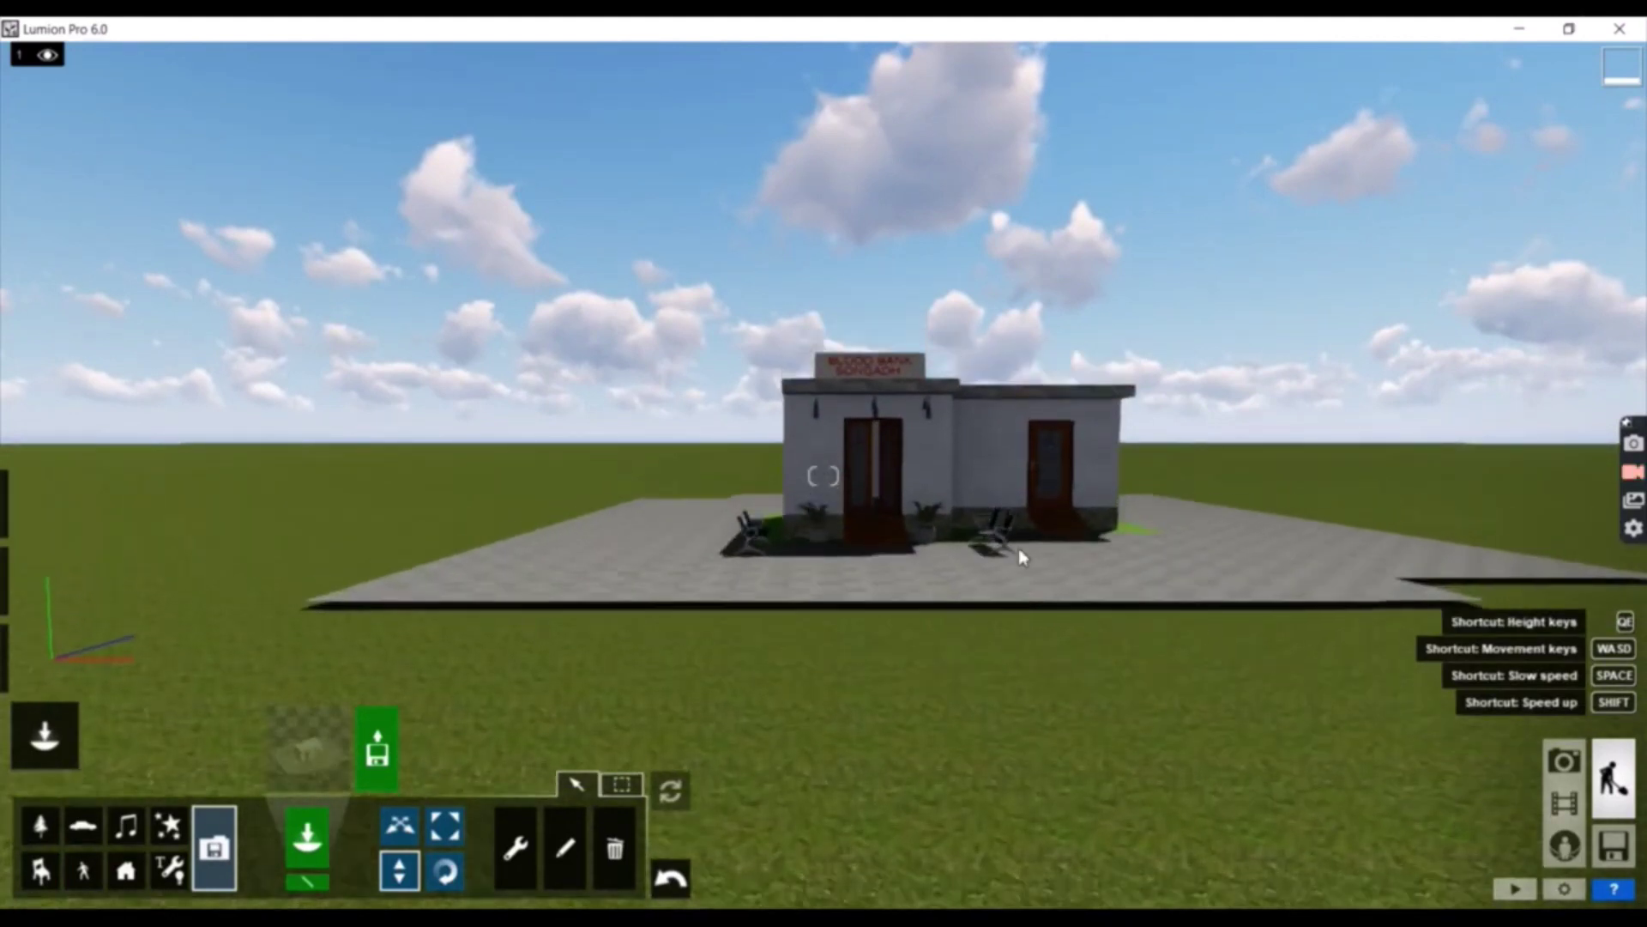
pyautogui.press('q')
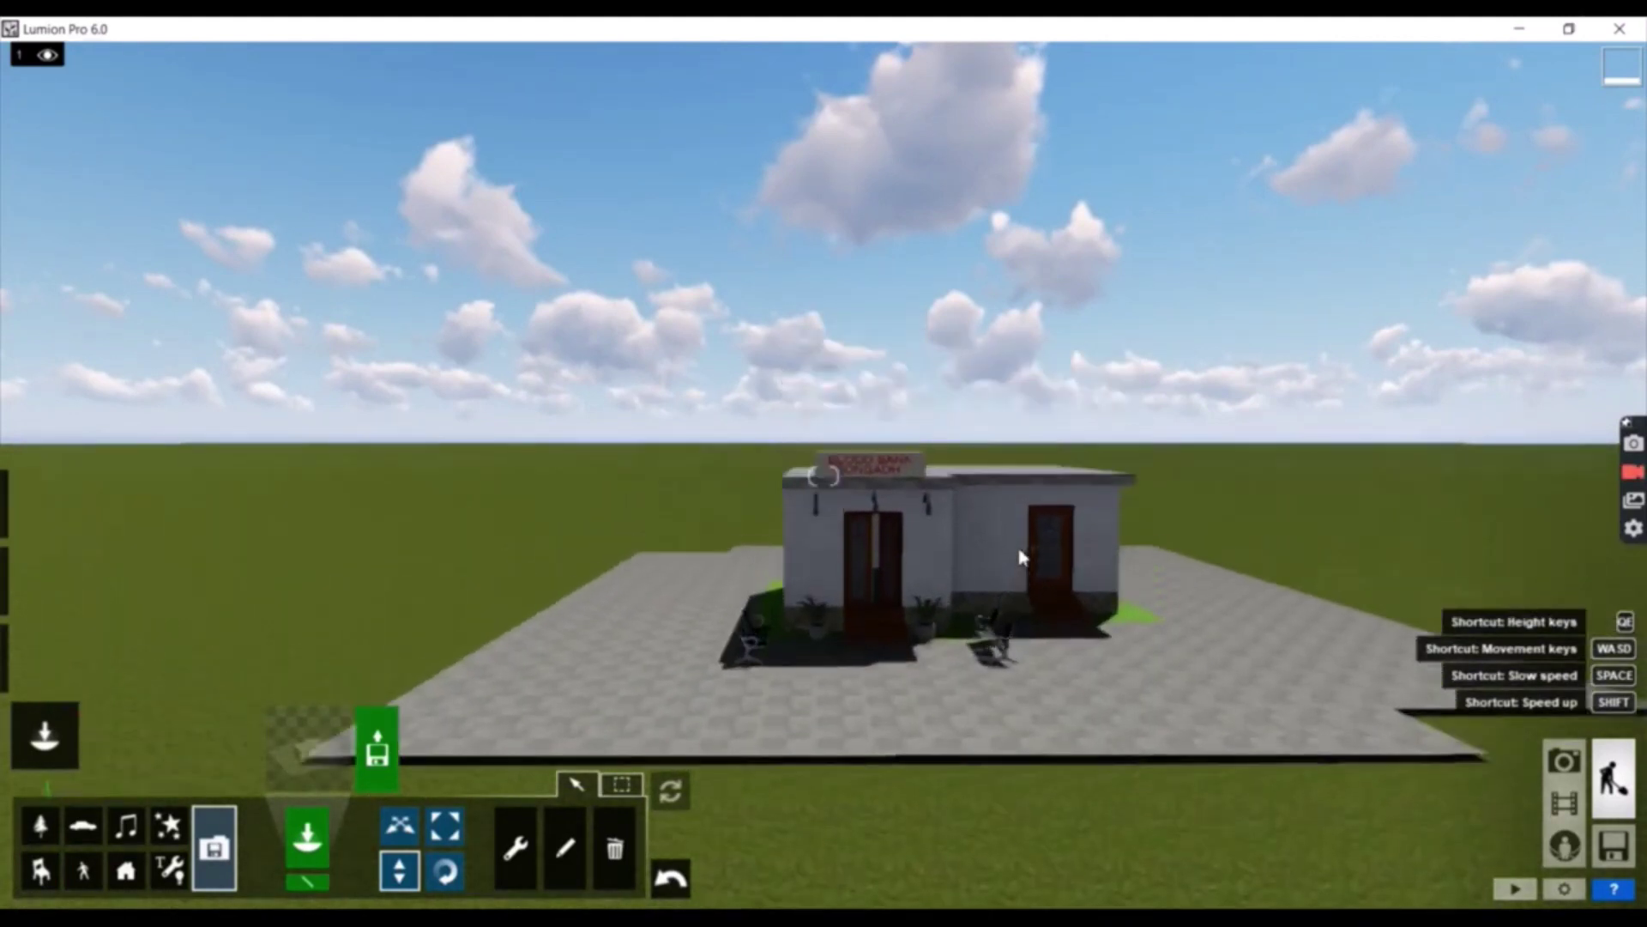
pyautogui.press('w')
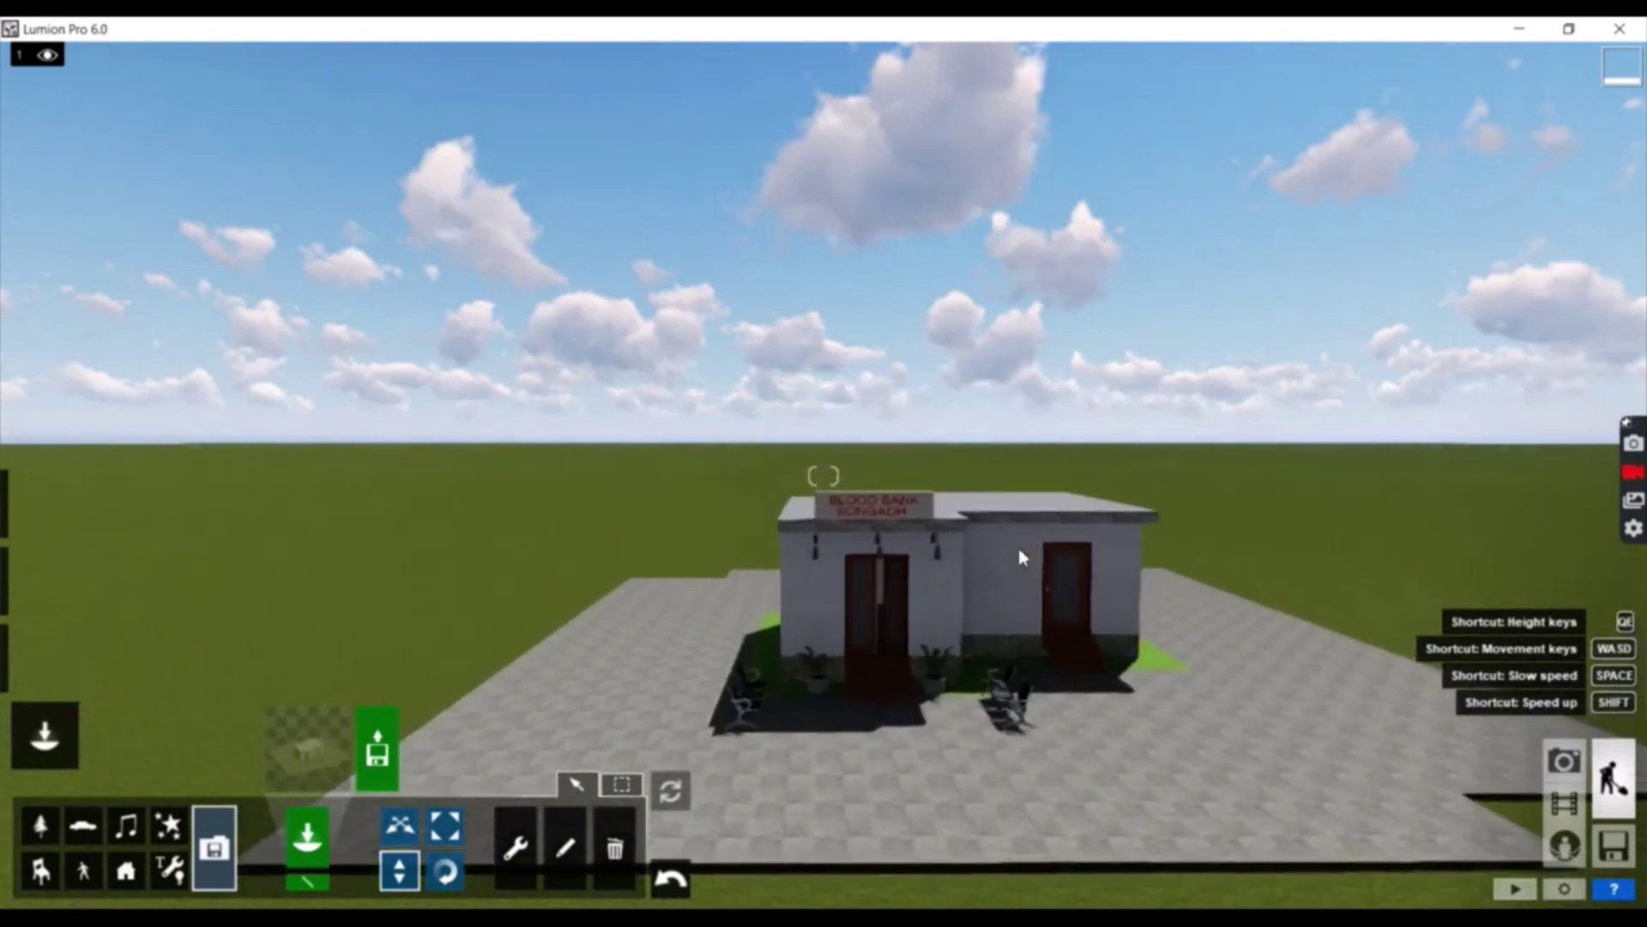
pyautogui.press('w')
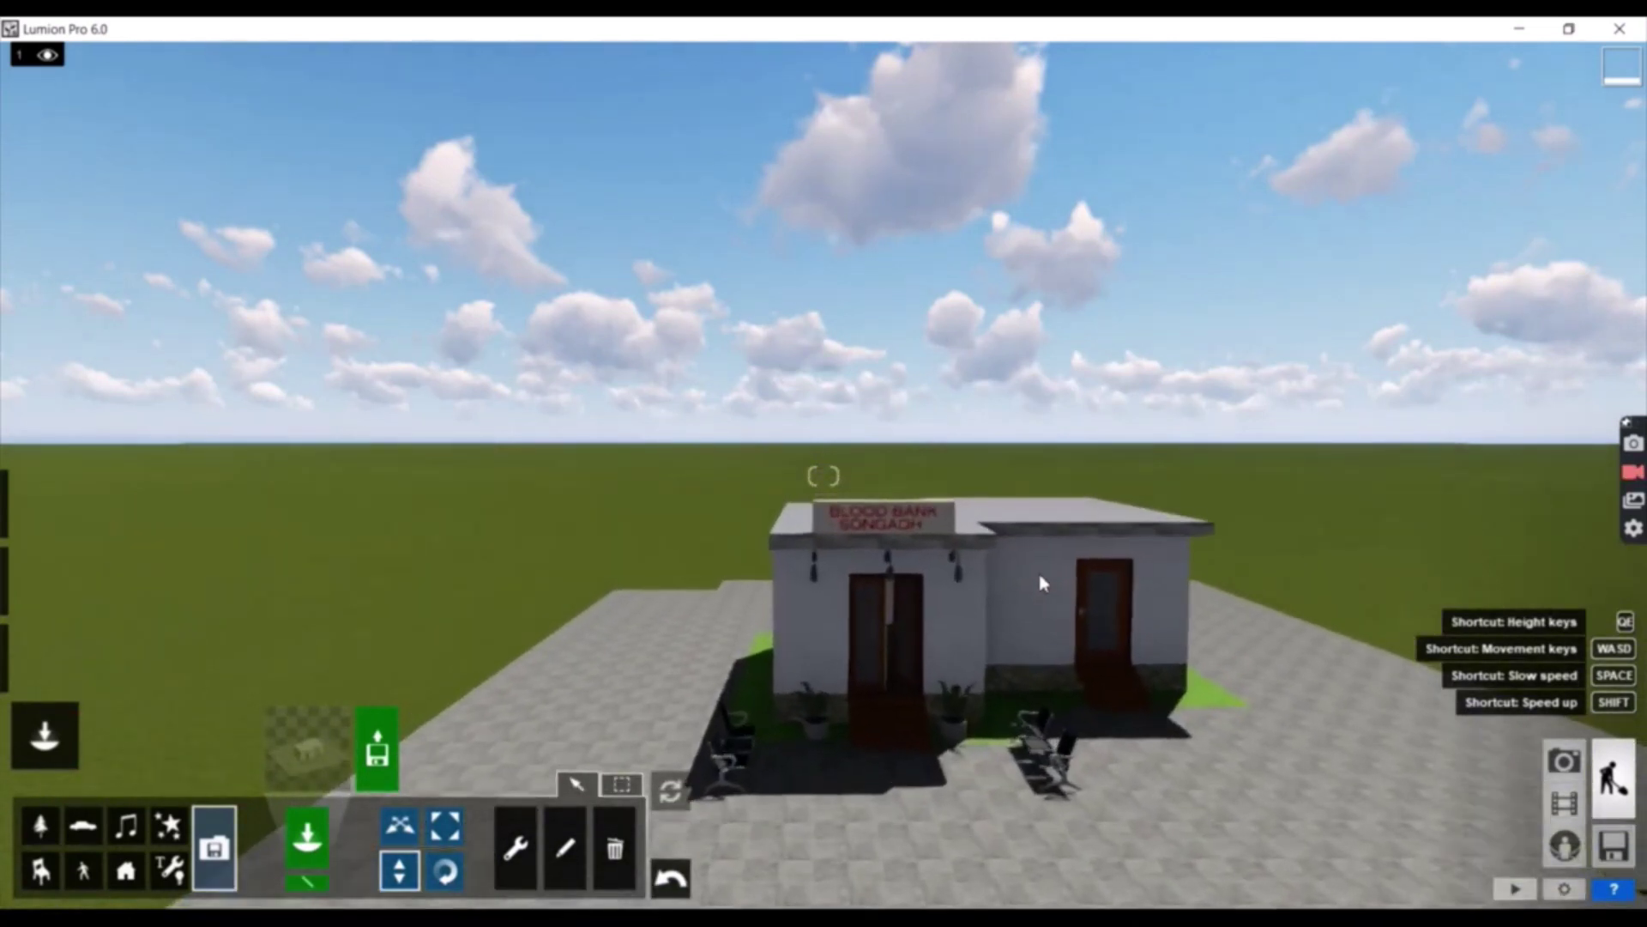
pyautogui.press('w')
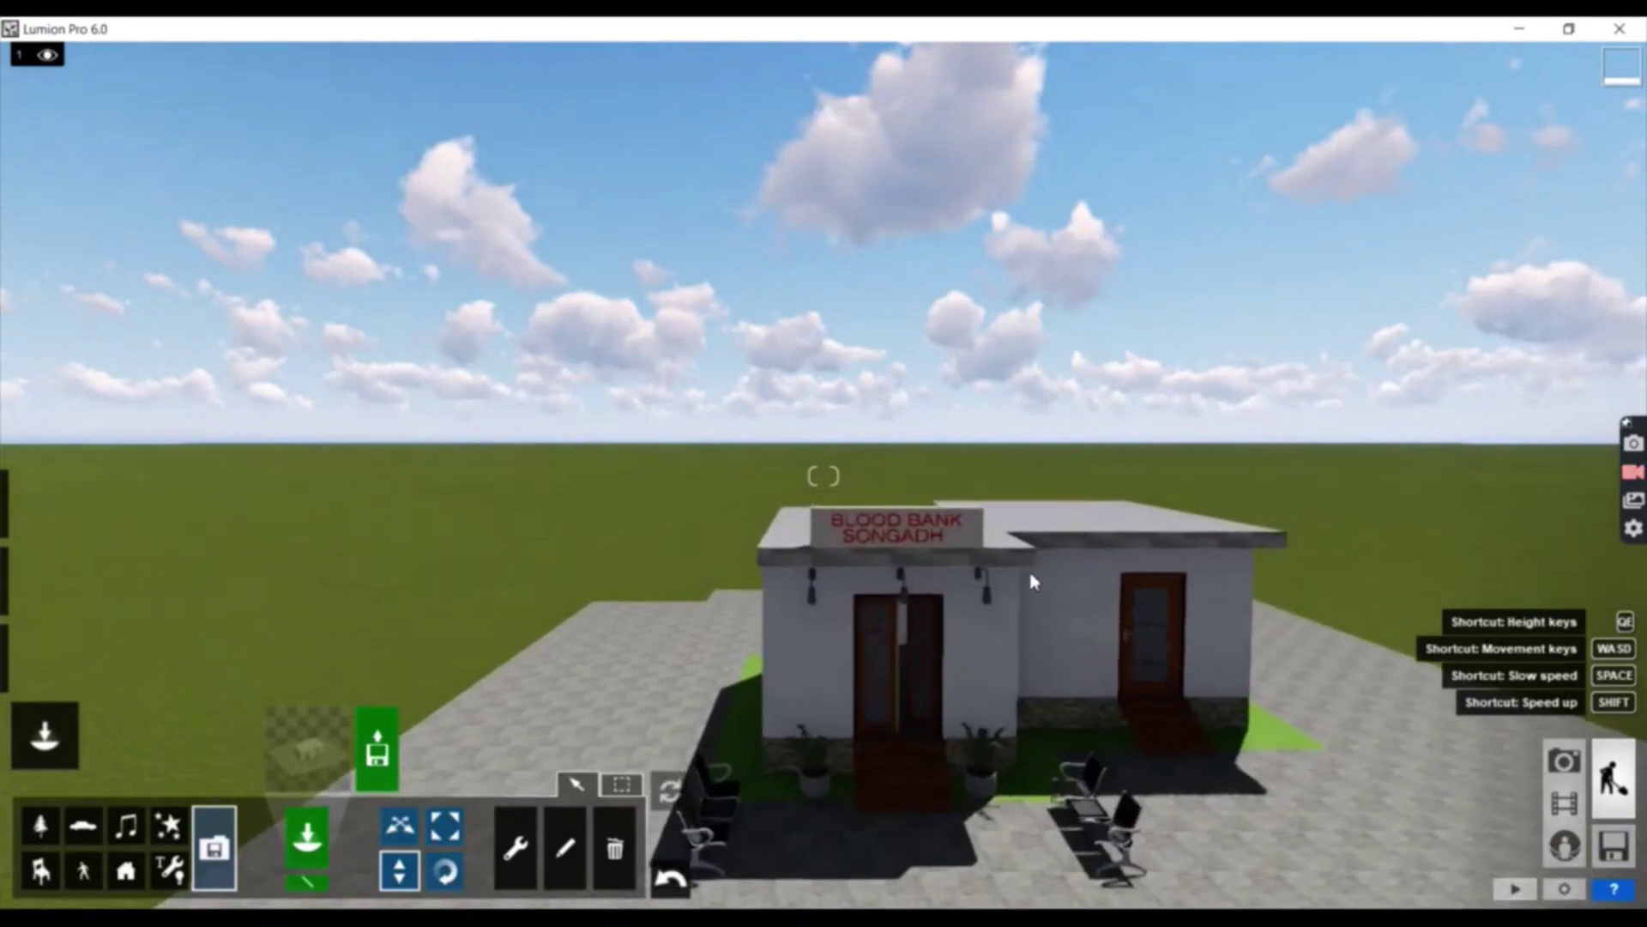
pyautogui.press('s')
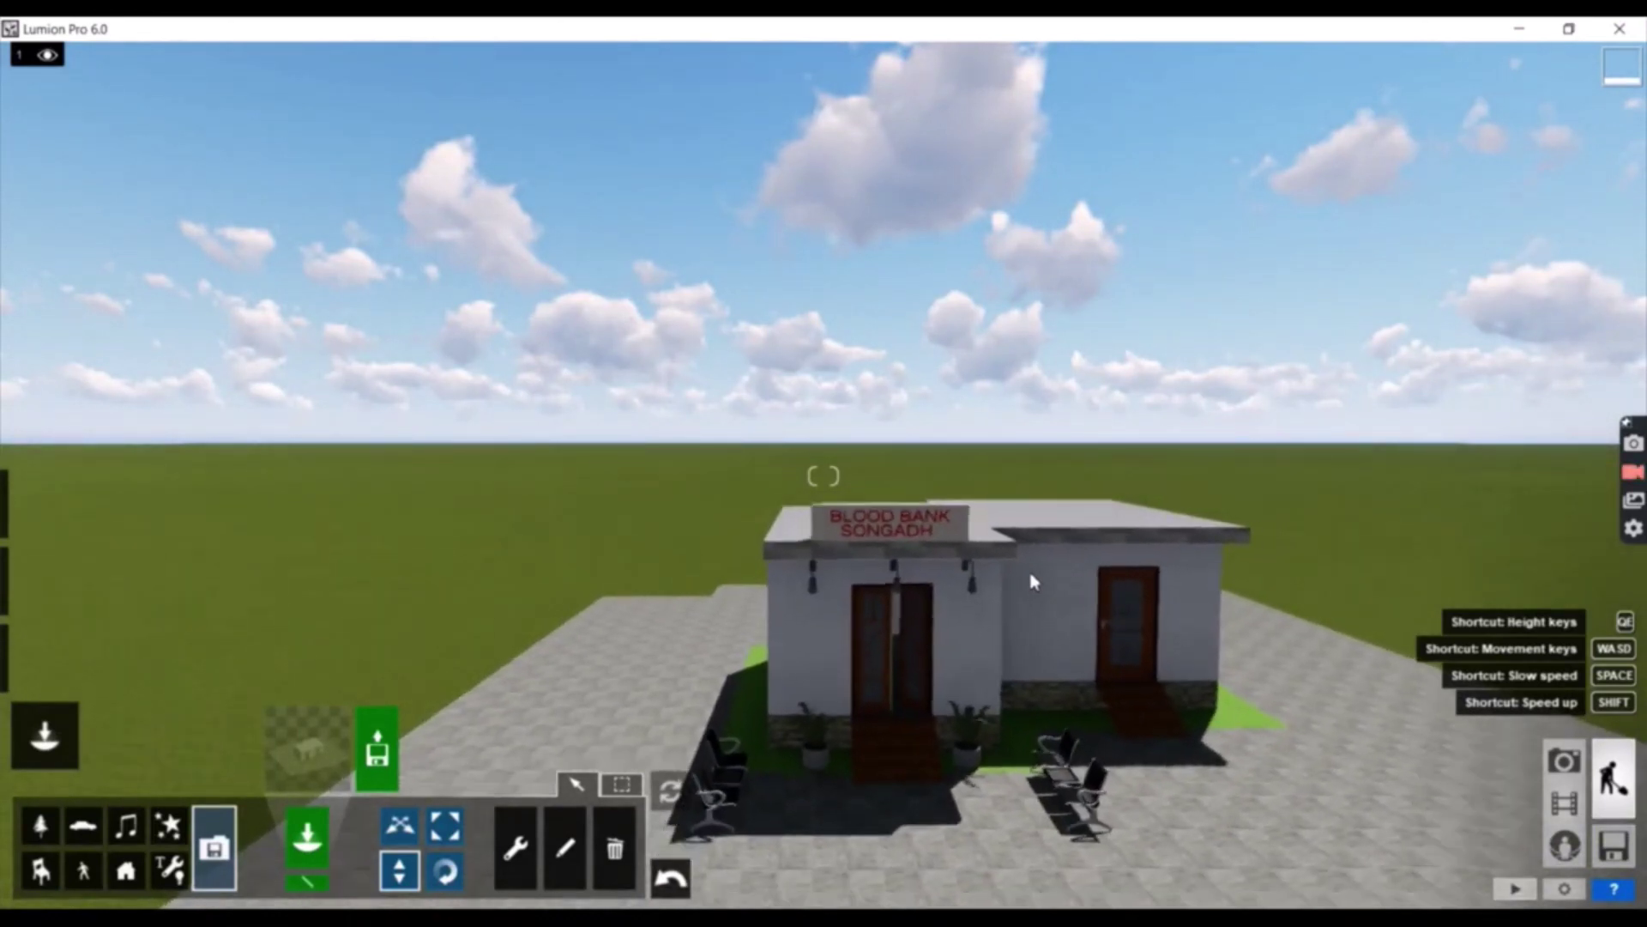
pyautogui.press('e')
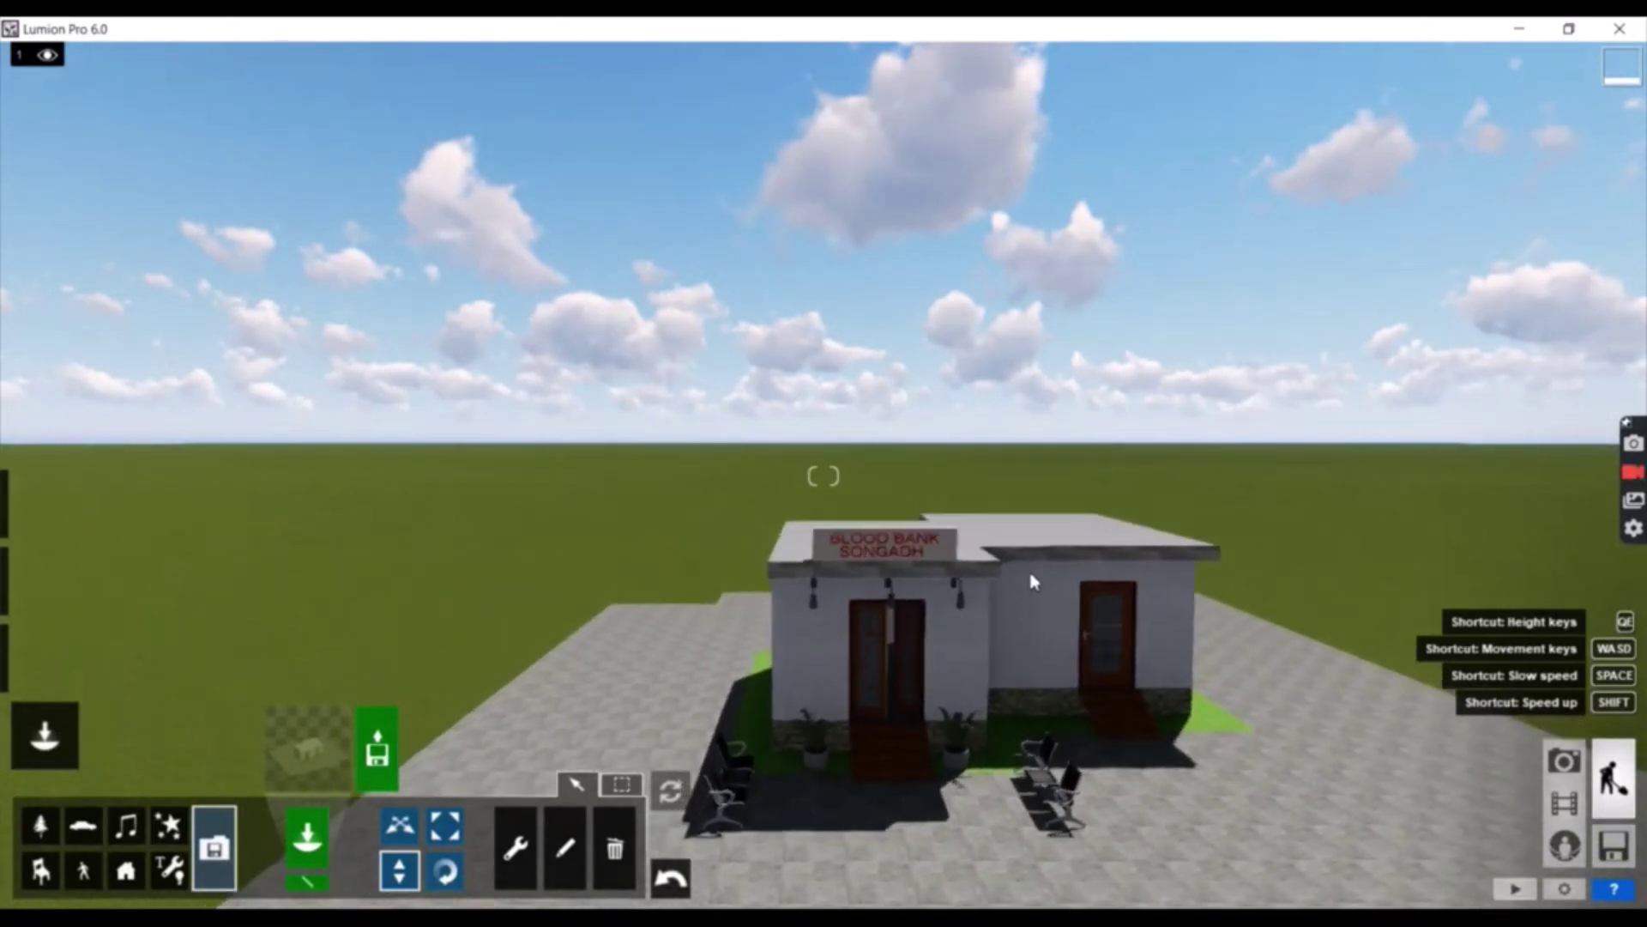
pyautogui.press('e')
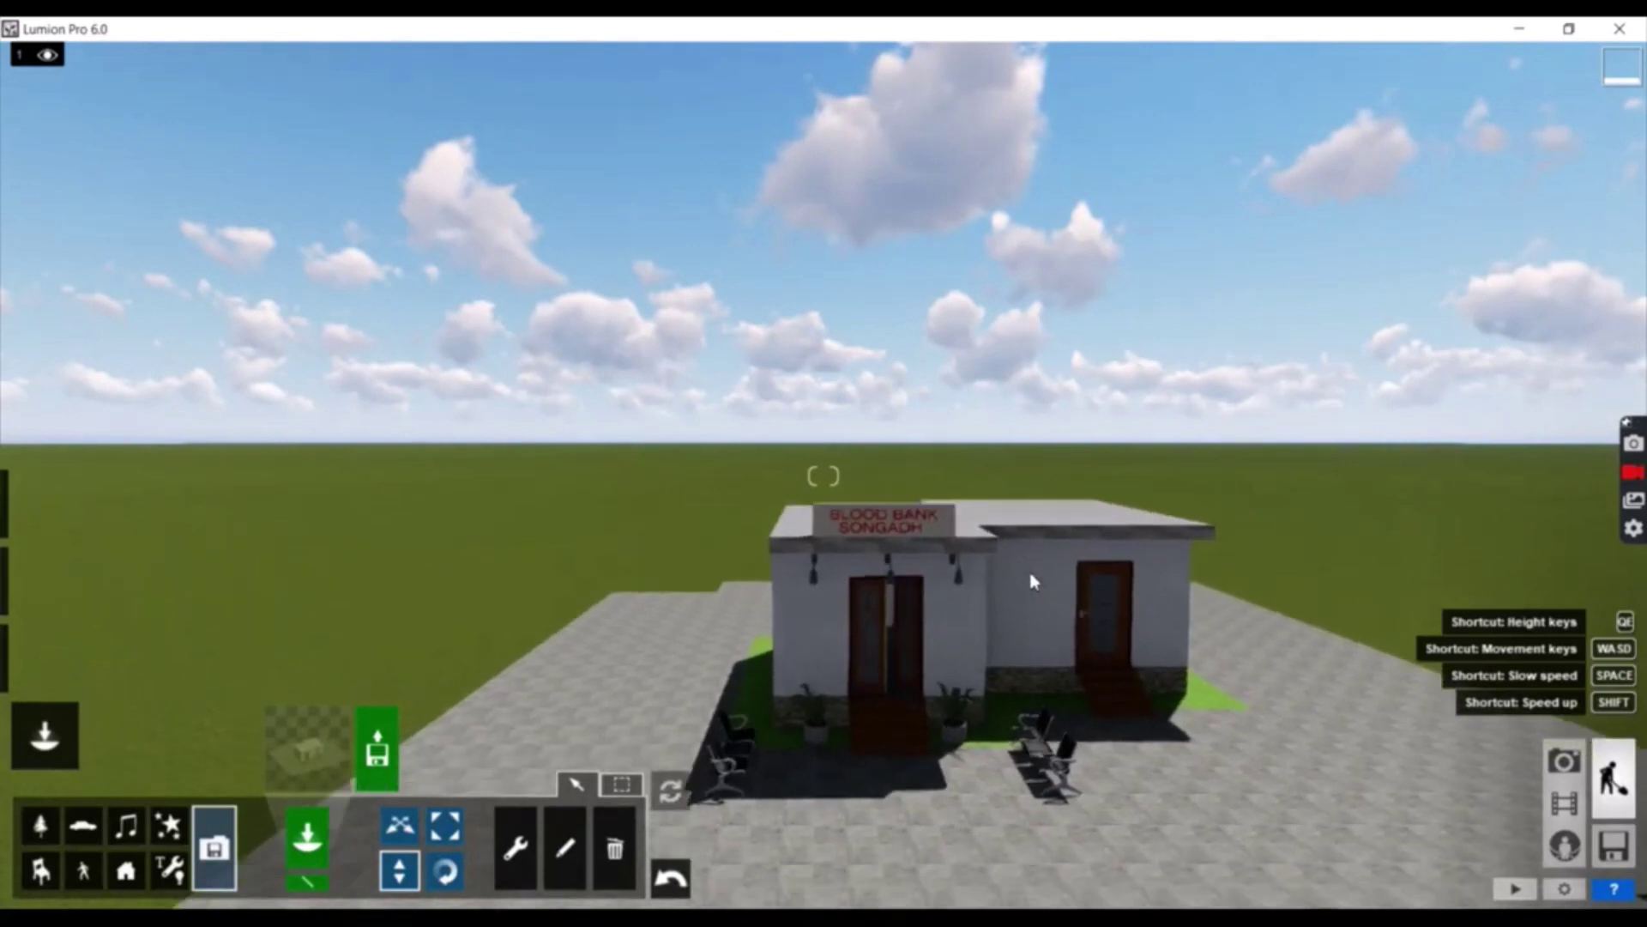
pyautogui.press('e')
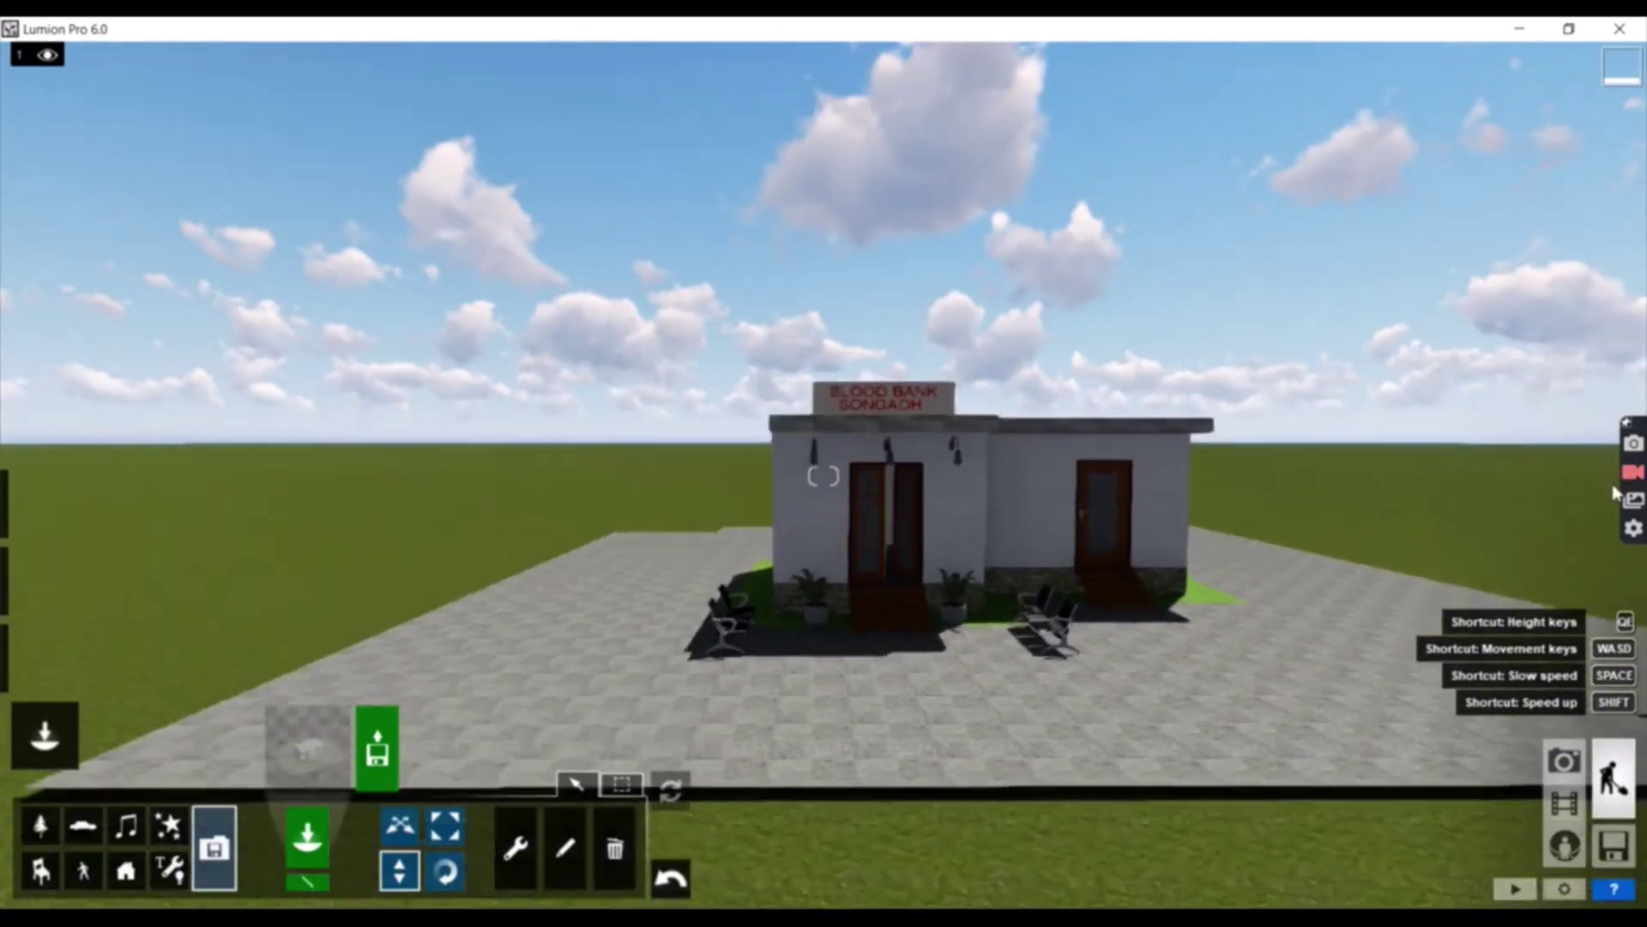
pyautogui.press('q')
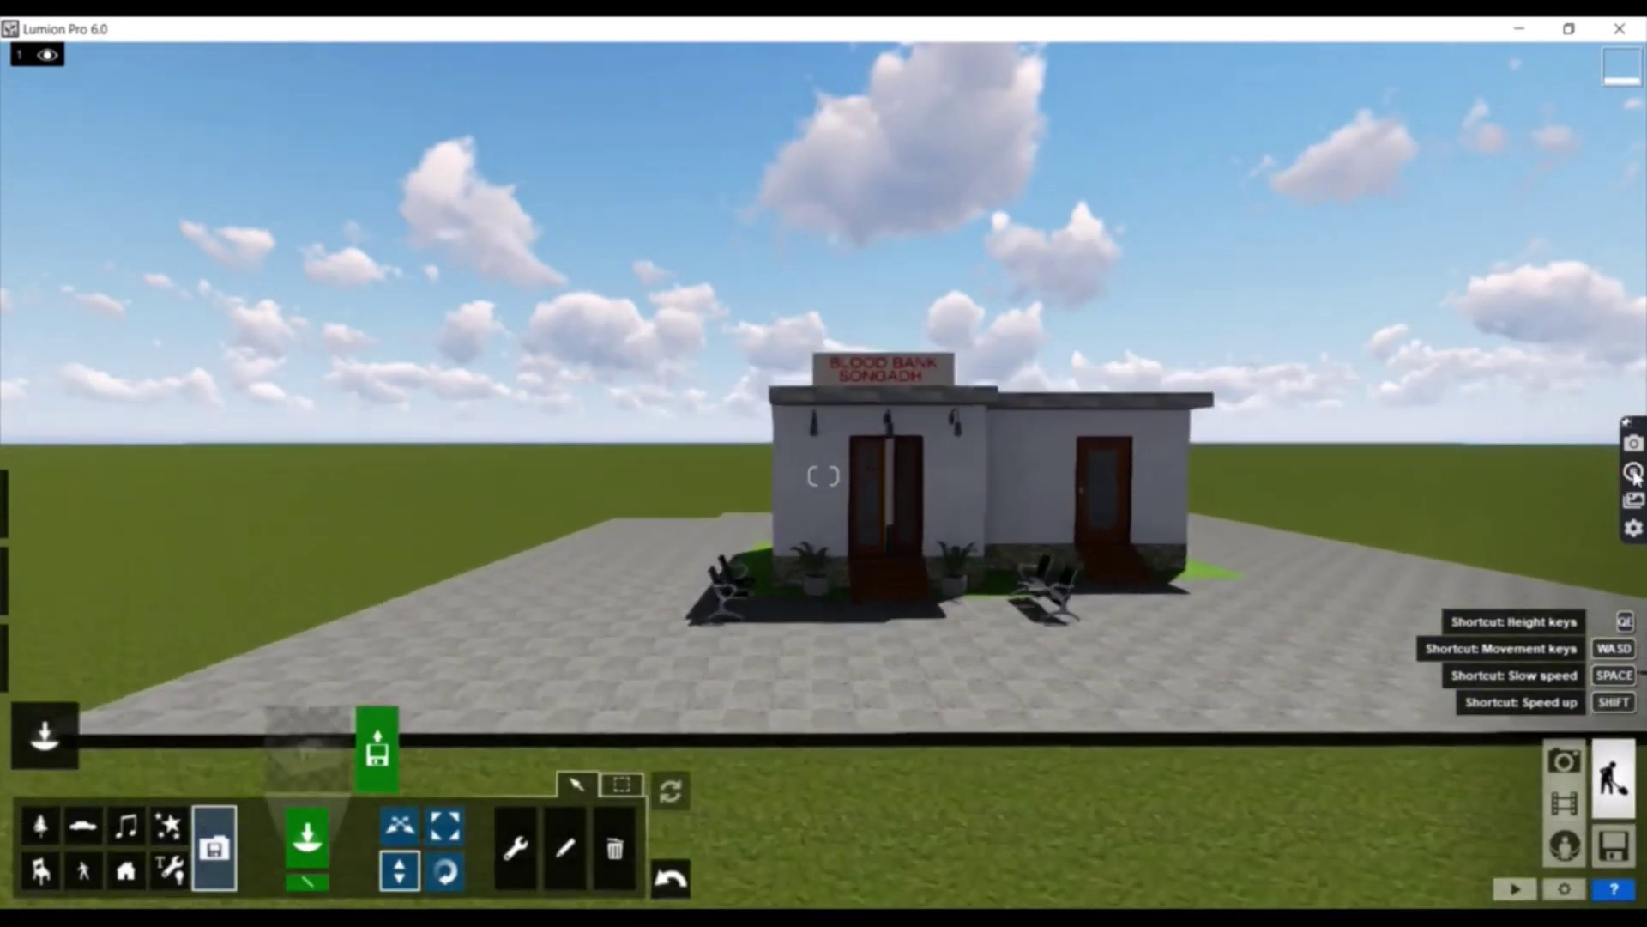
pyautogui.press('q')
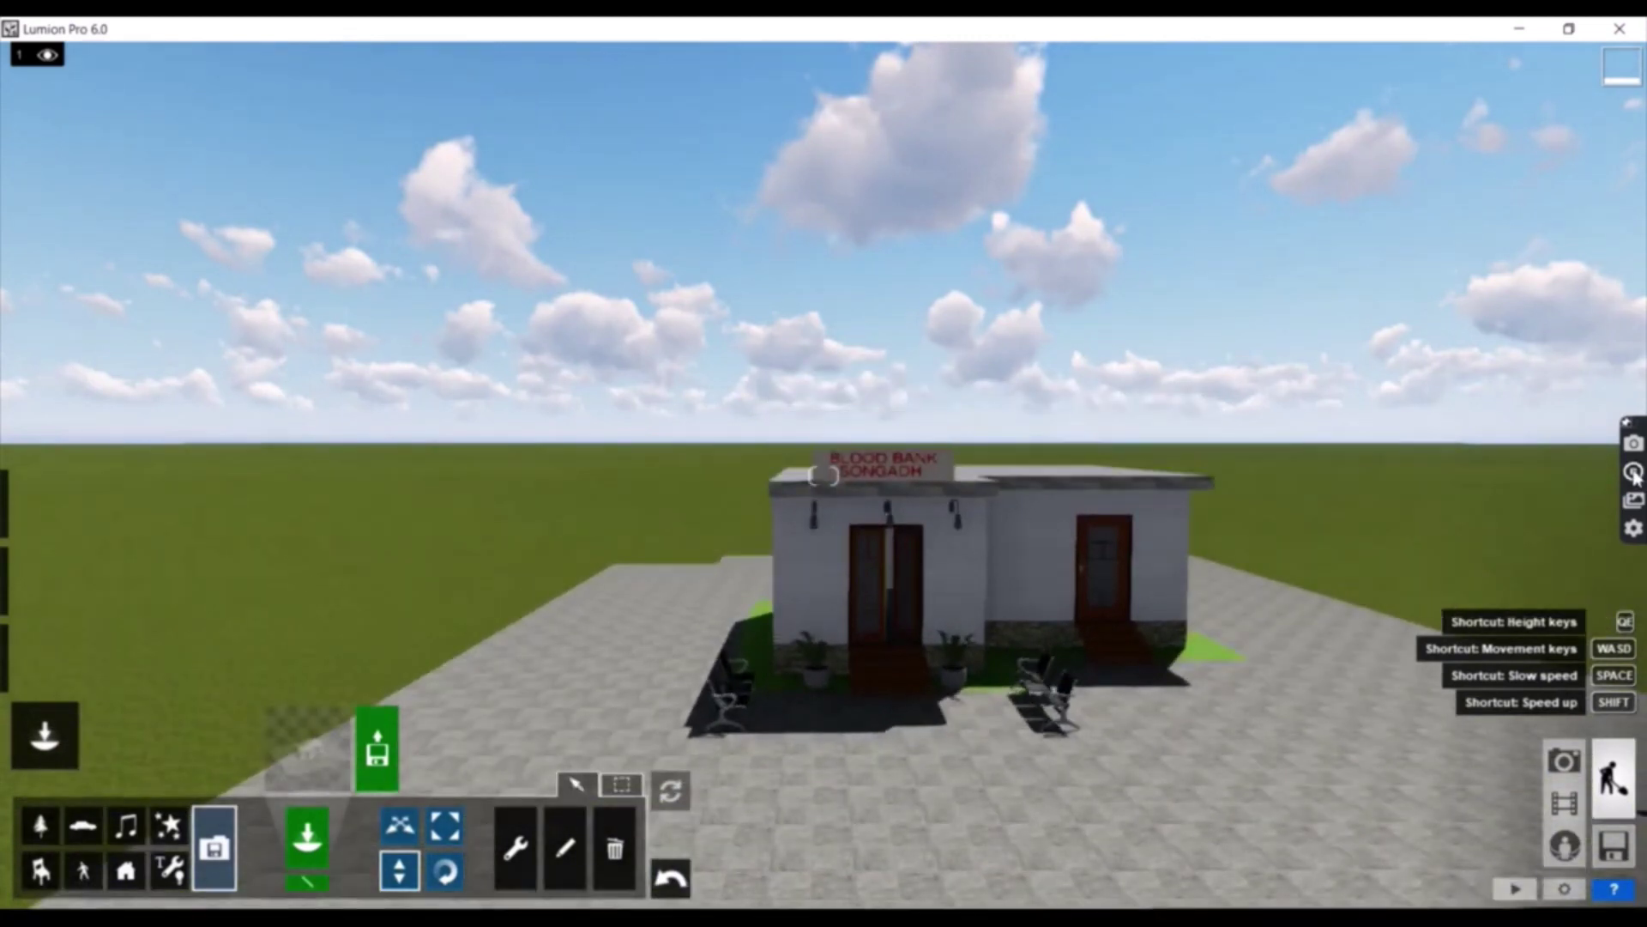
pyautogui.press('e')
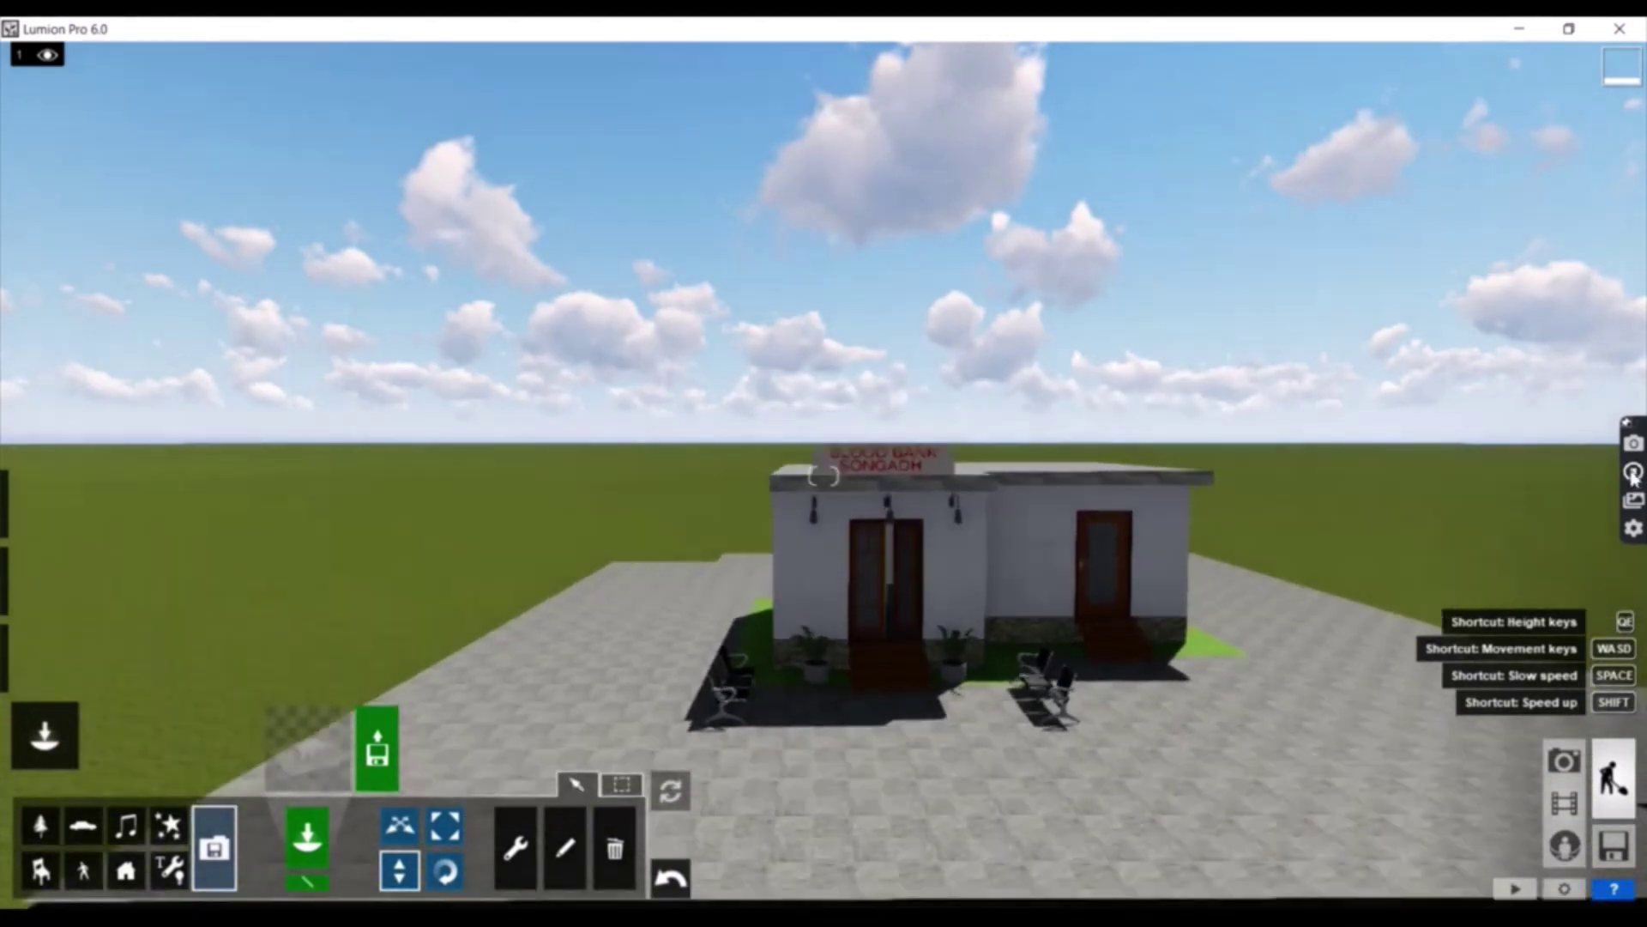
pyautogui.press('e')
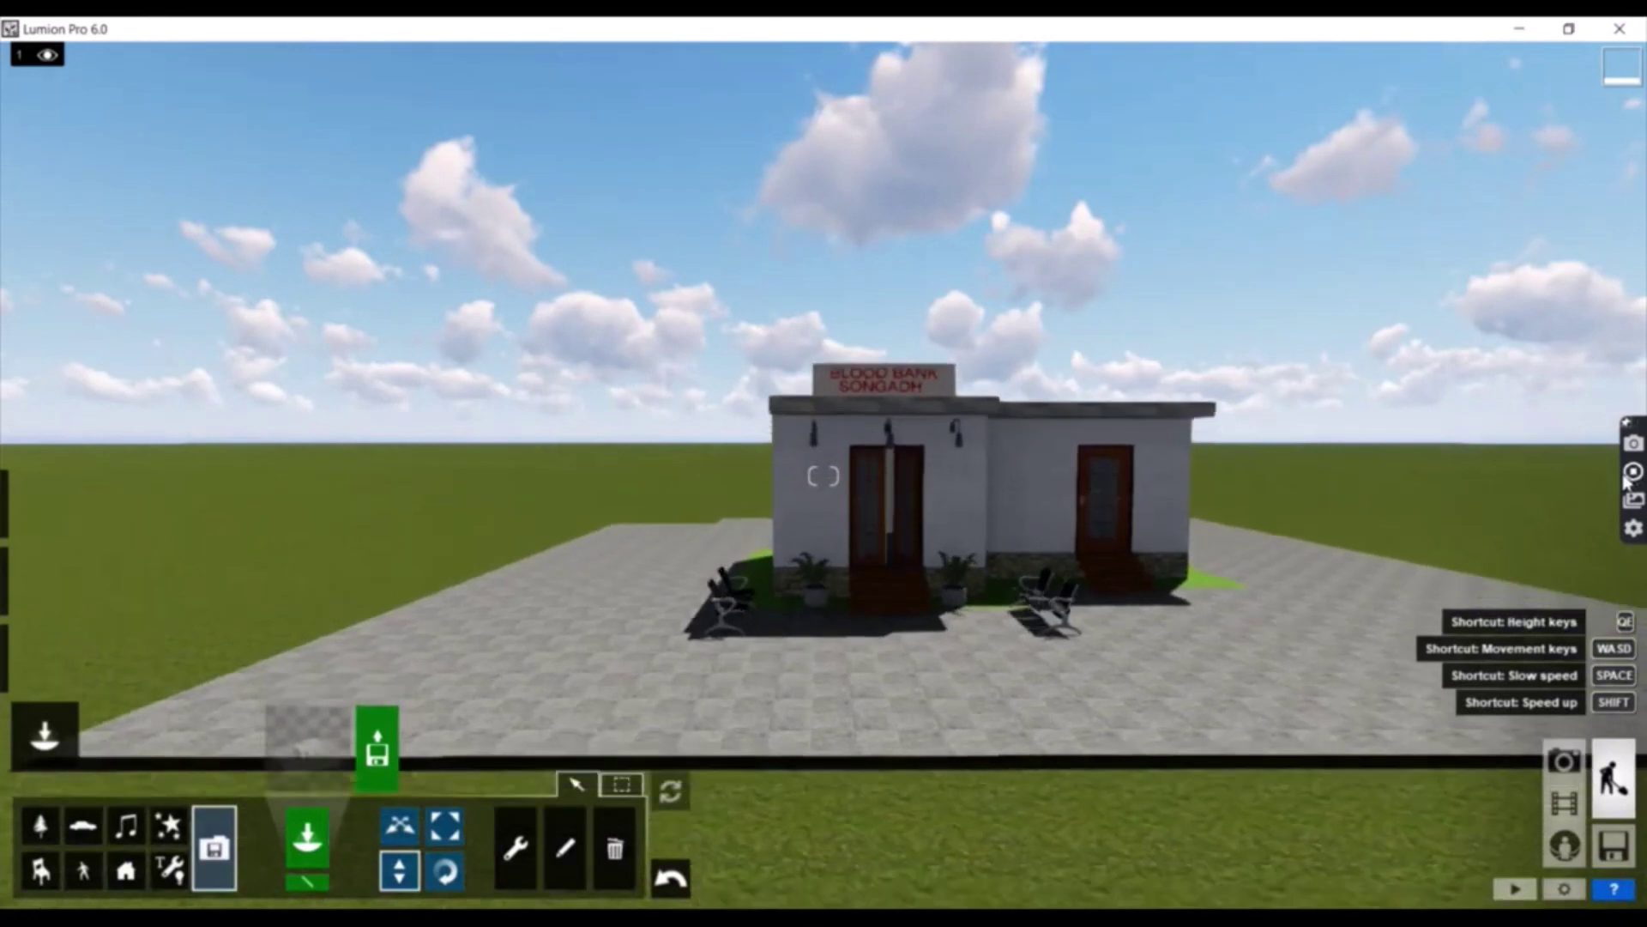
# Step: Examine the blood bank's sign and entrance up close from an angled viewpoint
pyautogui.press('w')
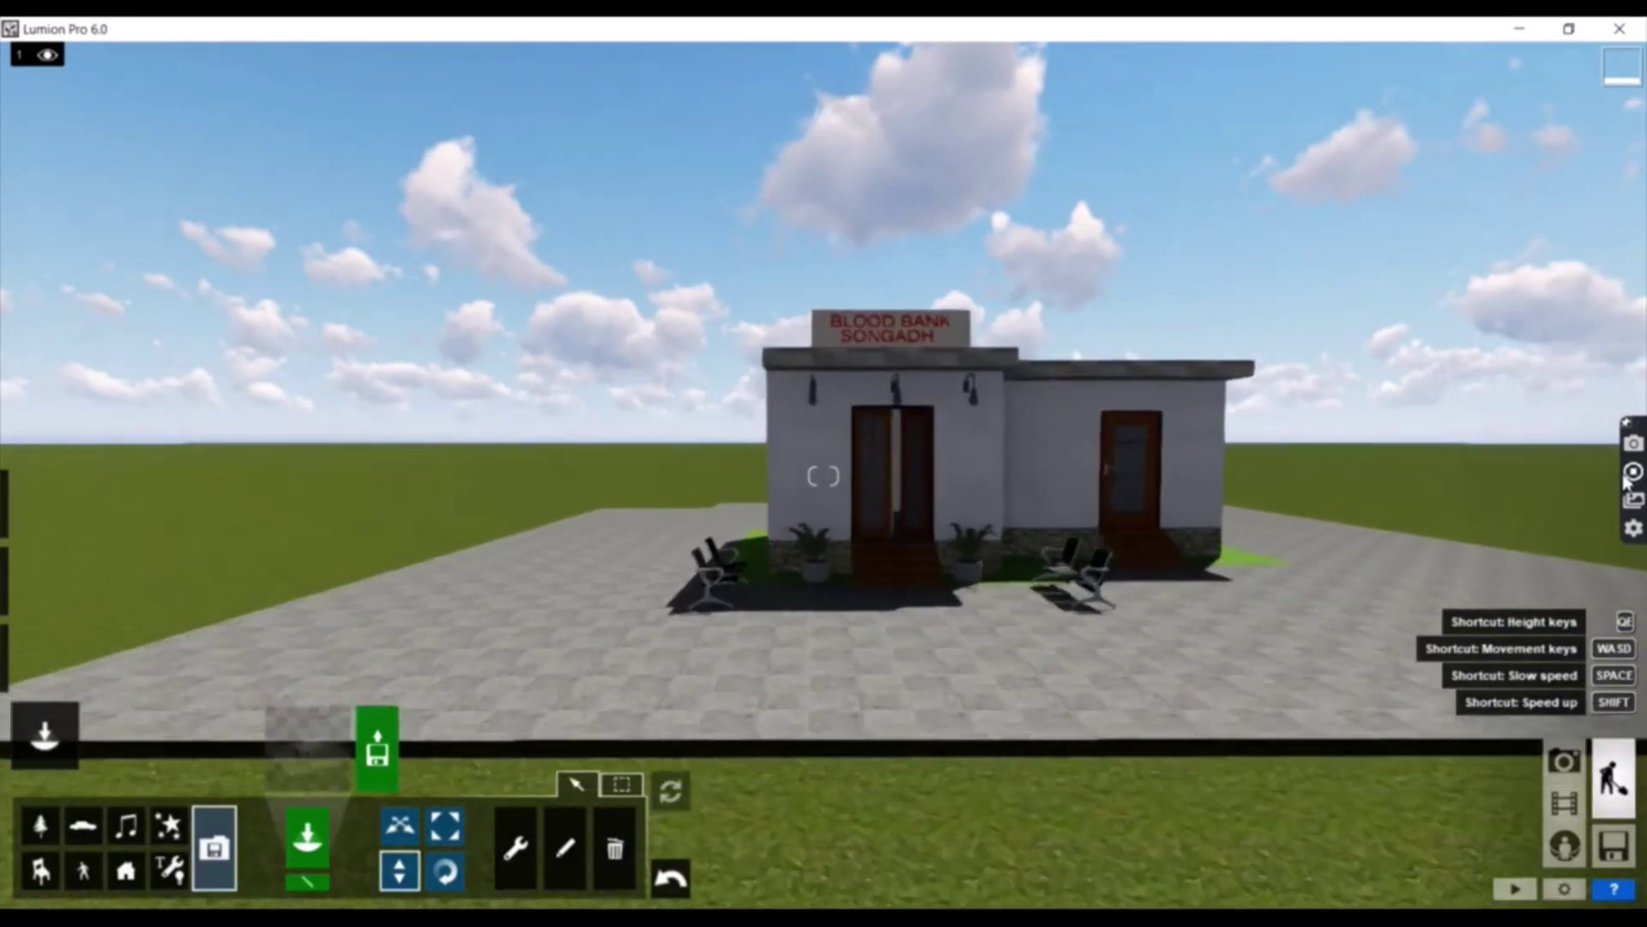
pyautogui.press('w')
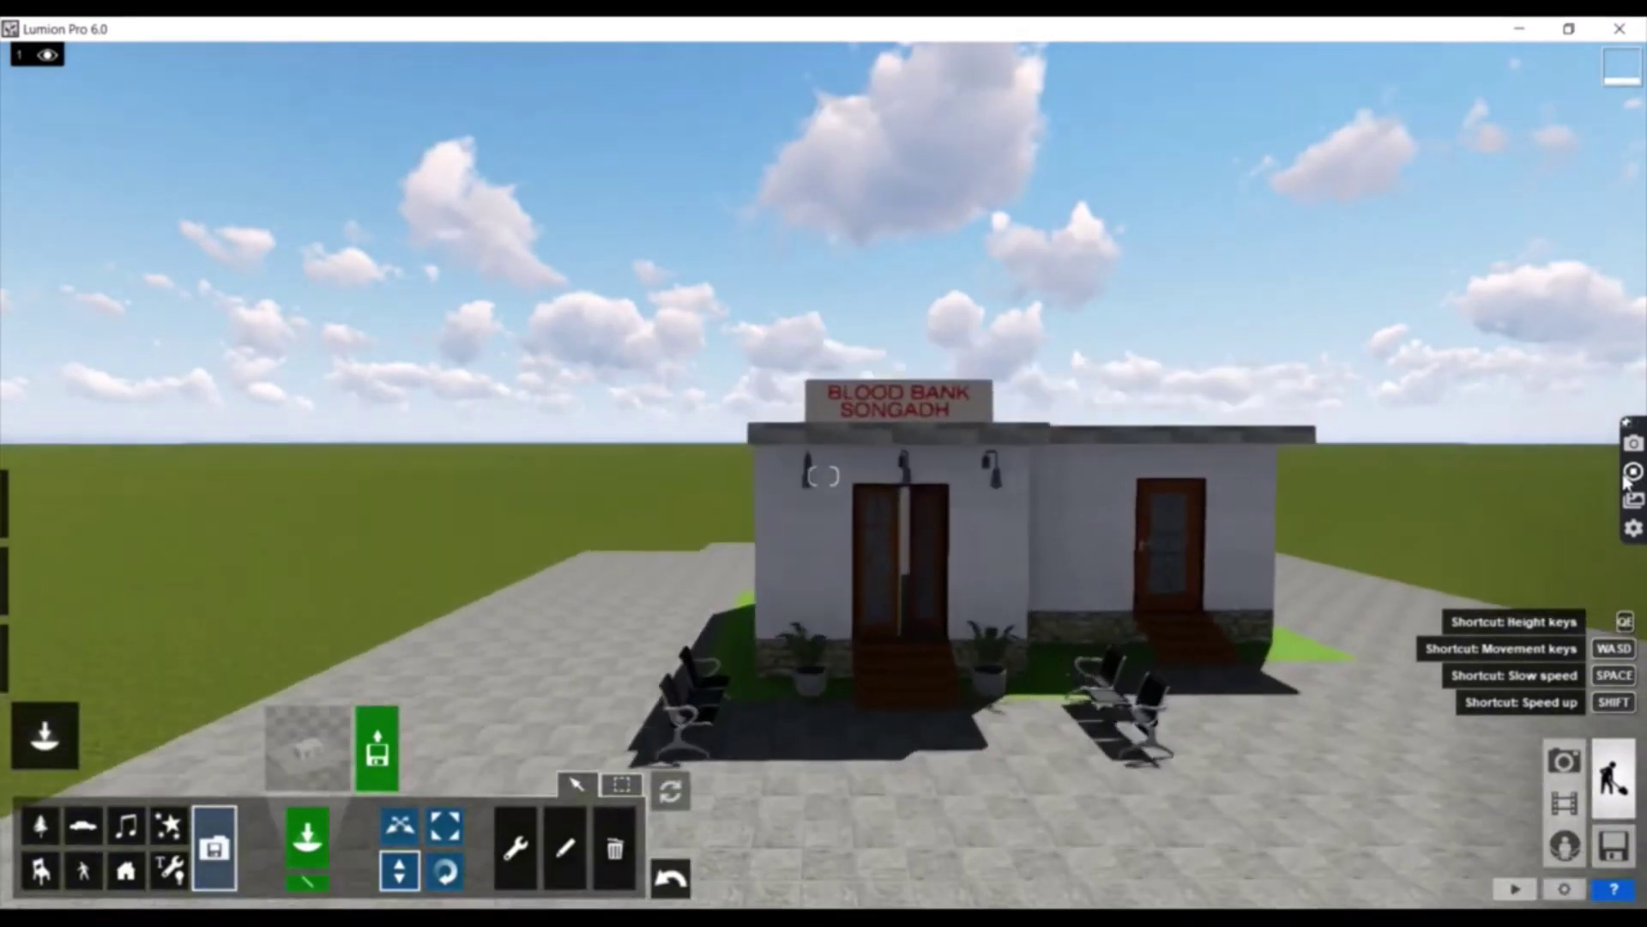
pyautogui.press('w')
pyautogui.moveTo(1503, 533); pyautogui.dragTo(1330, 534, button='right')
pyautogui.press('s')
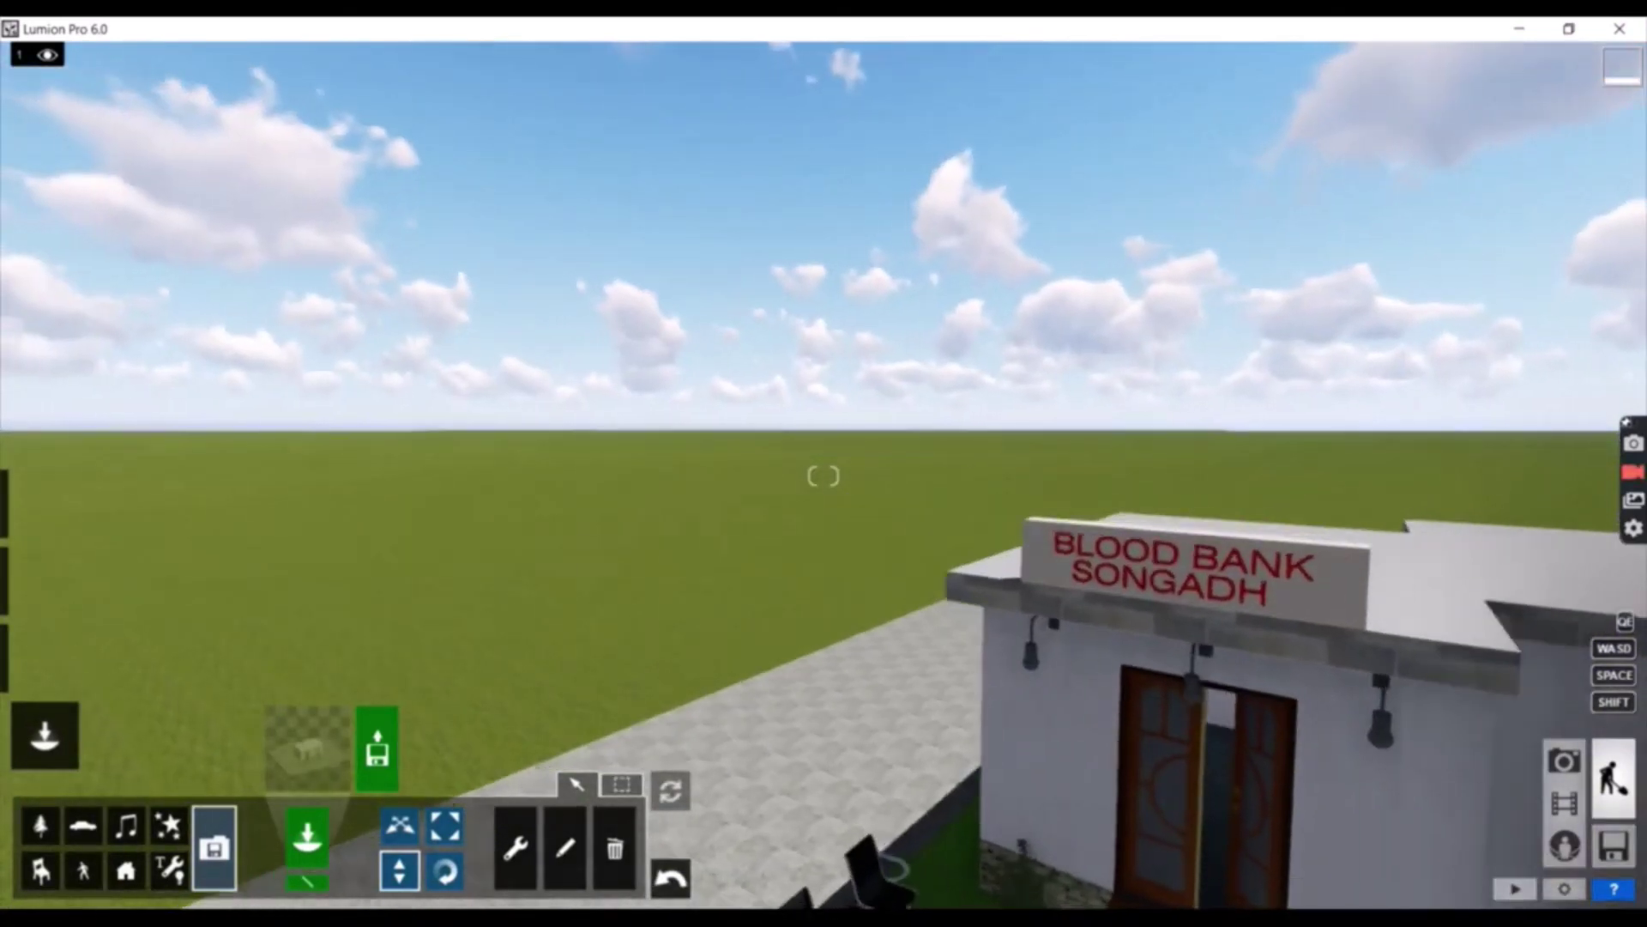
pyautogui.press('s')
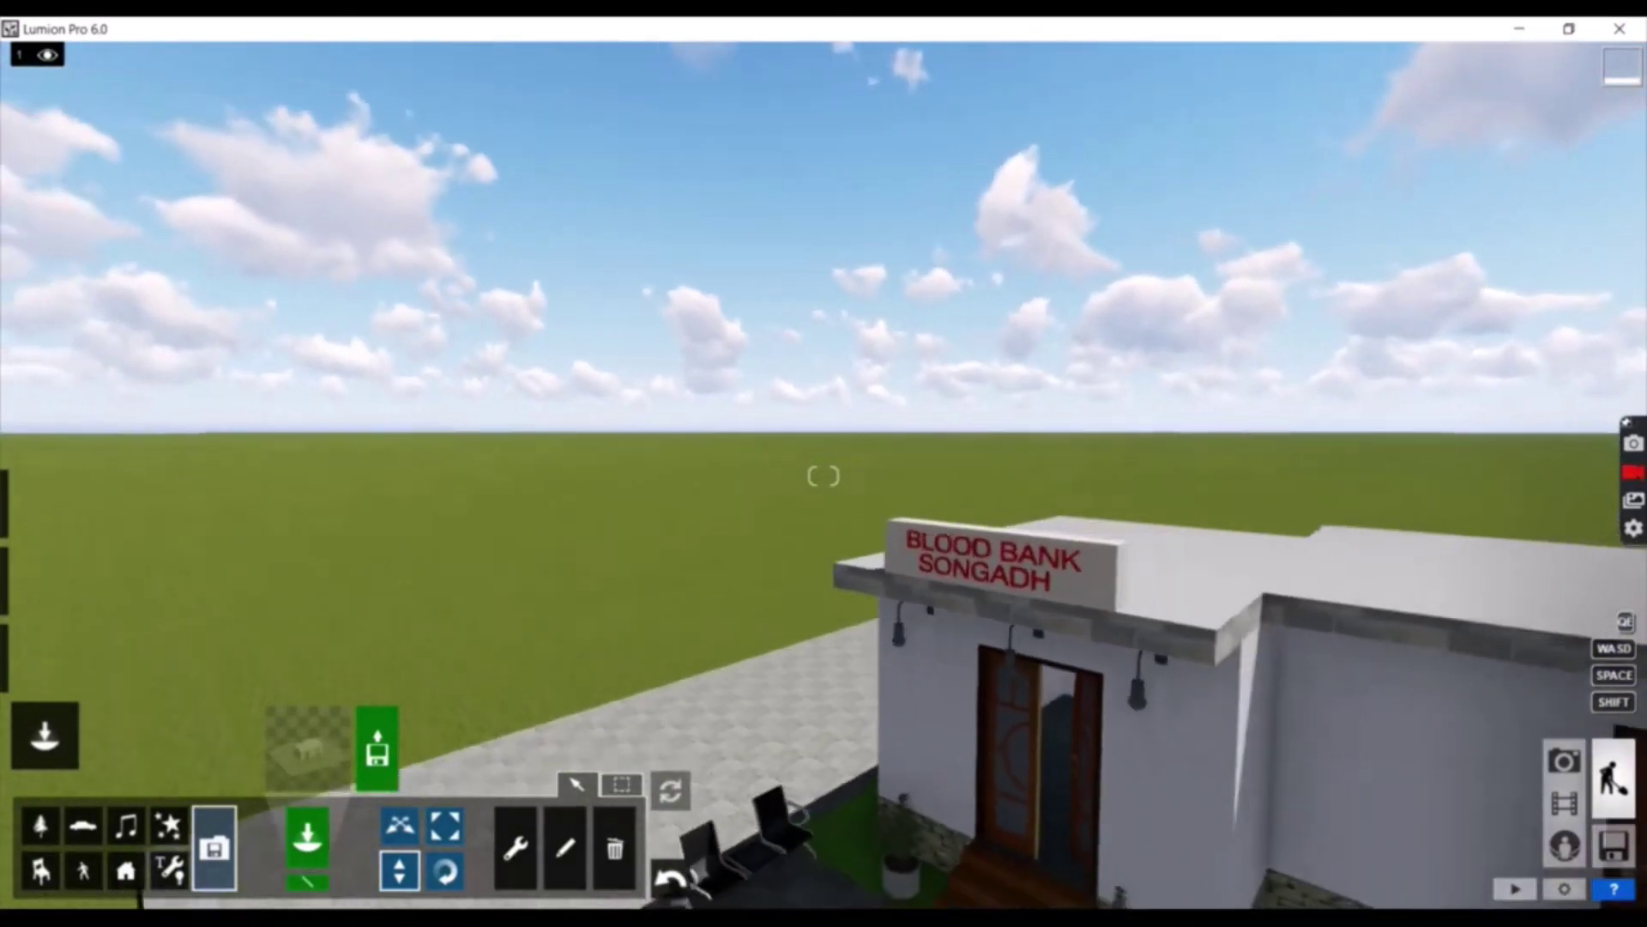
# Step: Examine the whole blood bank building from farther back and different heights, circling from the entrance front around to its side wall
pyautogui.press('s')
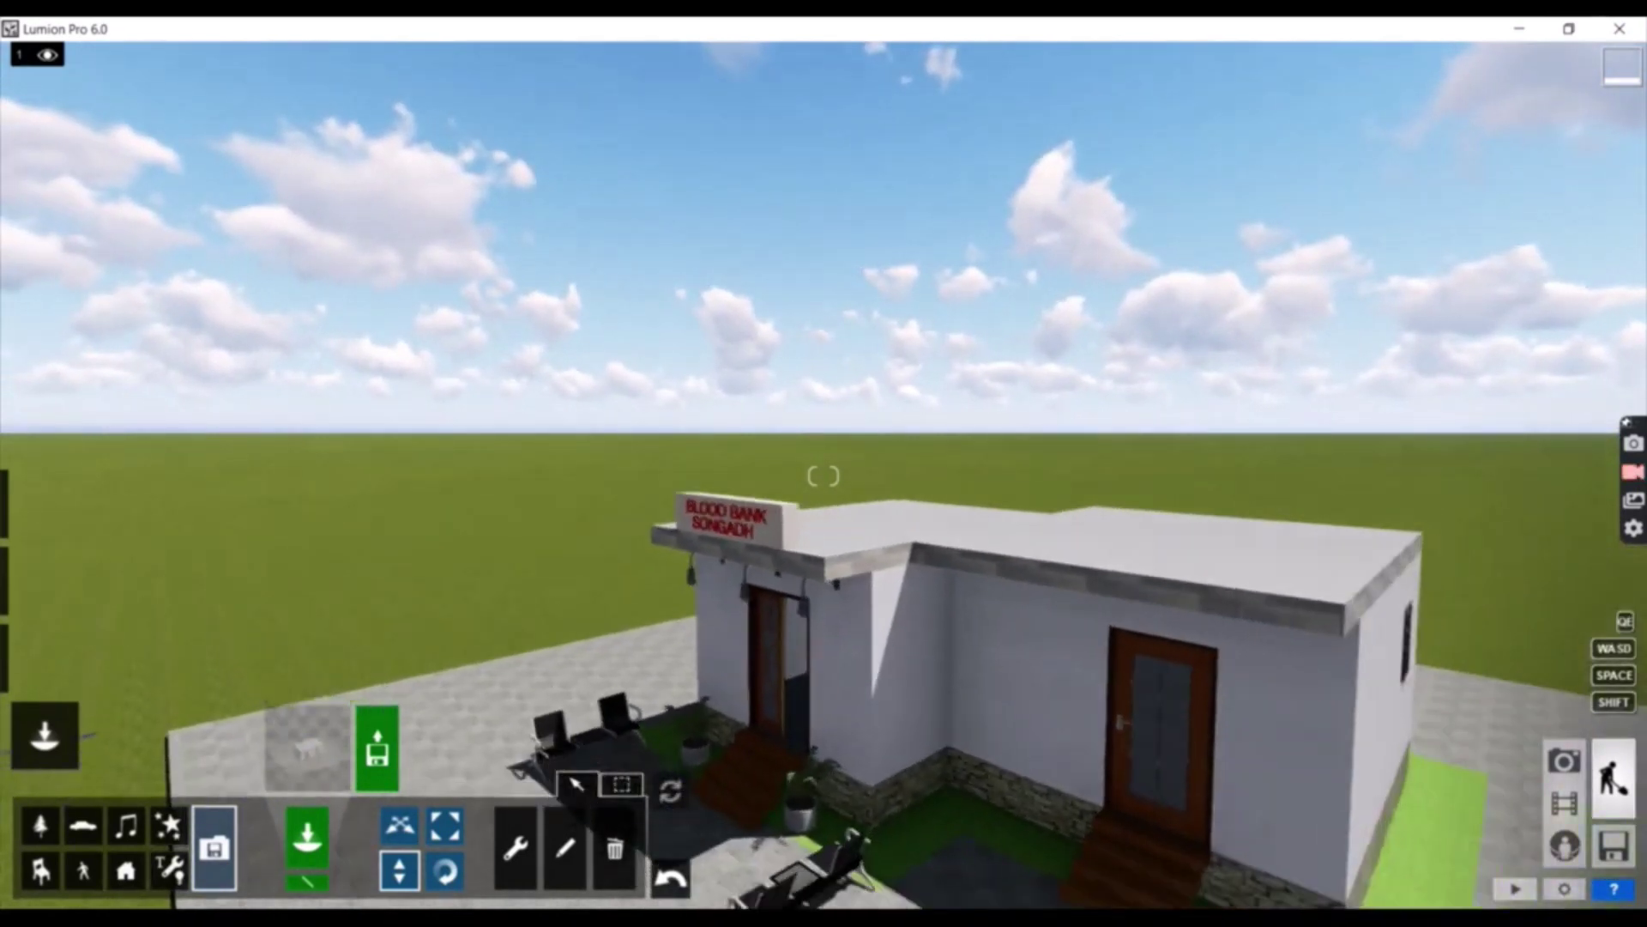
pyautogui.press('s')
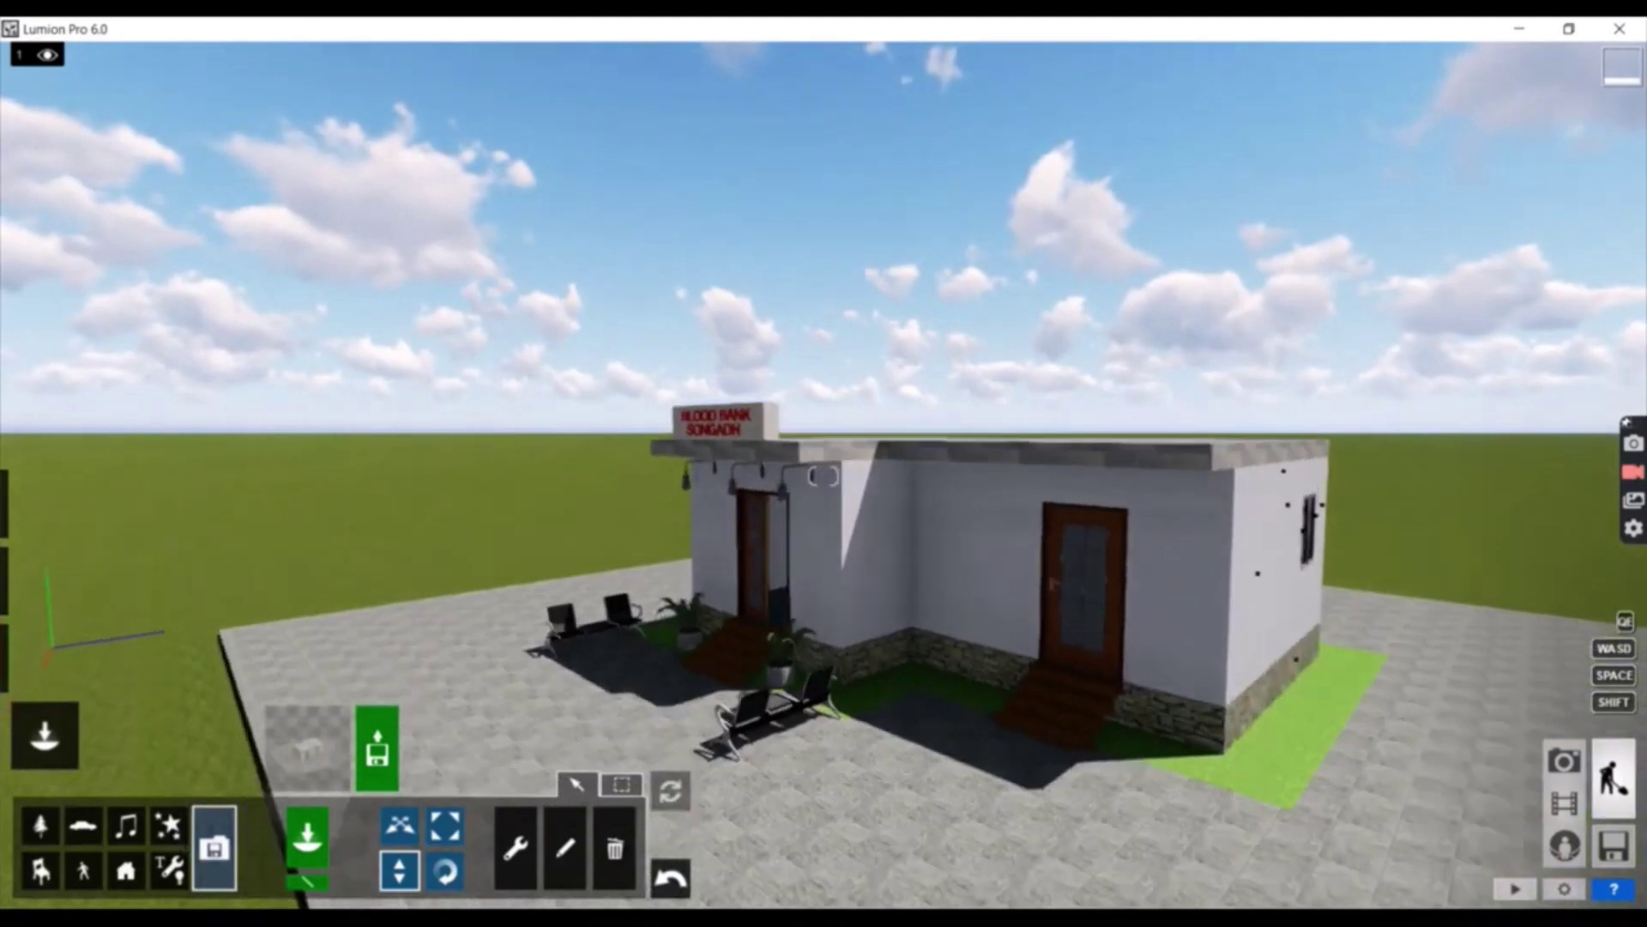
pyautogui.press('w')
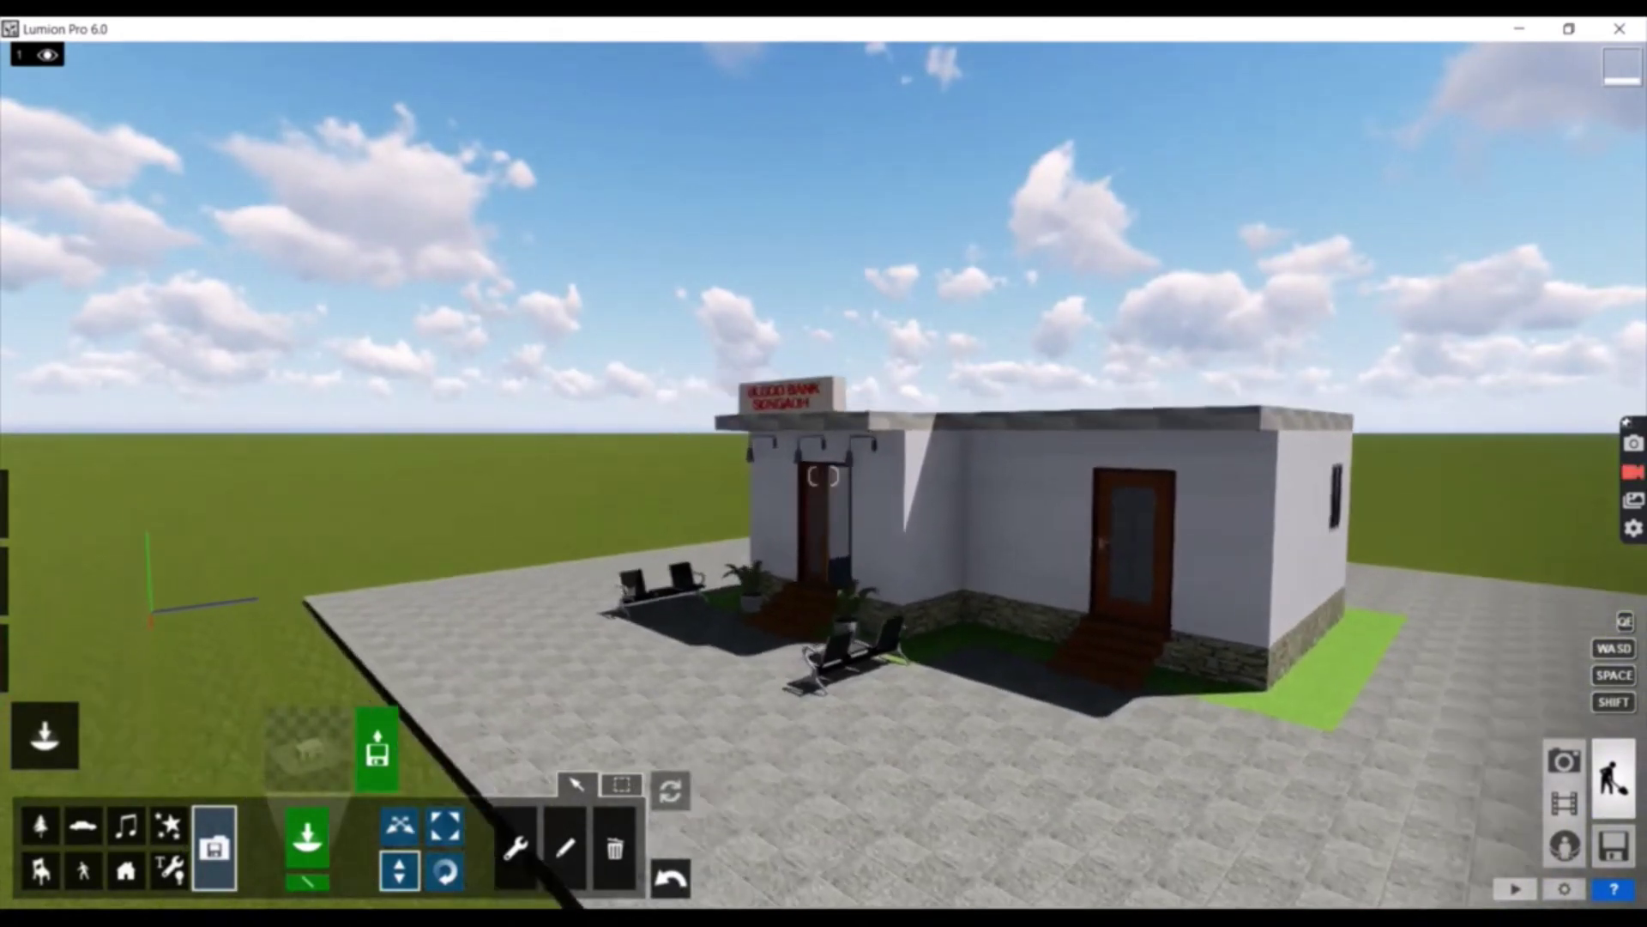
pyautogui.press('w')
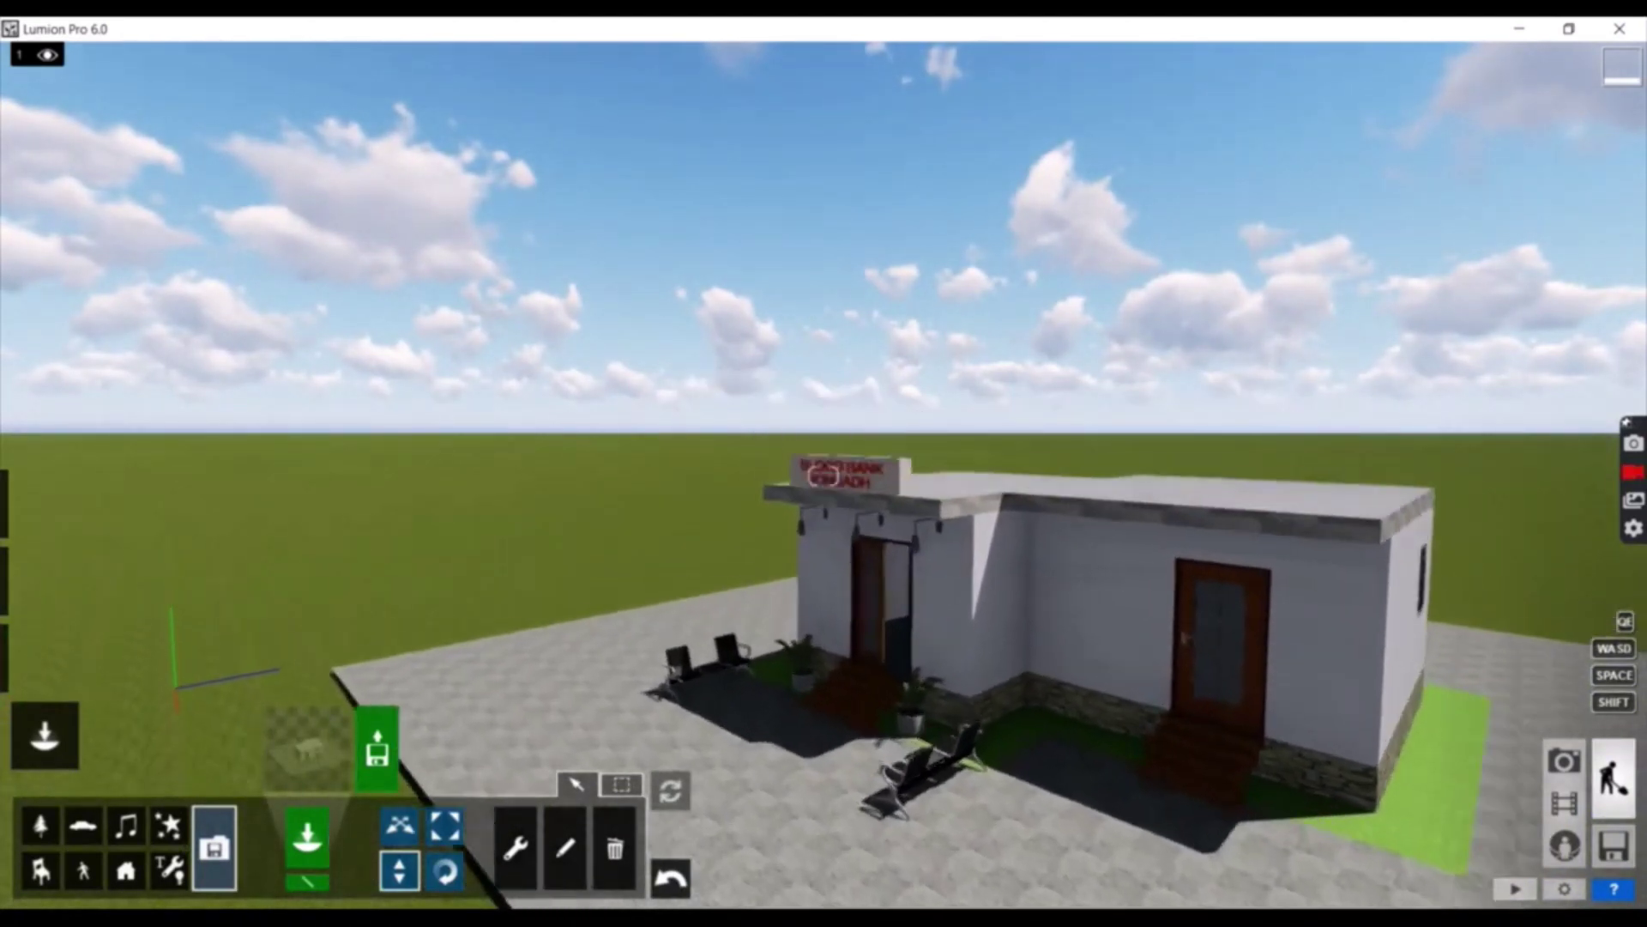
pyautogui.moveTo(824, 464); pyautogui.dragTo(897, 512, button='right')
pyautogui.press('a')
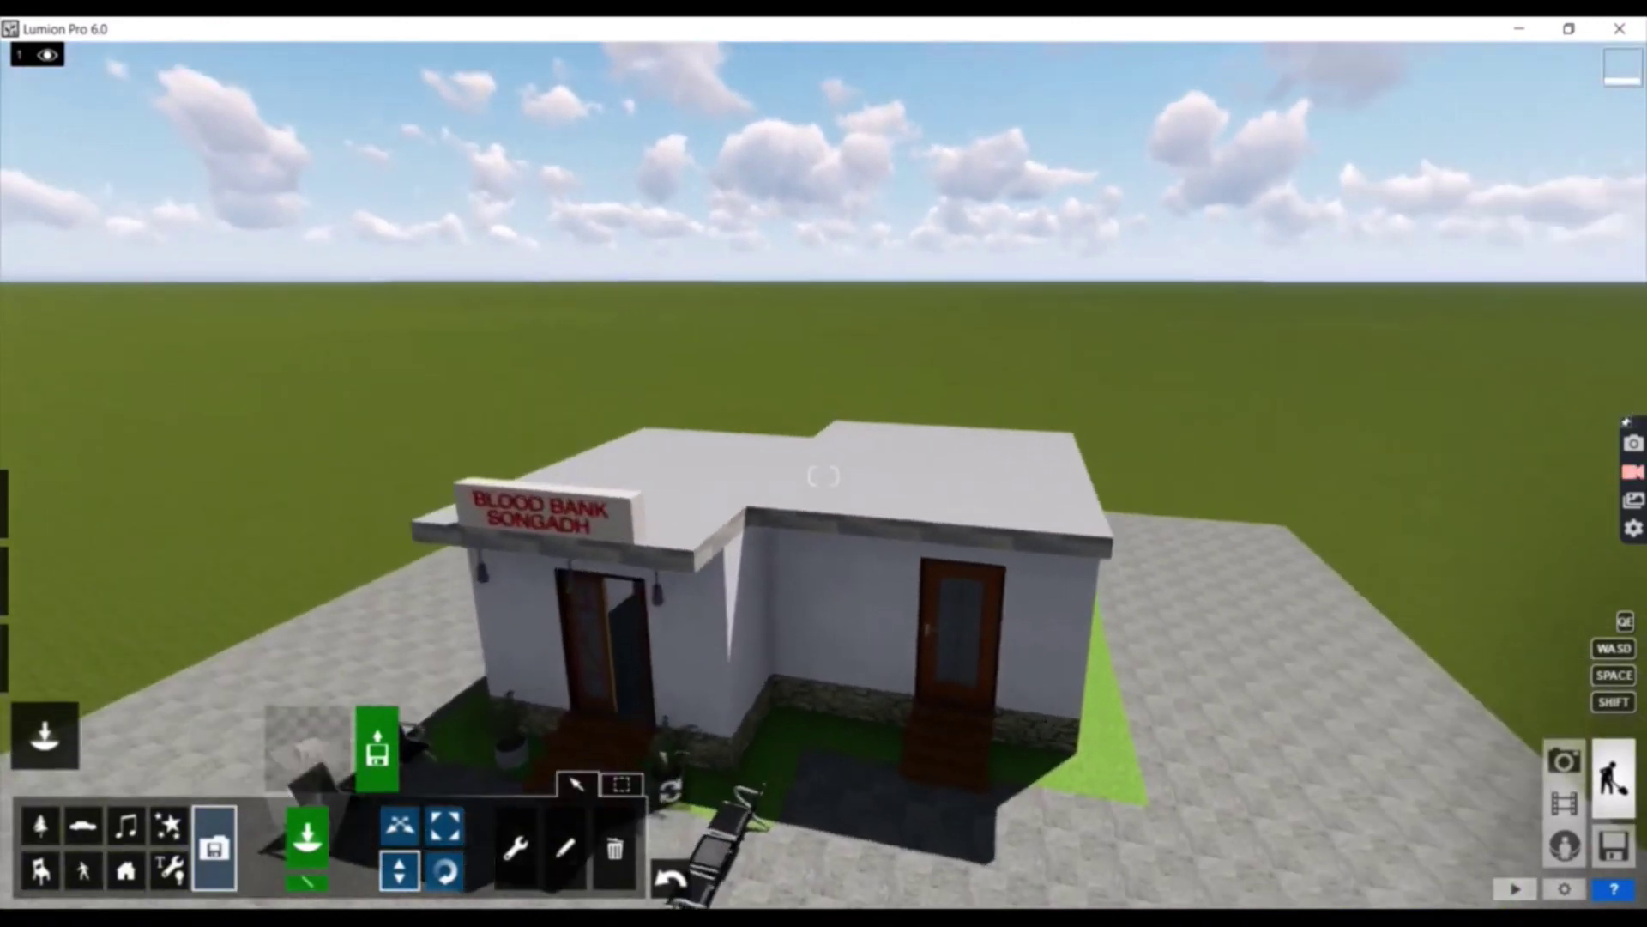
pyautogui.press('a')
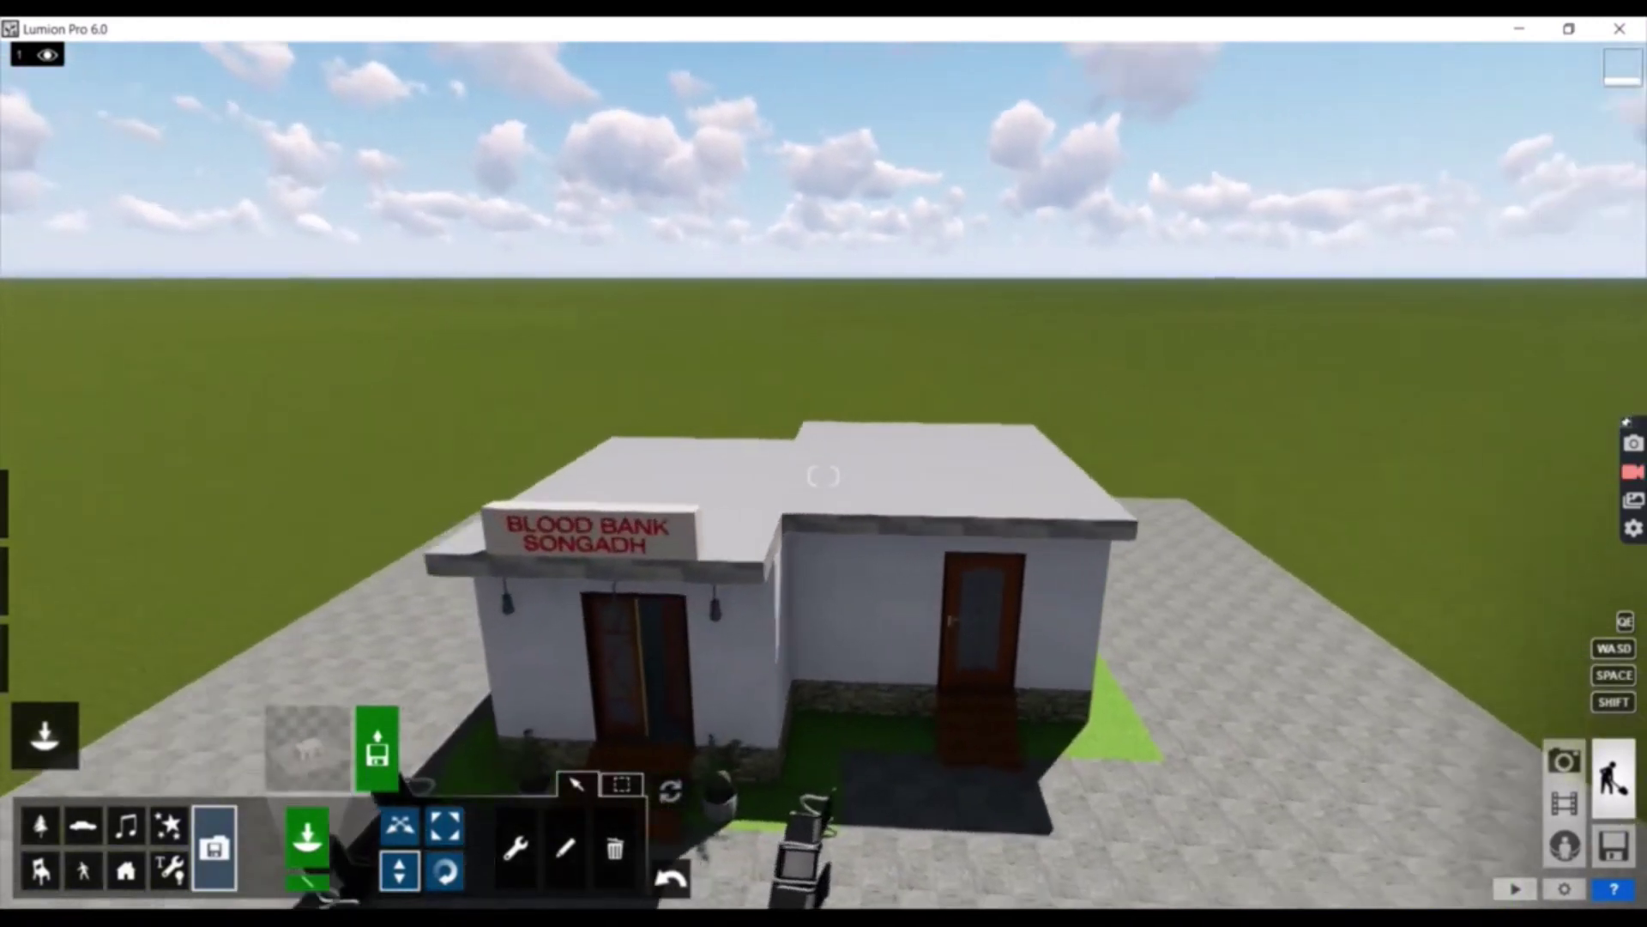
pyautogui.press('a')
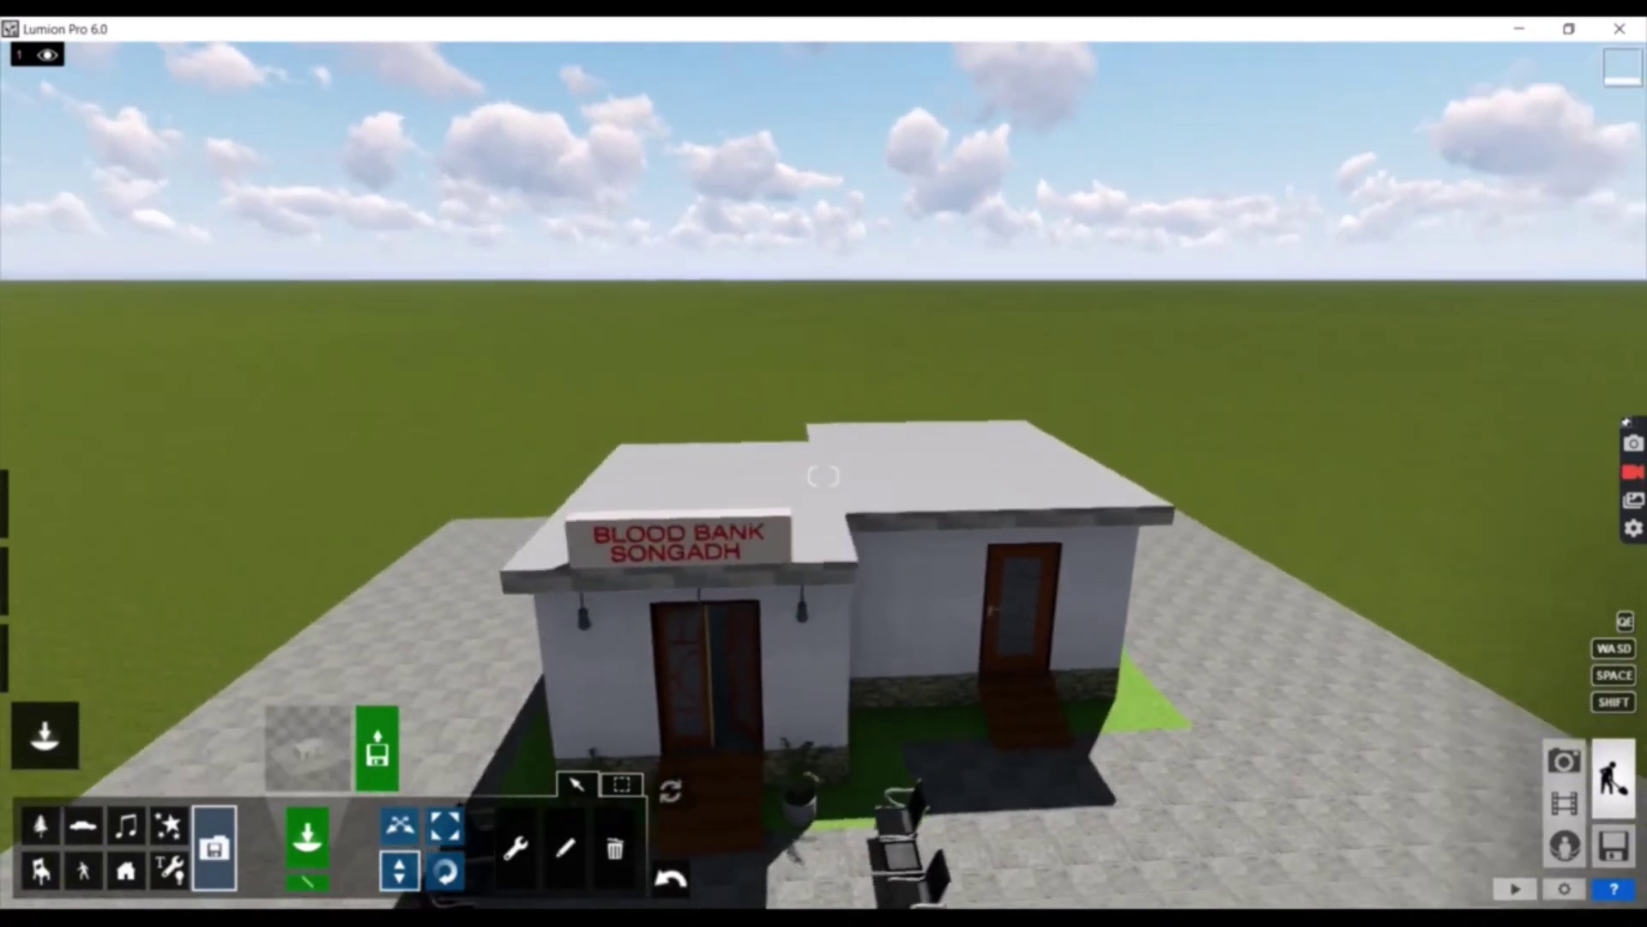
pyautogui.press('a')
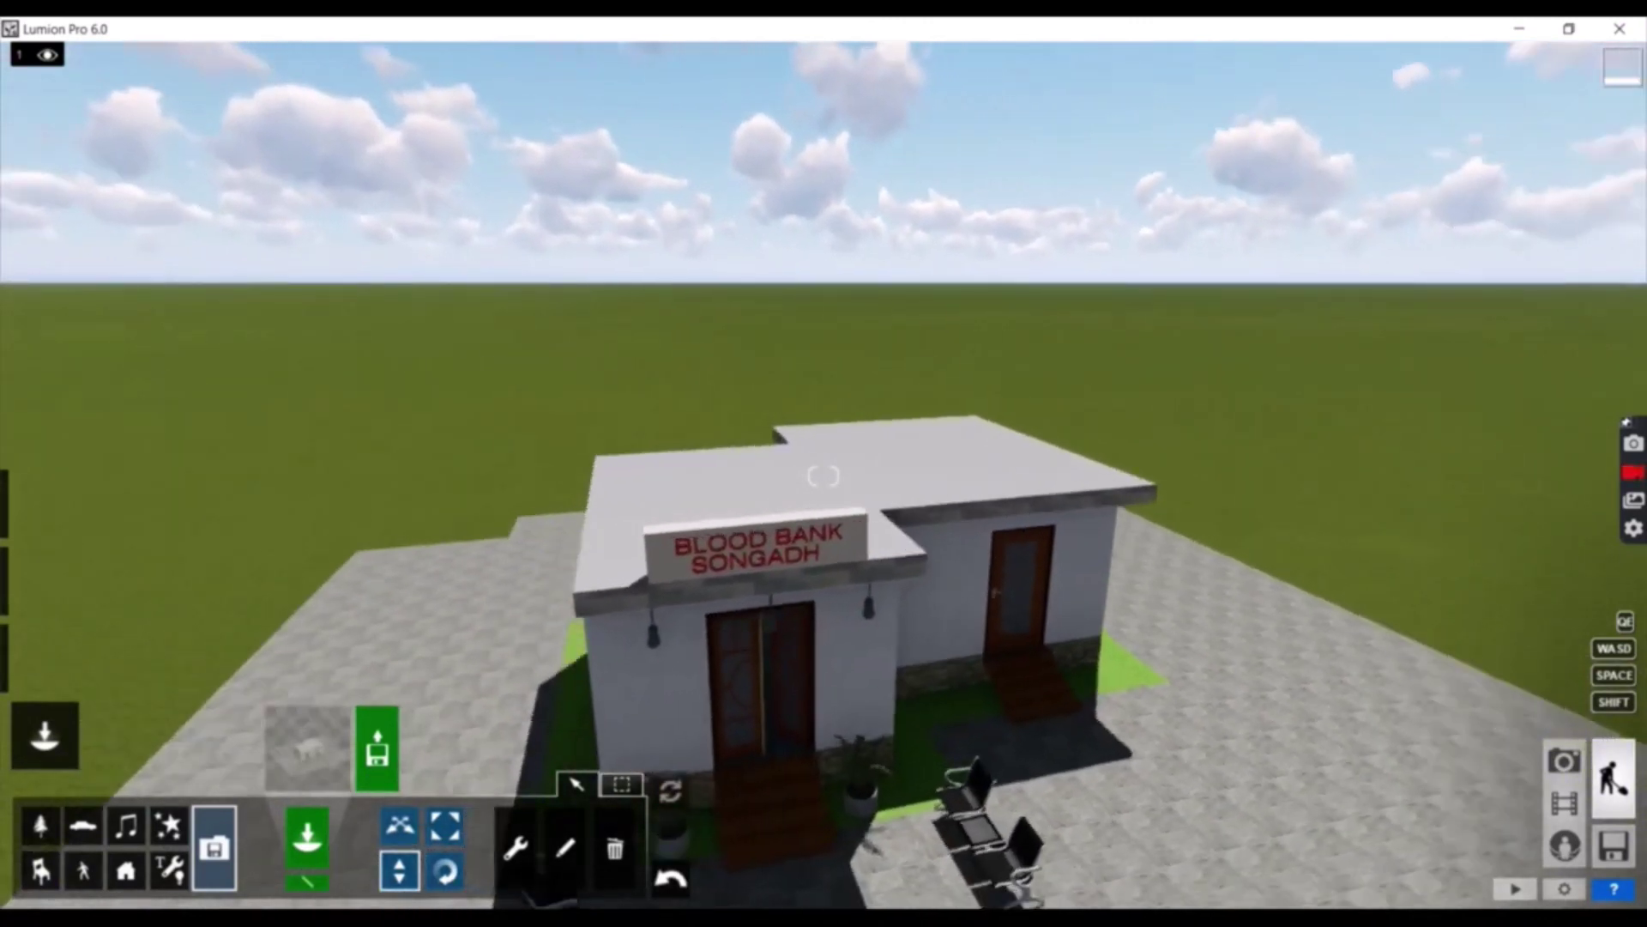
pyautogui.press('a')
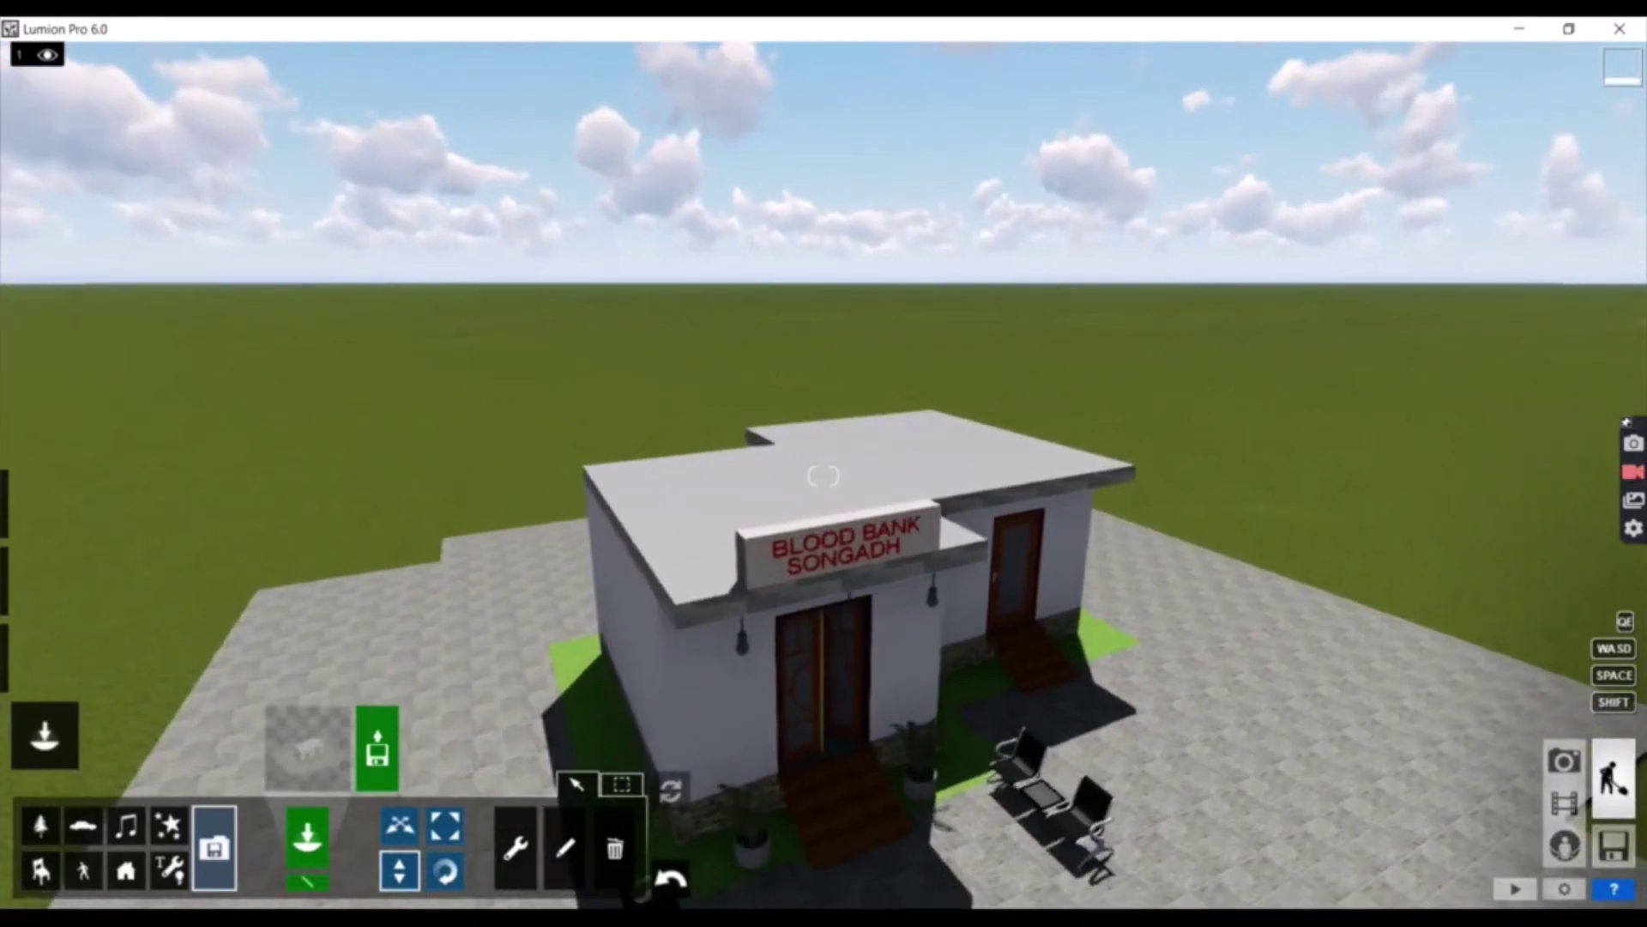
pyautogui.press('a')
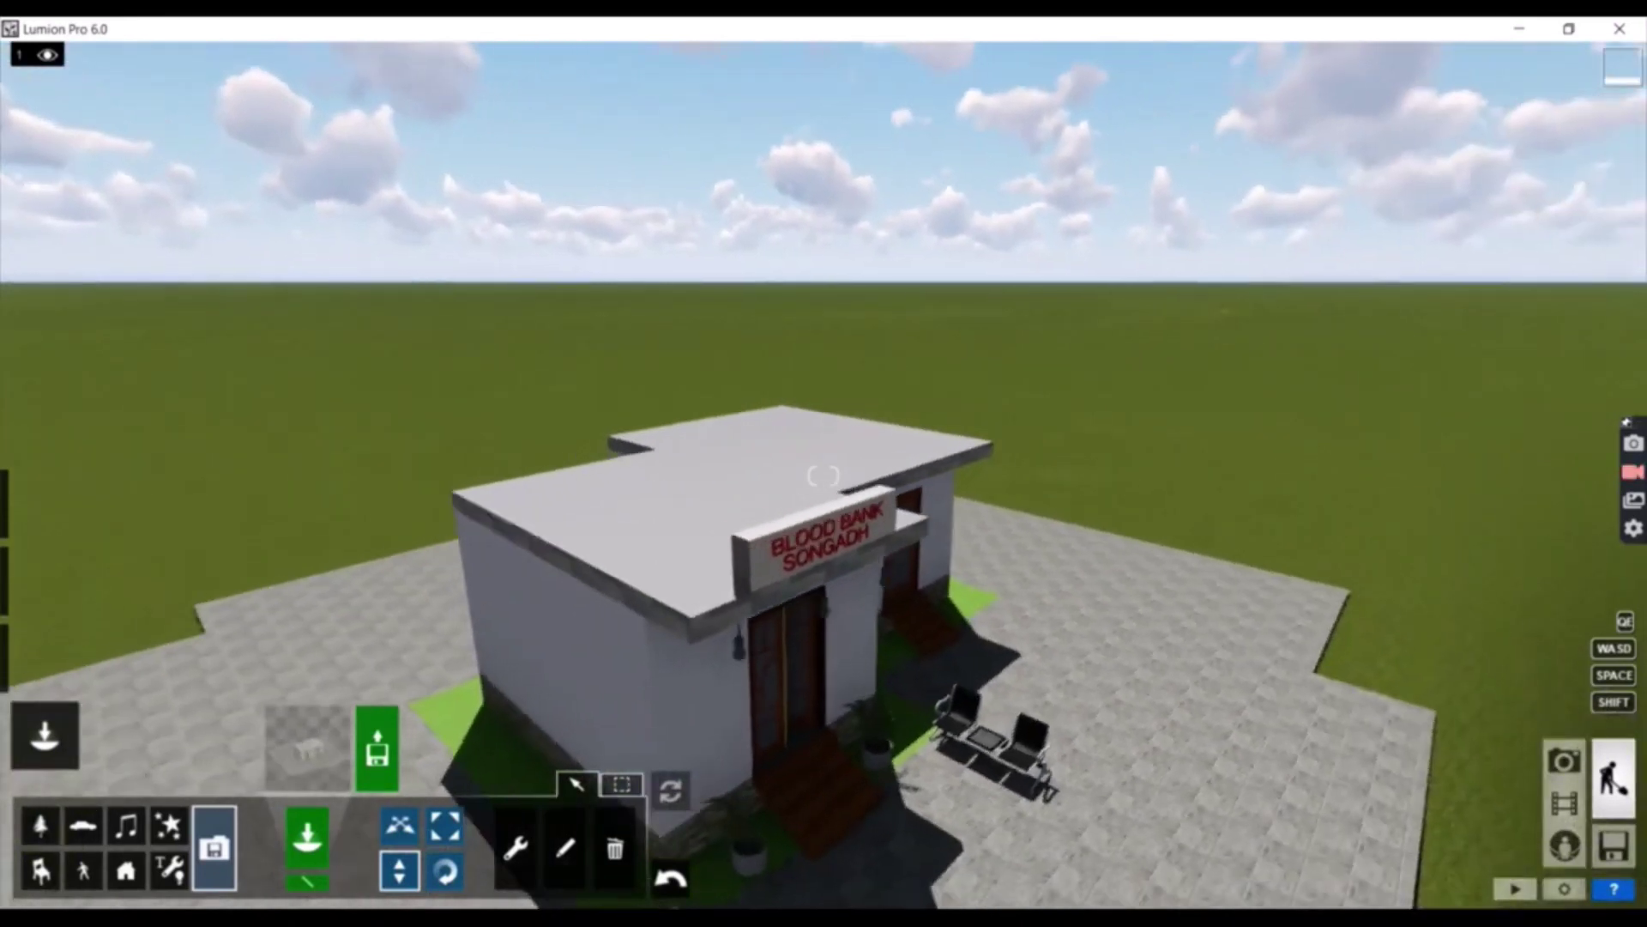
pyautogui.press('a')
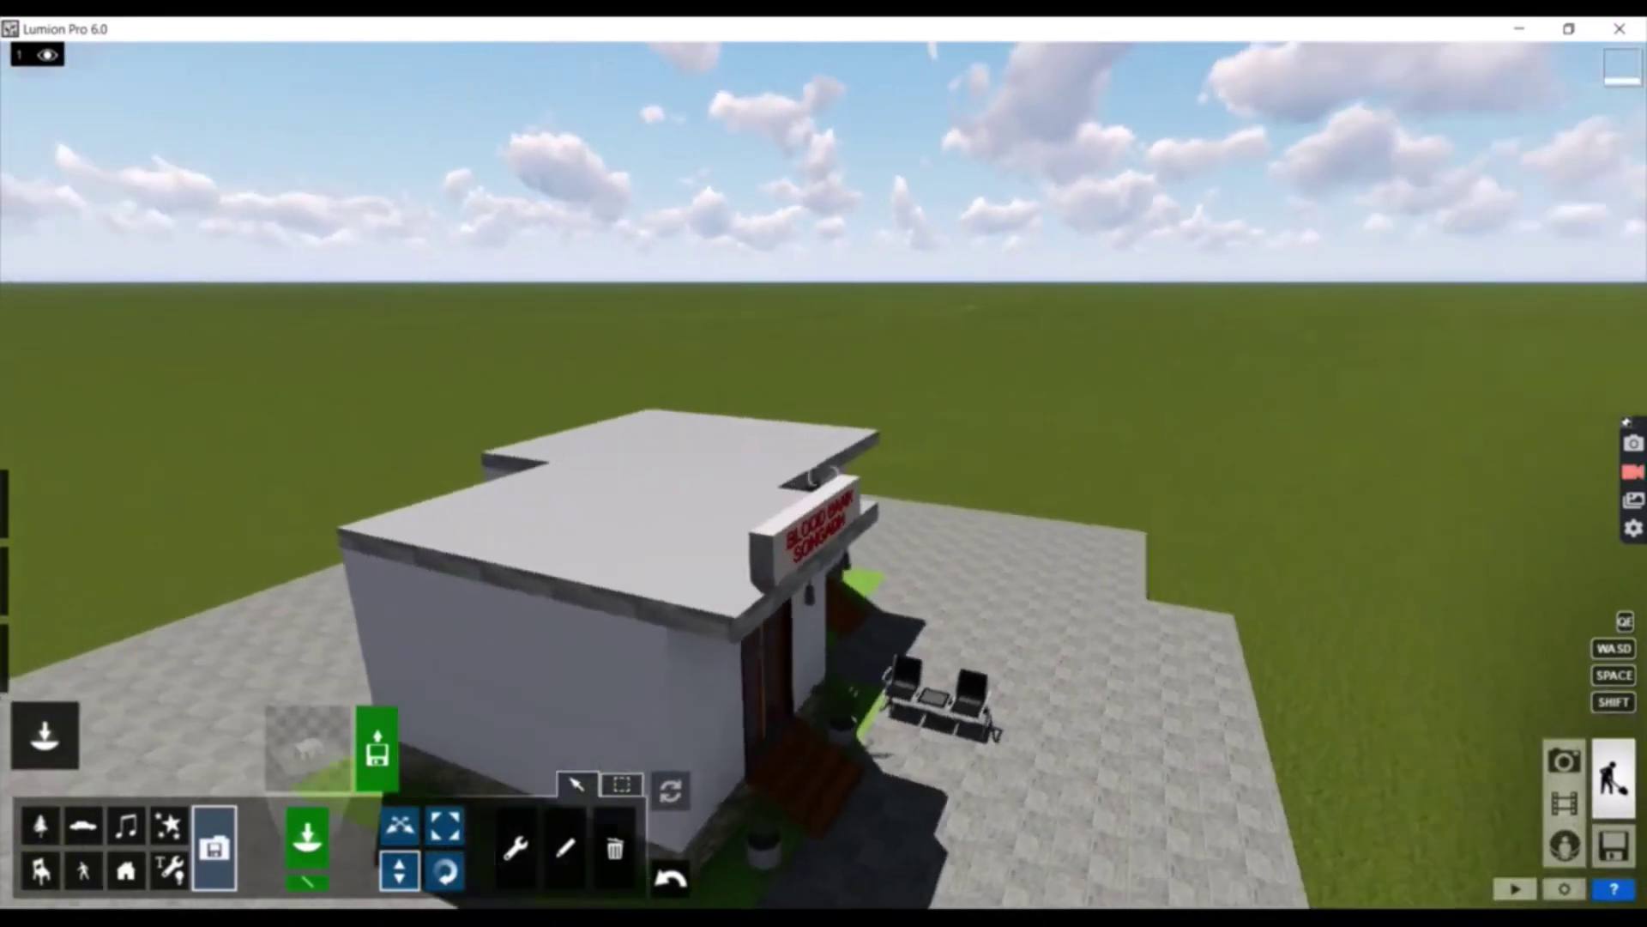
pyautogui.press('a')
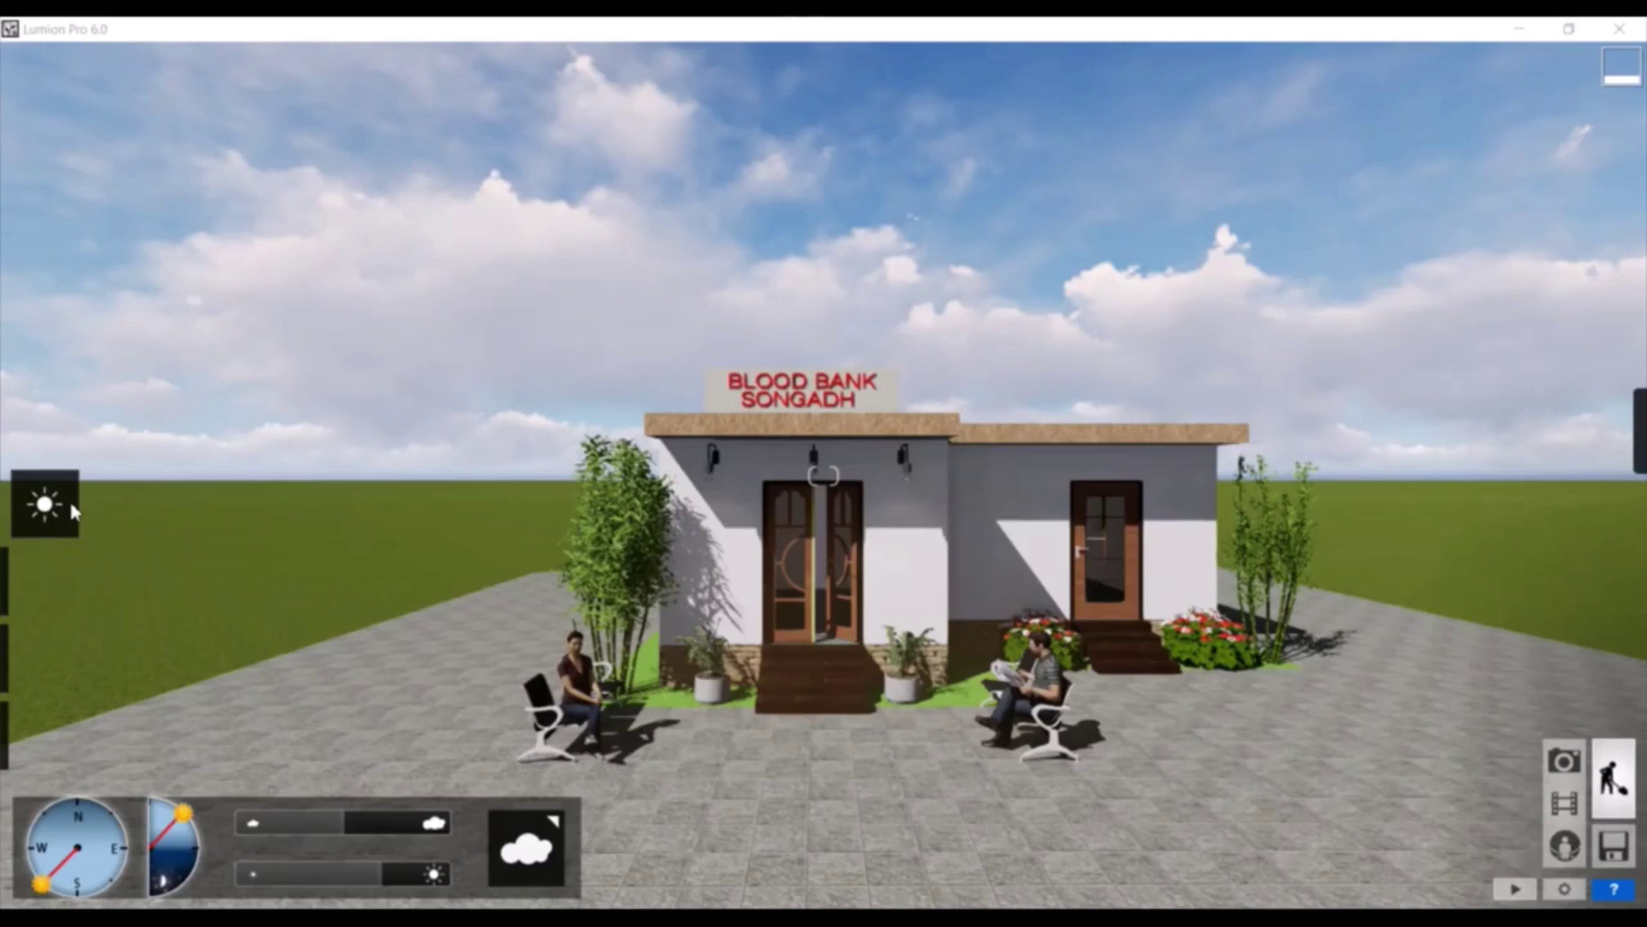
# Step: Save the furnished blood bank scene under its existing name and return to Build mode
pyautogui.moveTo(72, 514)
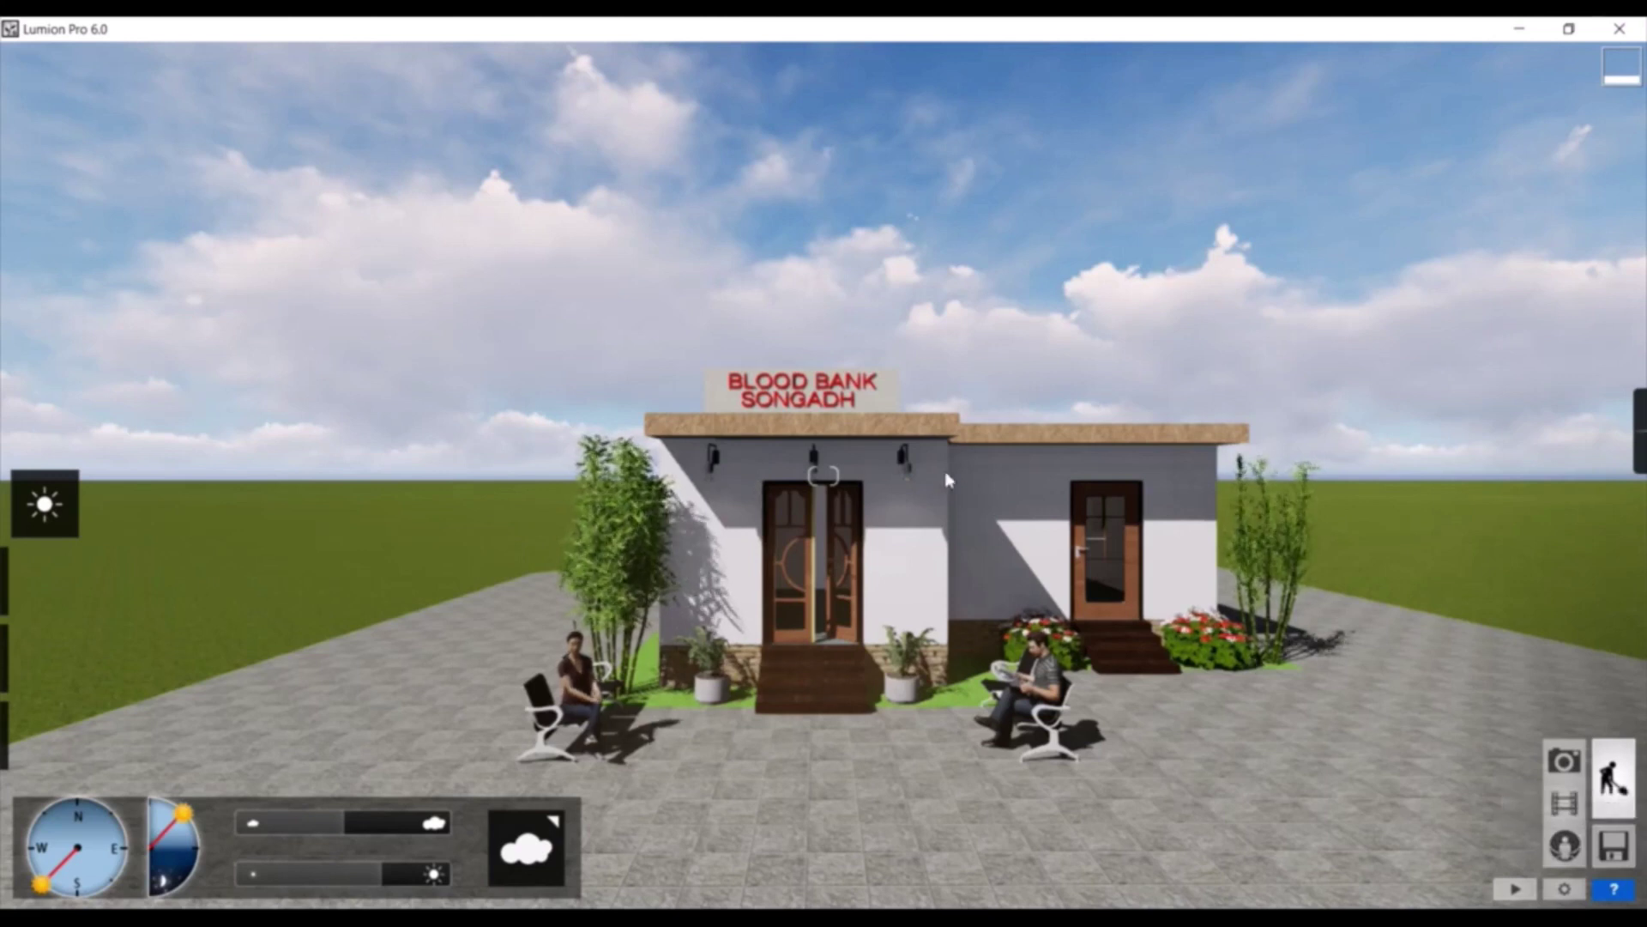
pyautogui.click(1628, 862)
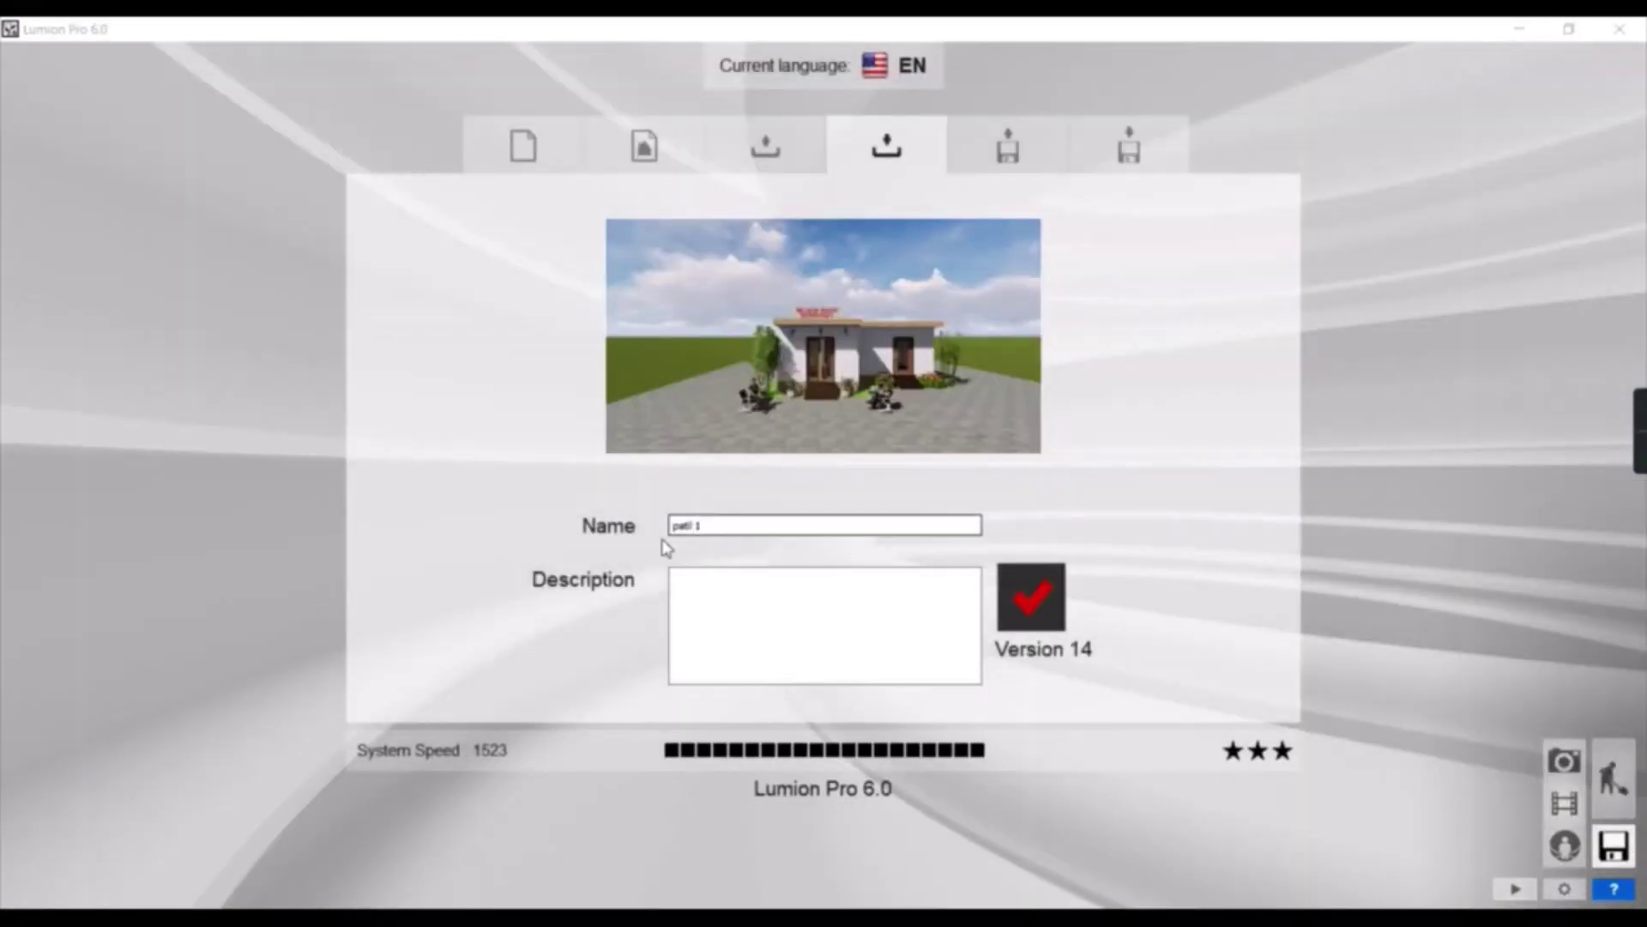
pyautogui.click(1052, 611)
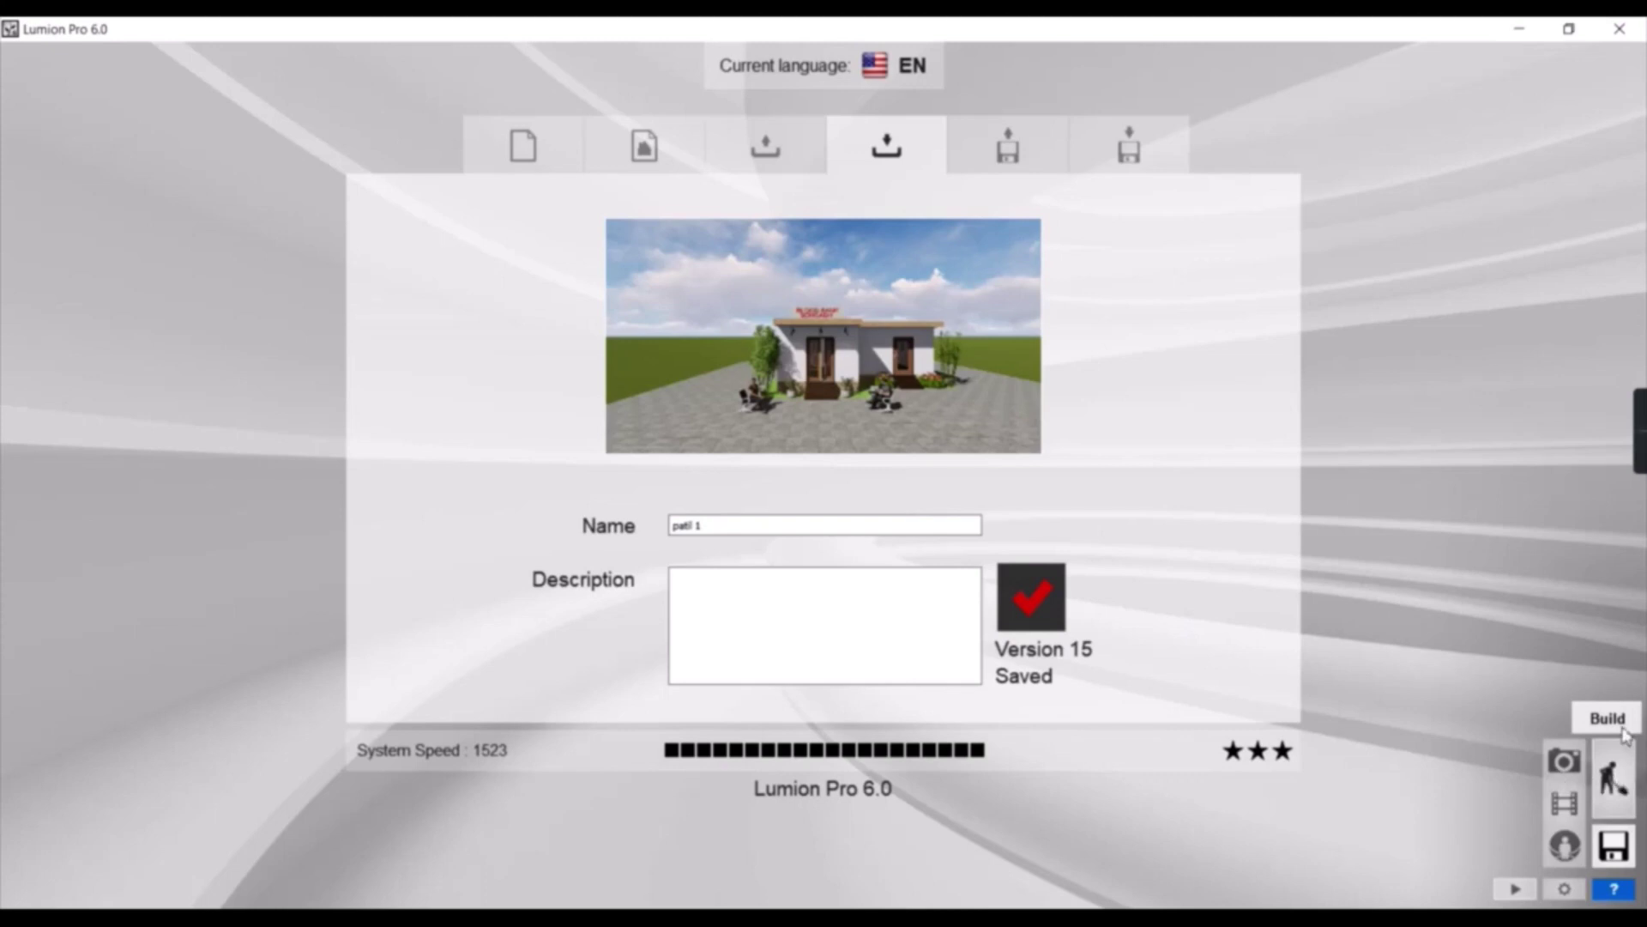
pyautogui.click(1615, 776)
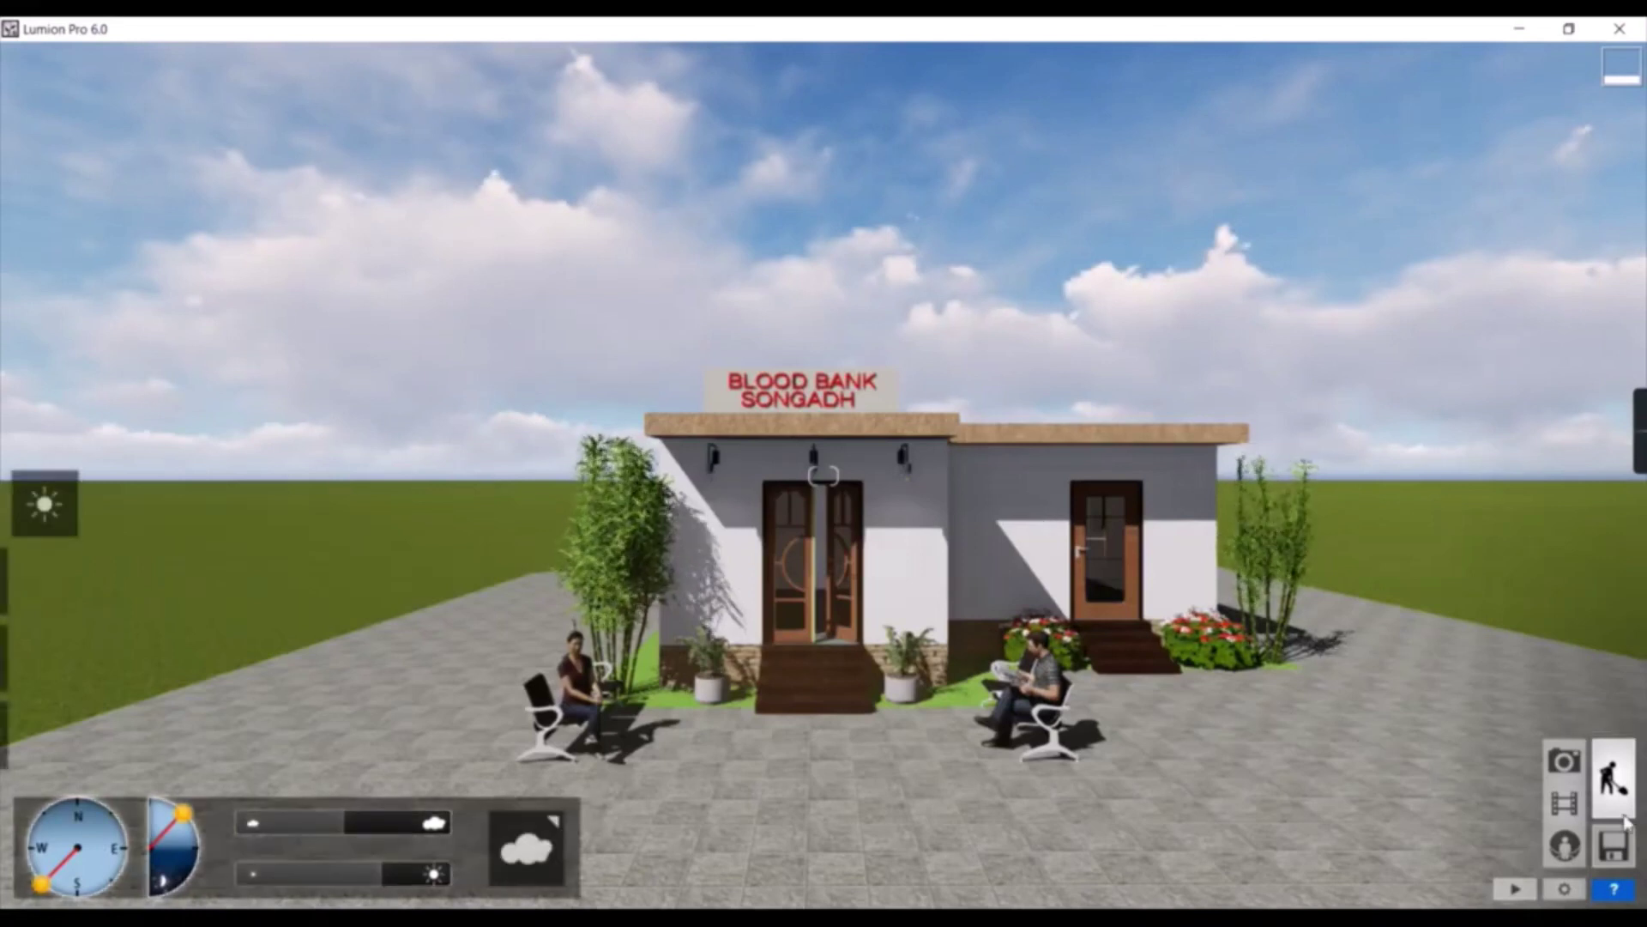
# Step: Preview the blood bank scene in full view without the editing controls and return to the editor
pyautogui.click(1514, 890)
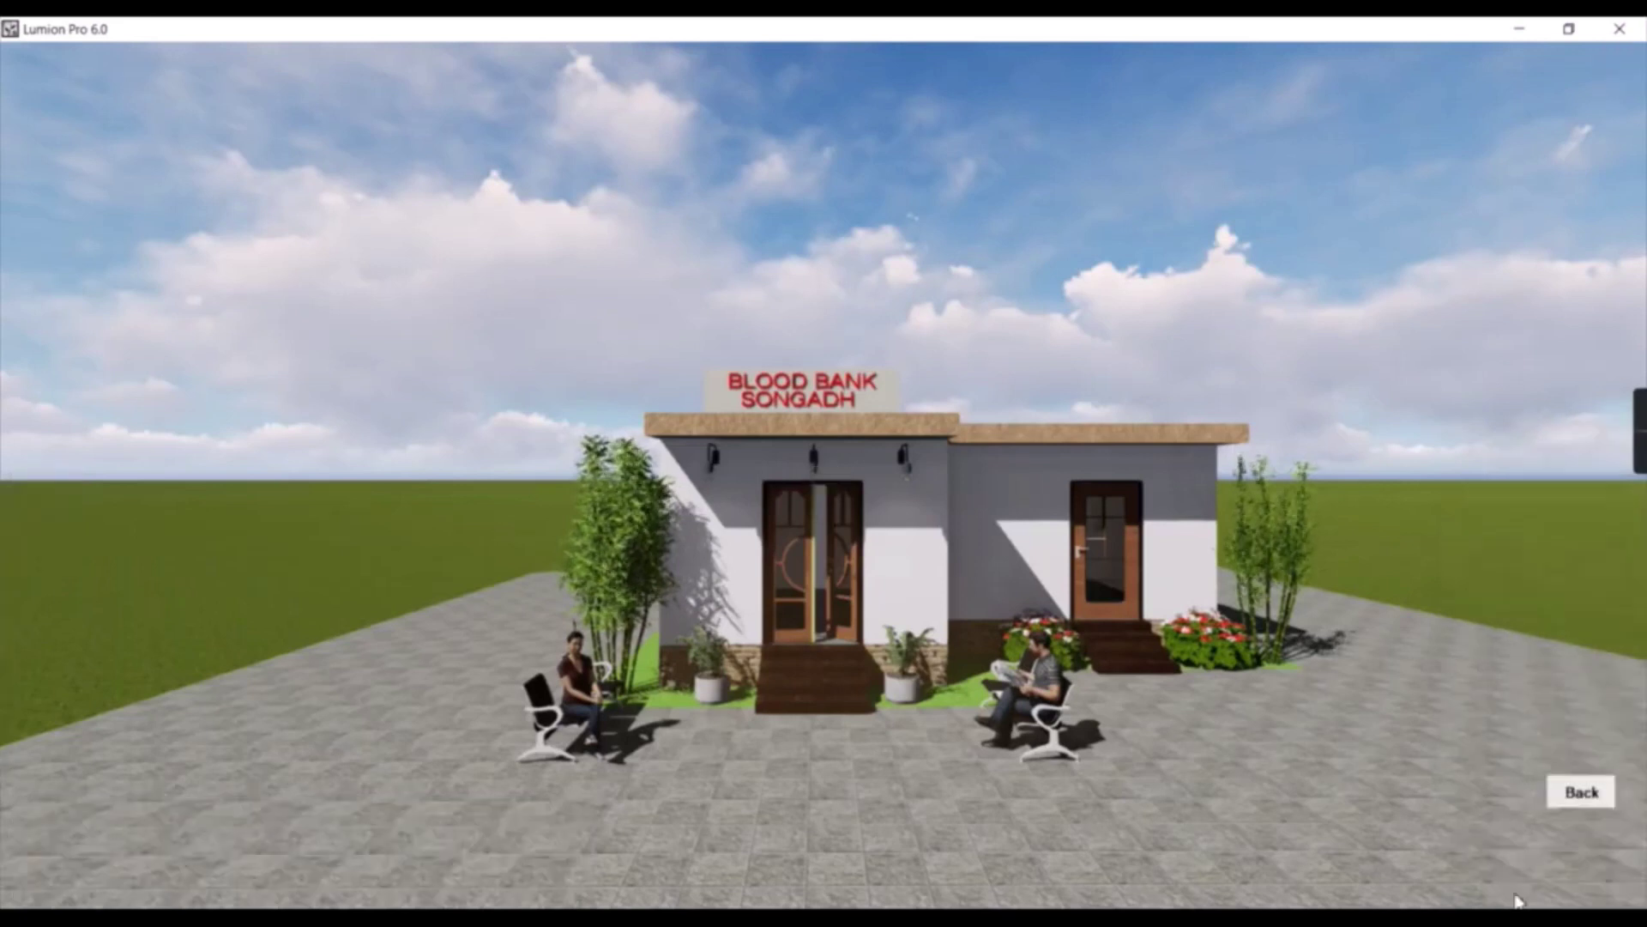
pyautogui.moveTo(1594, 850)
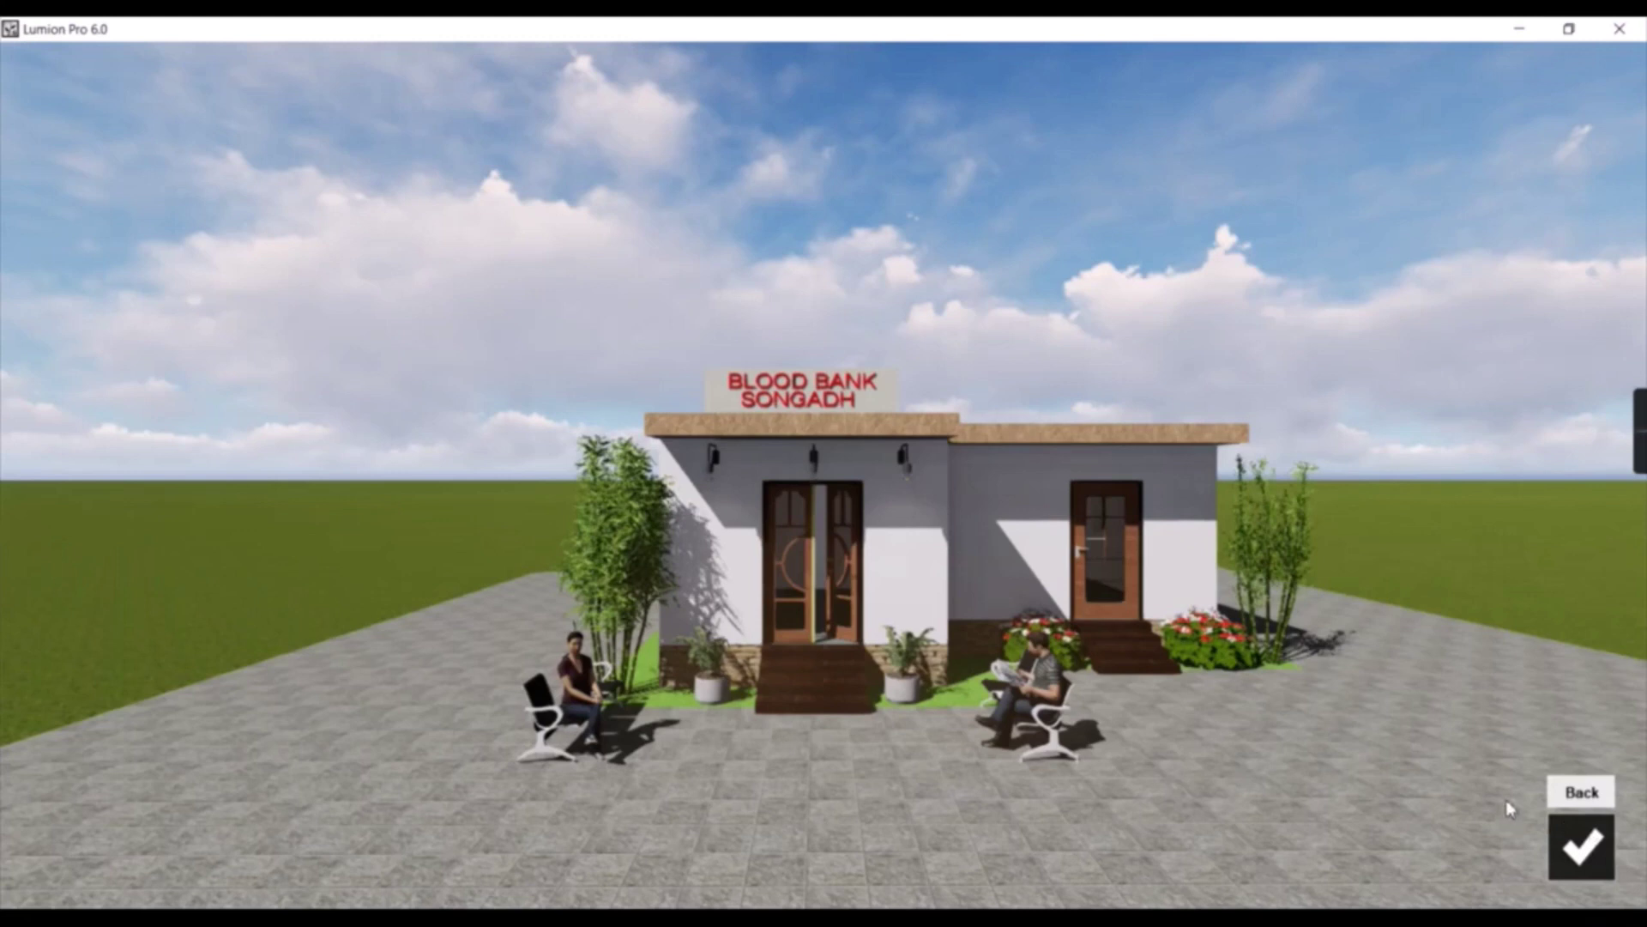
pyautogui.press('Escape')
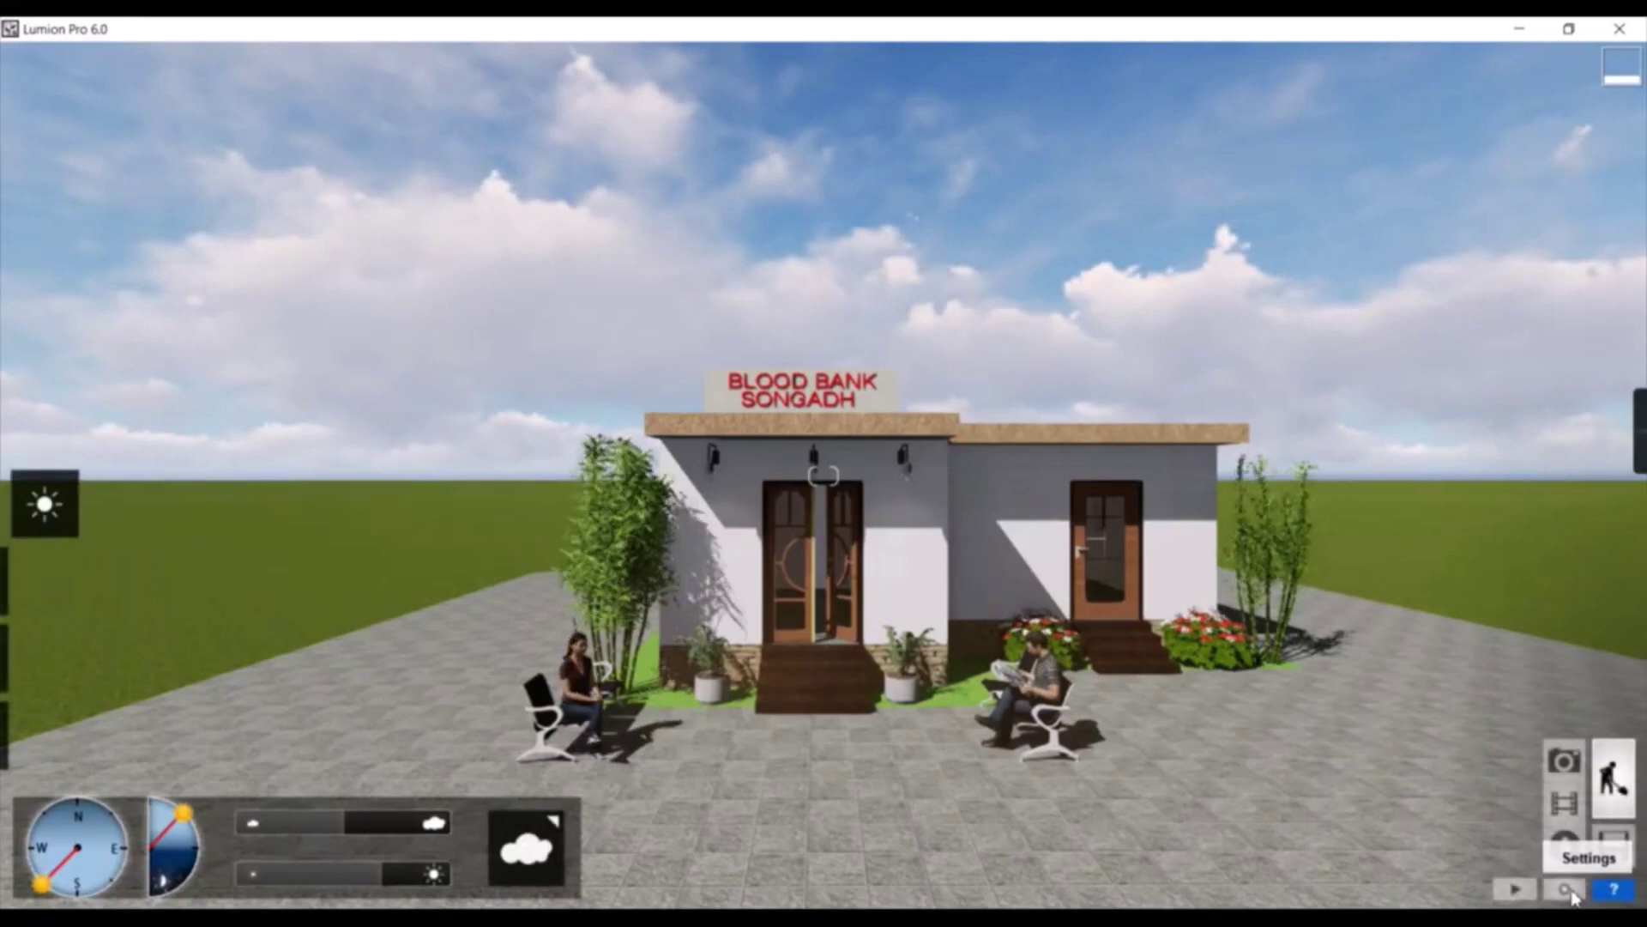
# Step: Try the high quality trees and grass and tablet input options in the program settings, turning both back off
pyautogui.click(1568, 892)
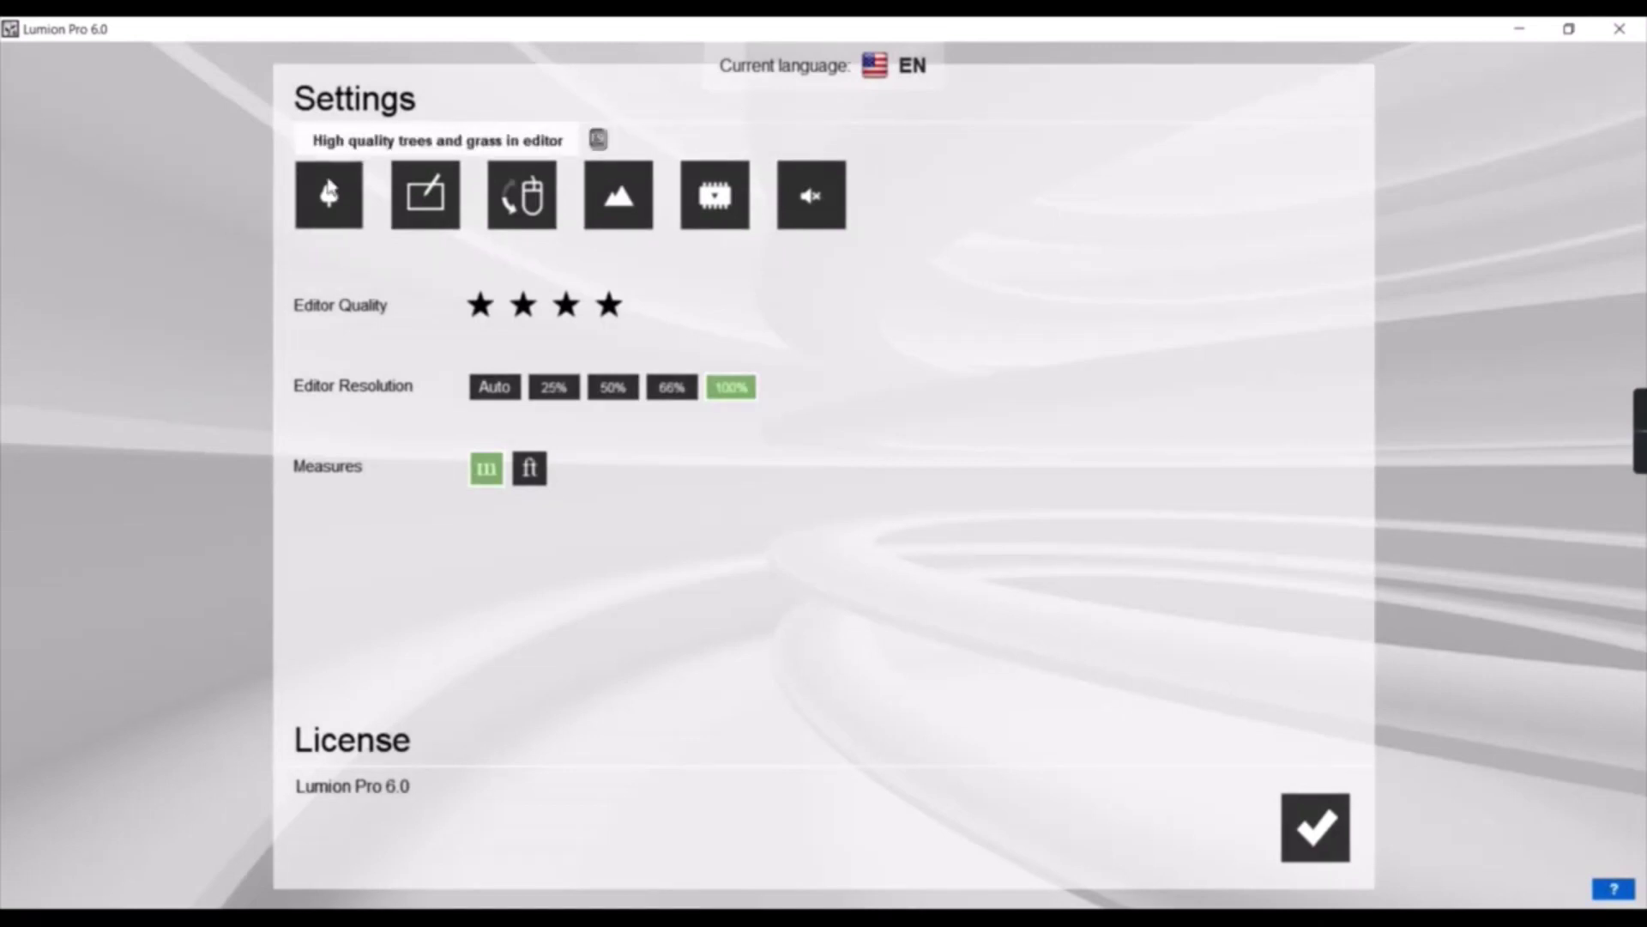
pyautogui.click(330, 190)
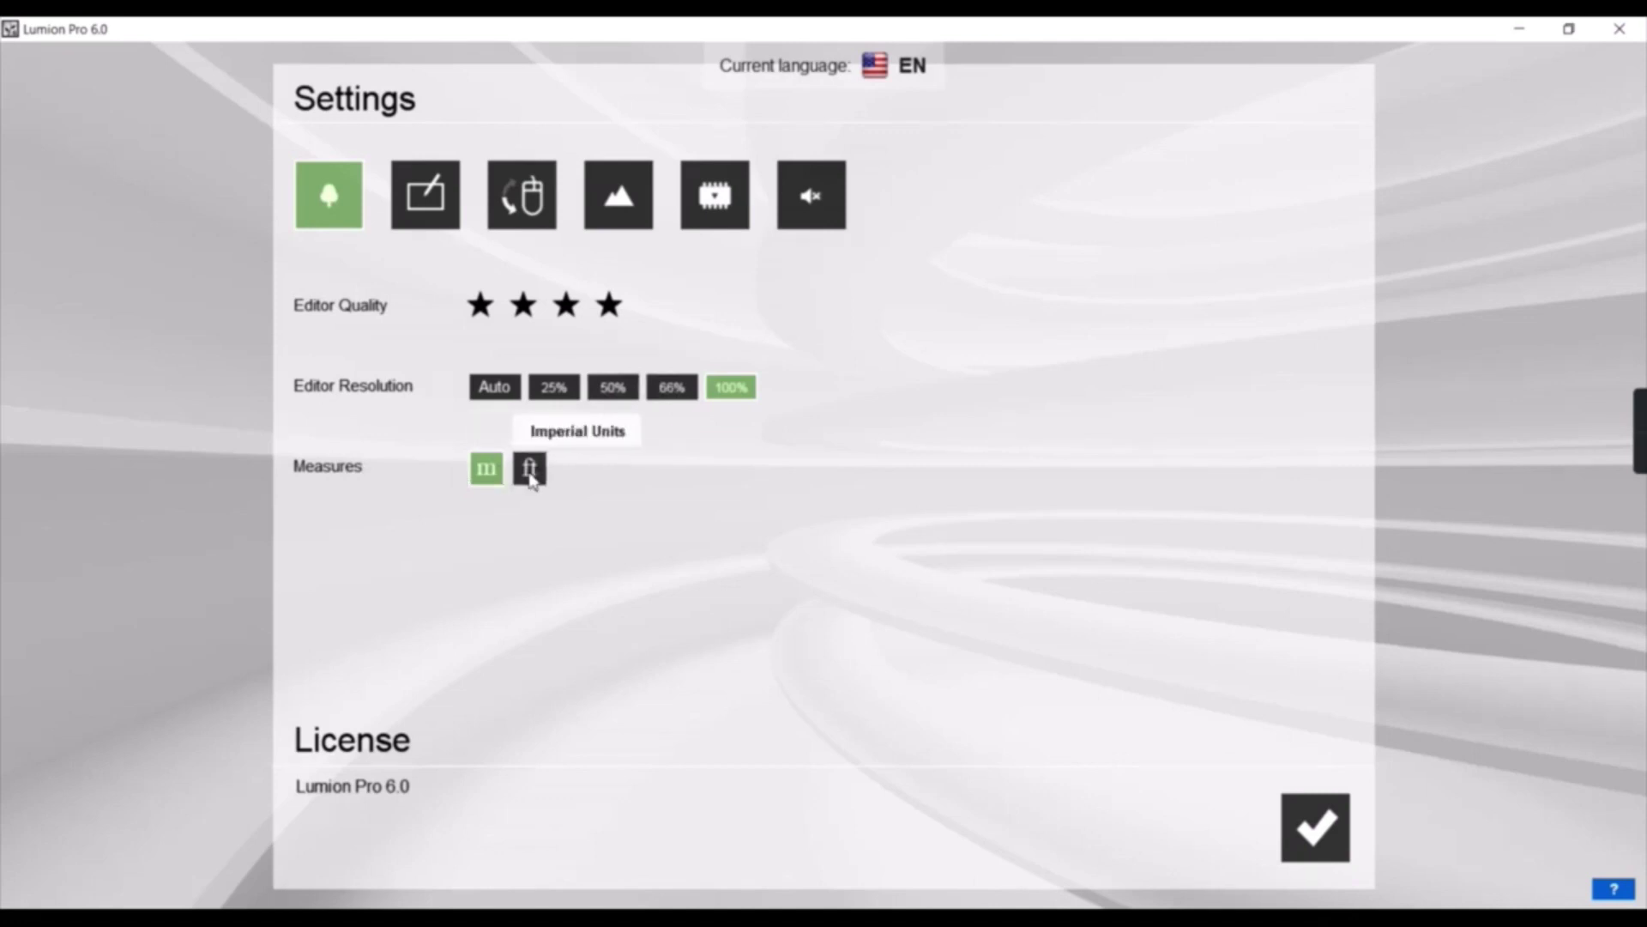
pyautogui.click(419, 219)
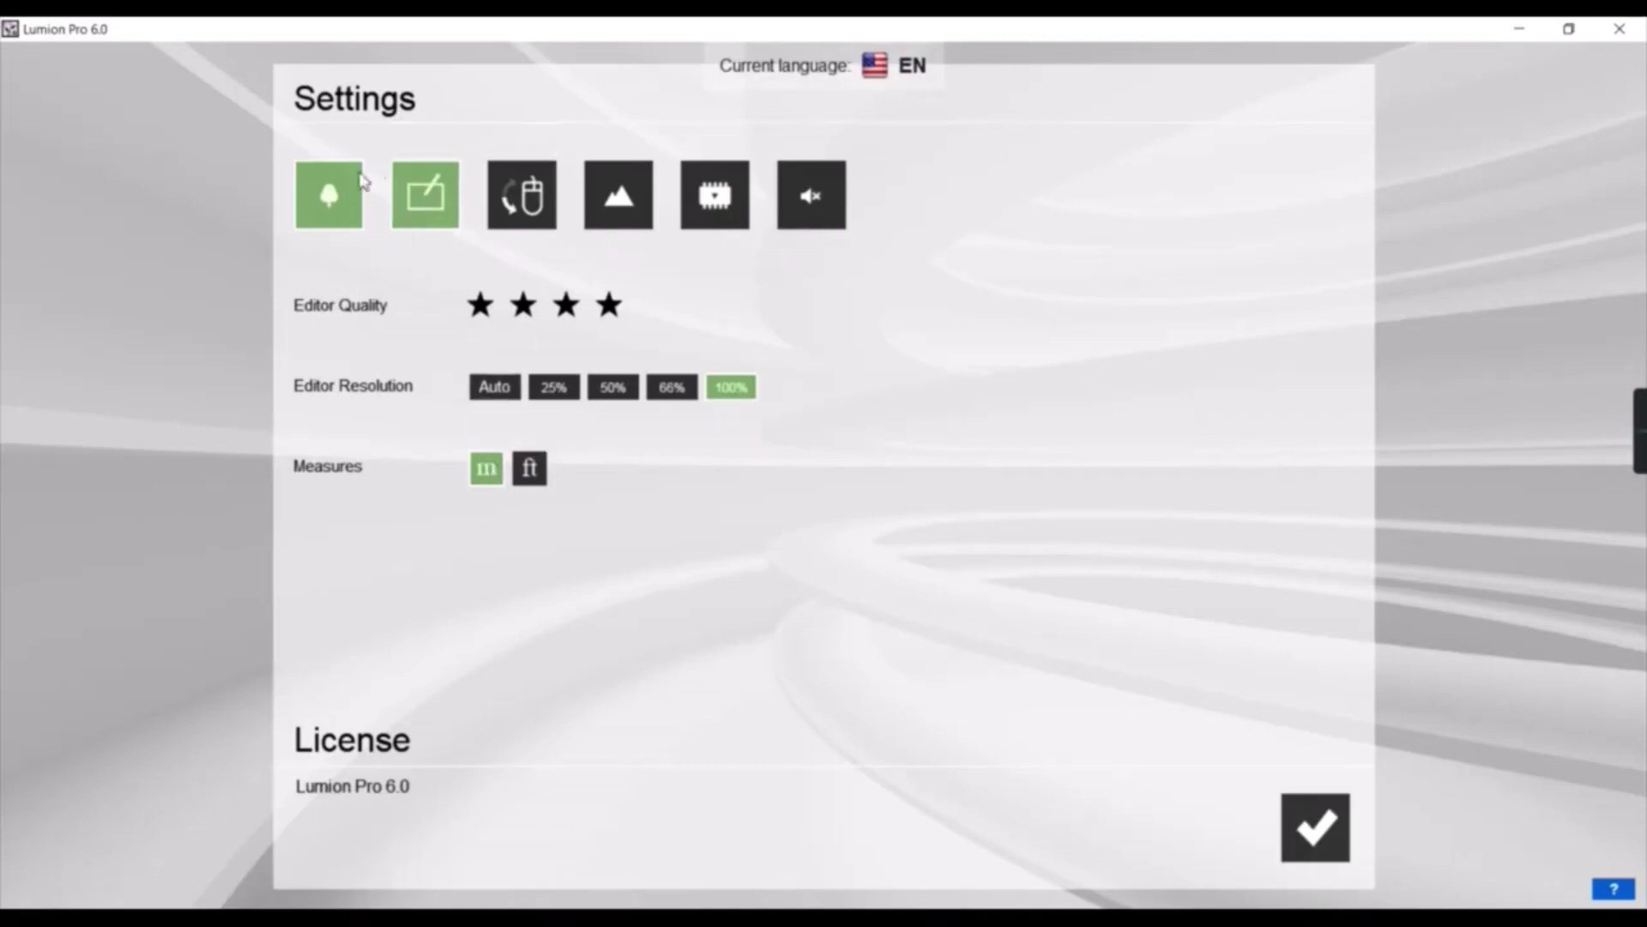
pyautogui.click(349, 199)
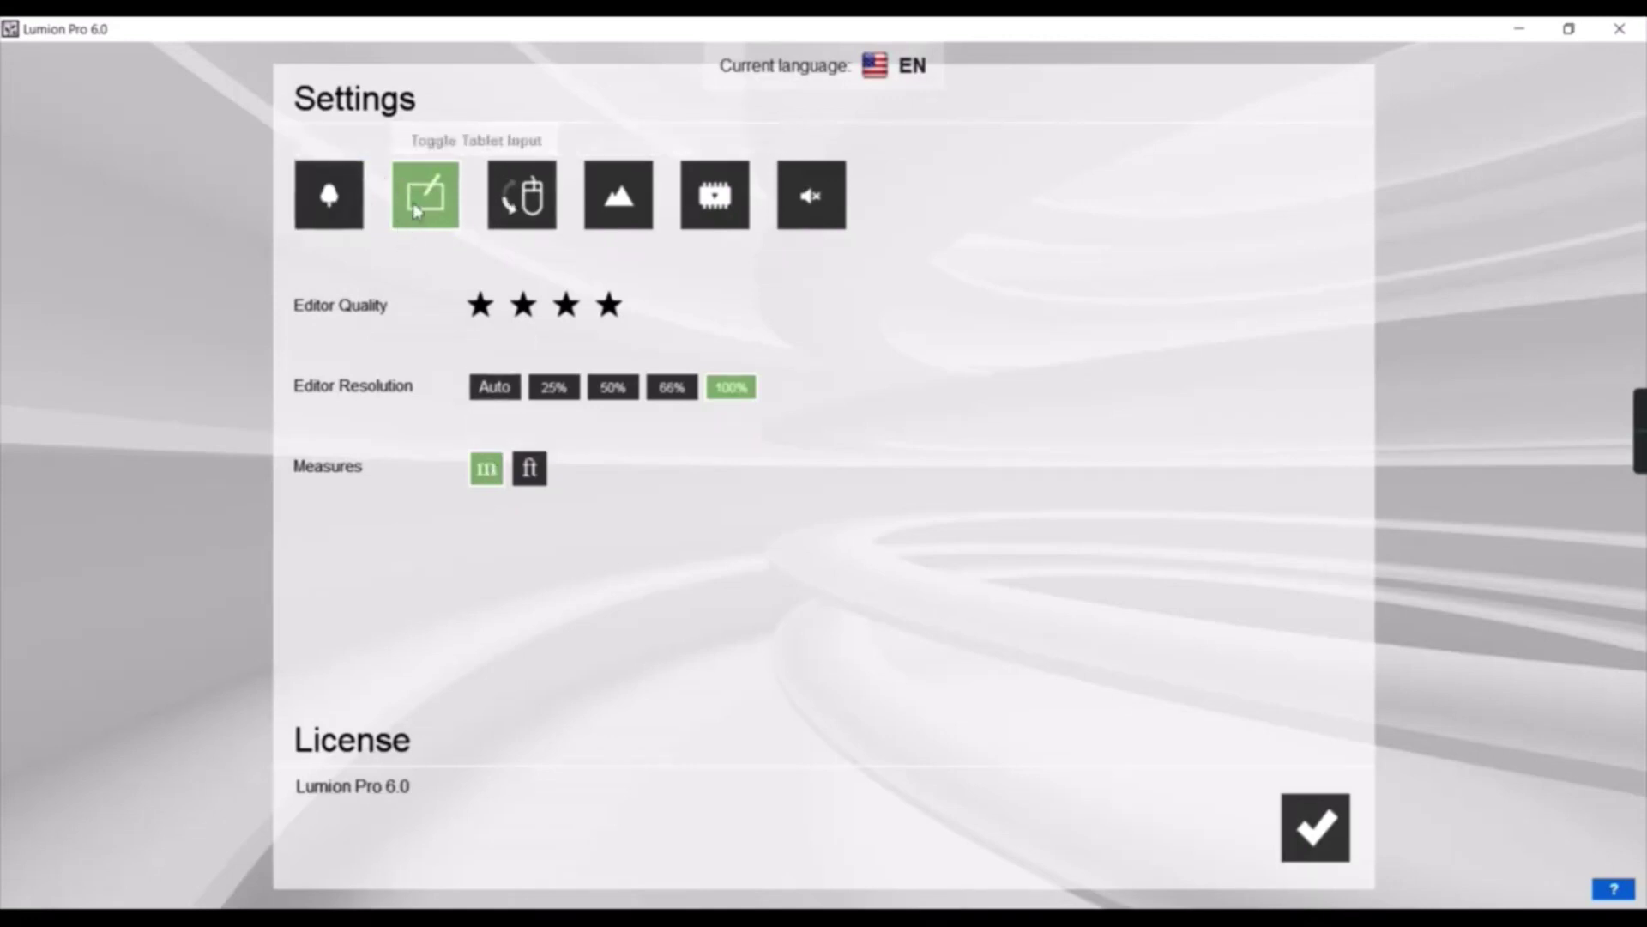
pyautogui.click(442, 209)
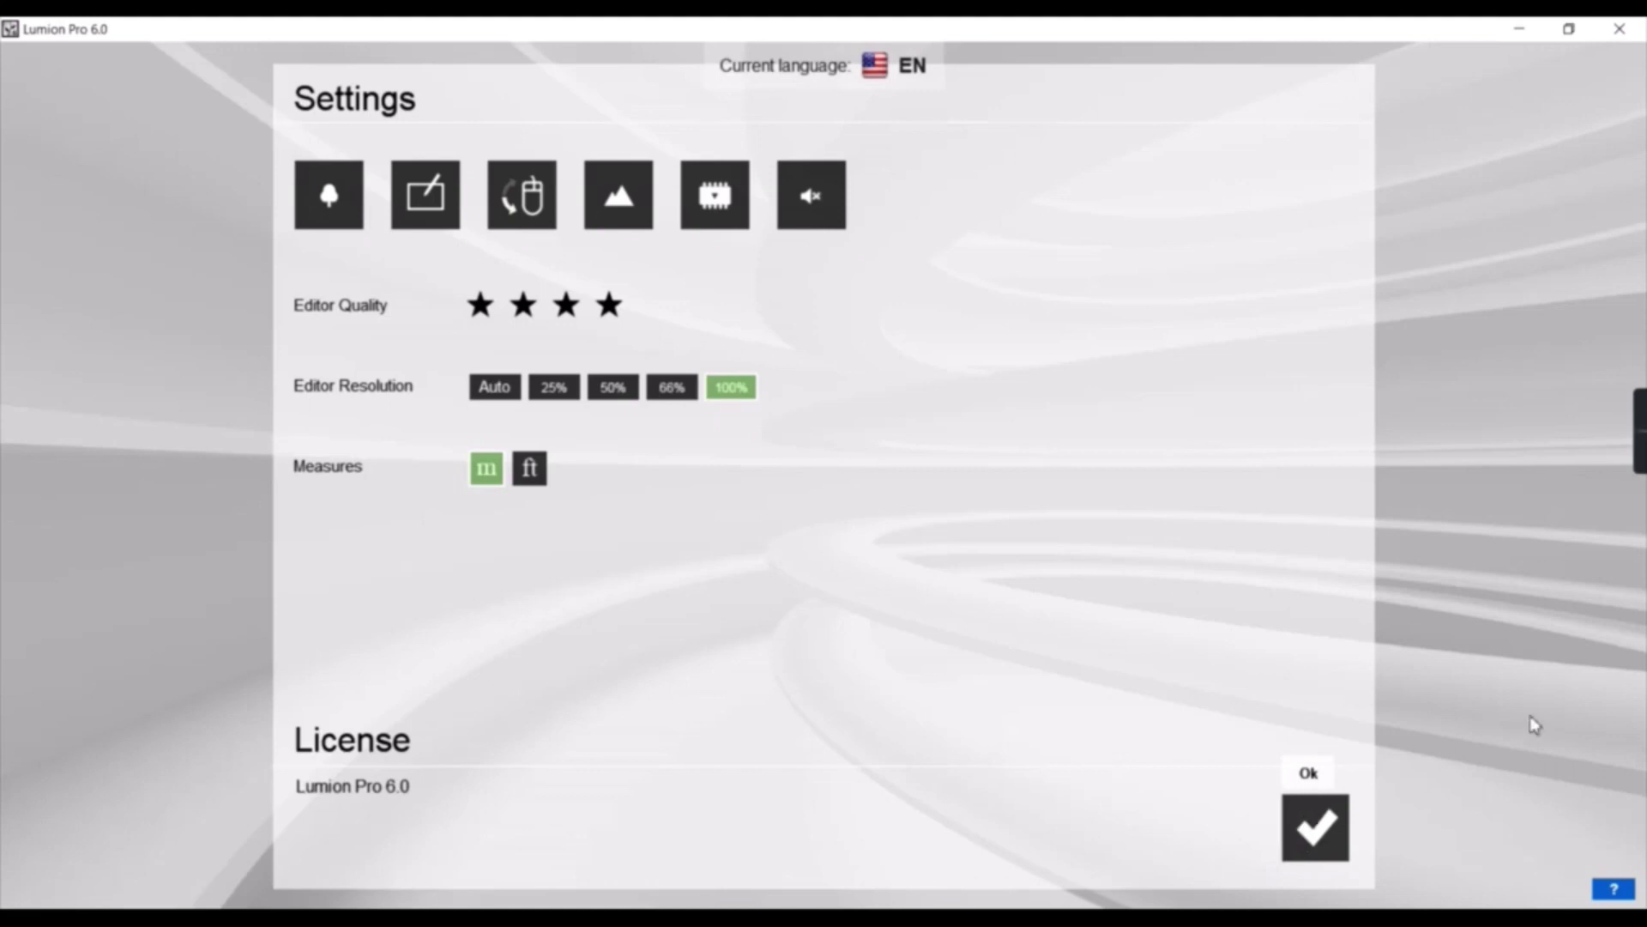
# Step: Show the Build mode help hints and read the camera navigation and interface explanations
pyautogui.click(1613, 889)
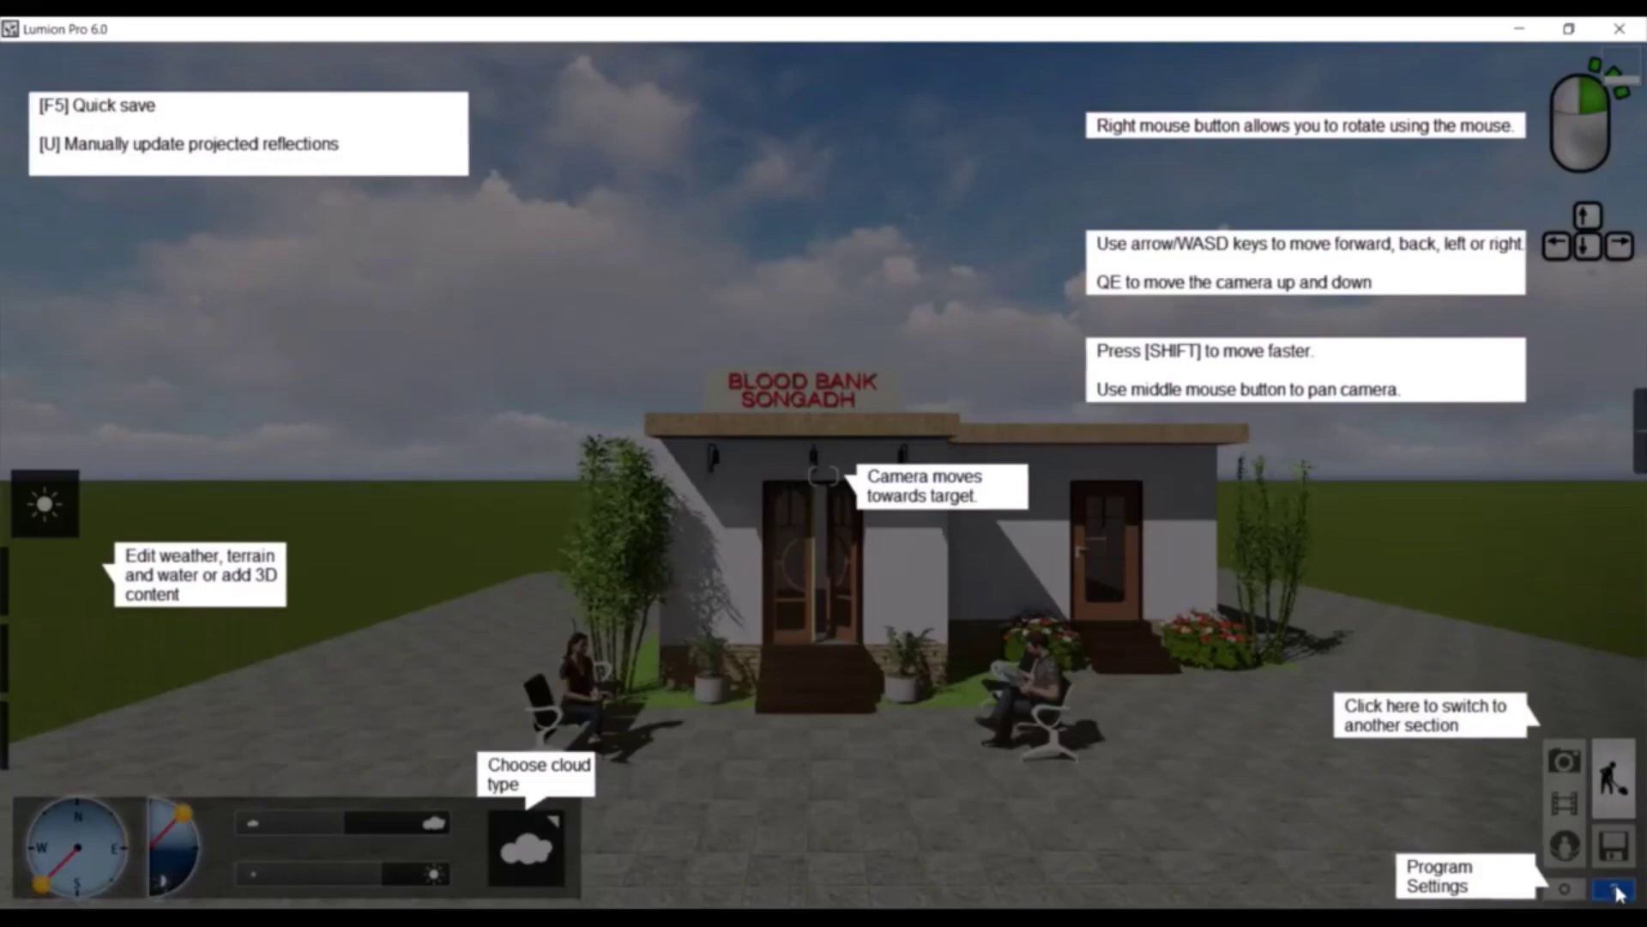
pyautogui.click(1618, 890)
pyautogui.click(1624, 893)
pyautogui.click(1172, 736)
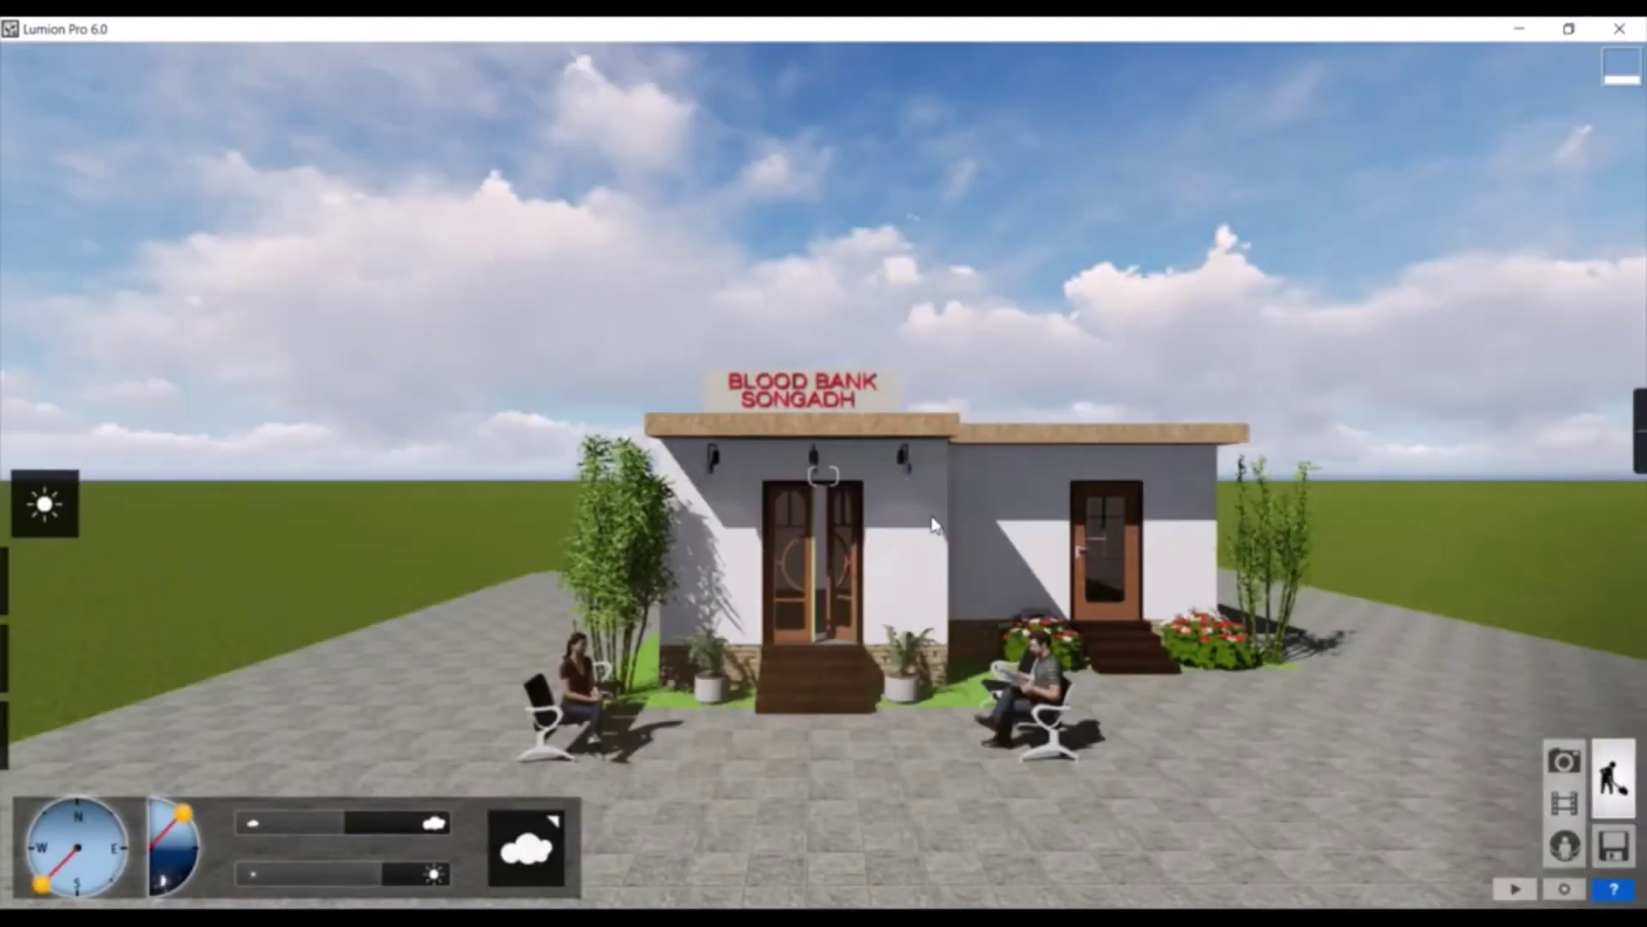
# Step: Try rotating the camera, moving it back and changing its height in front of the blood bank while consulting the help hints
pyautogui.moveTo(1294, 538)
pyautogui.mouseDown(button='right')
pyautogui.moveTo(1216, 536)
pyautogui.moveTo(1289, 538)
pyautogui.moveTo(1271, 538)
pyautogui.mouseUp(button='right')
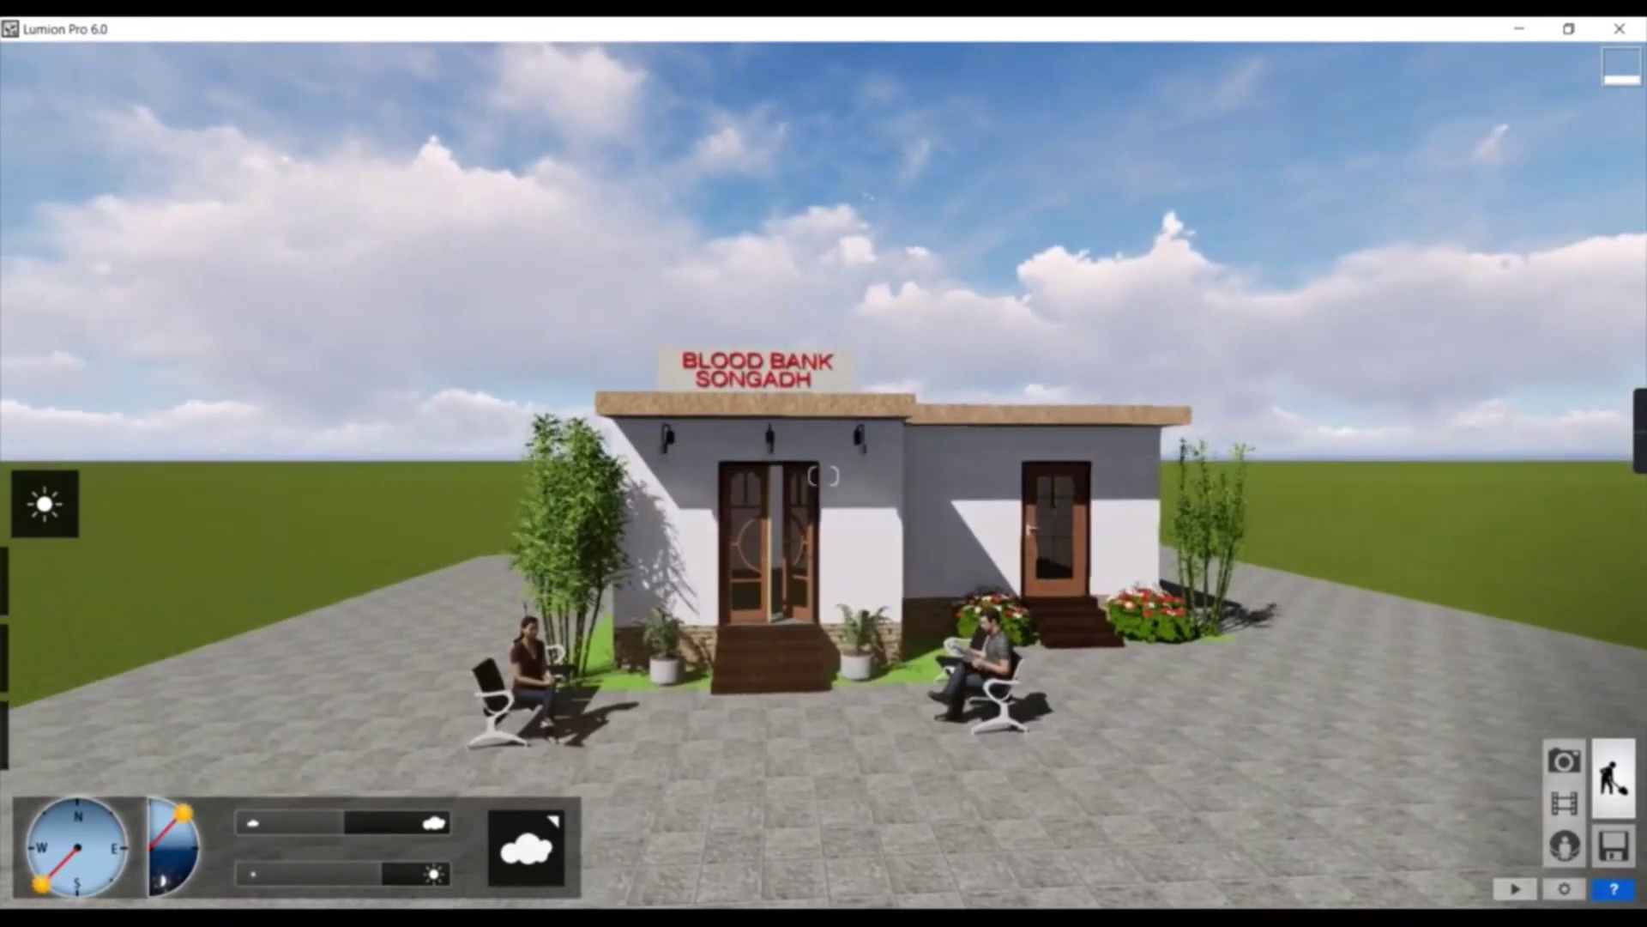
pyautogui.click(1616, 890)
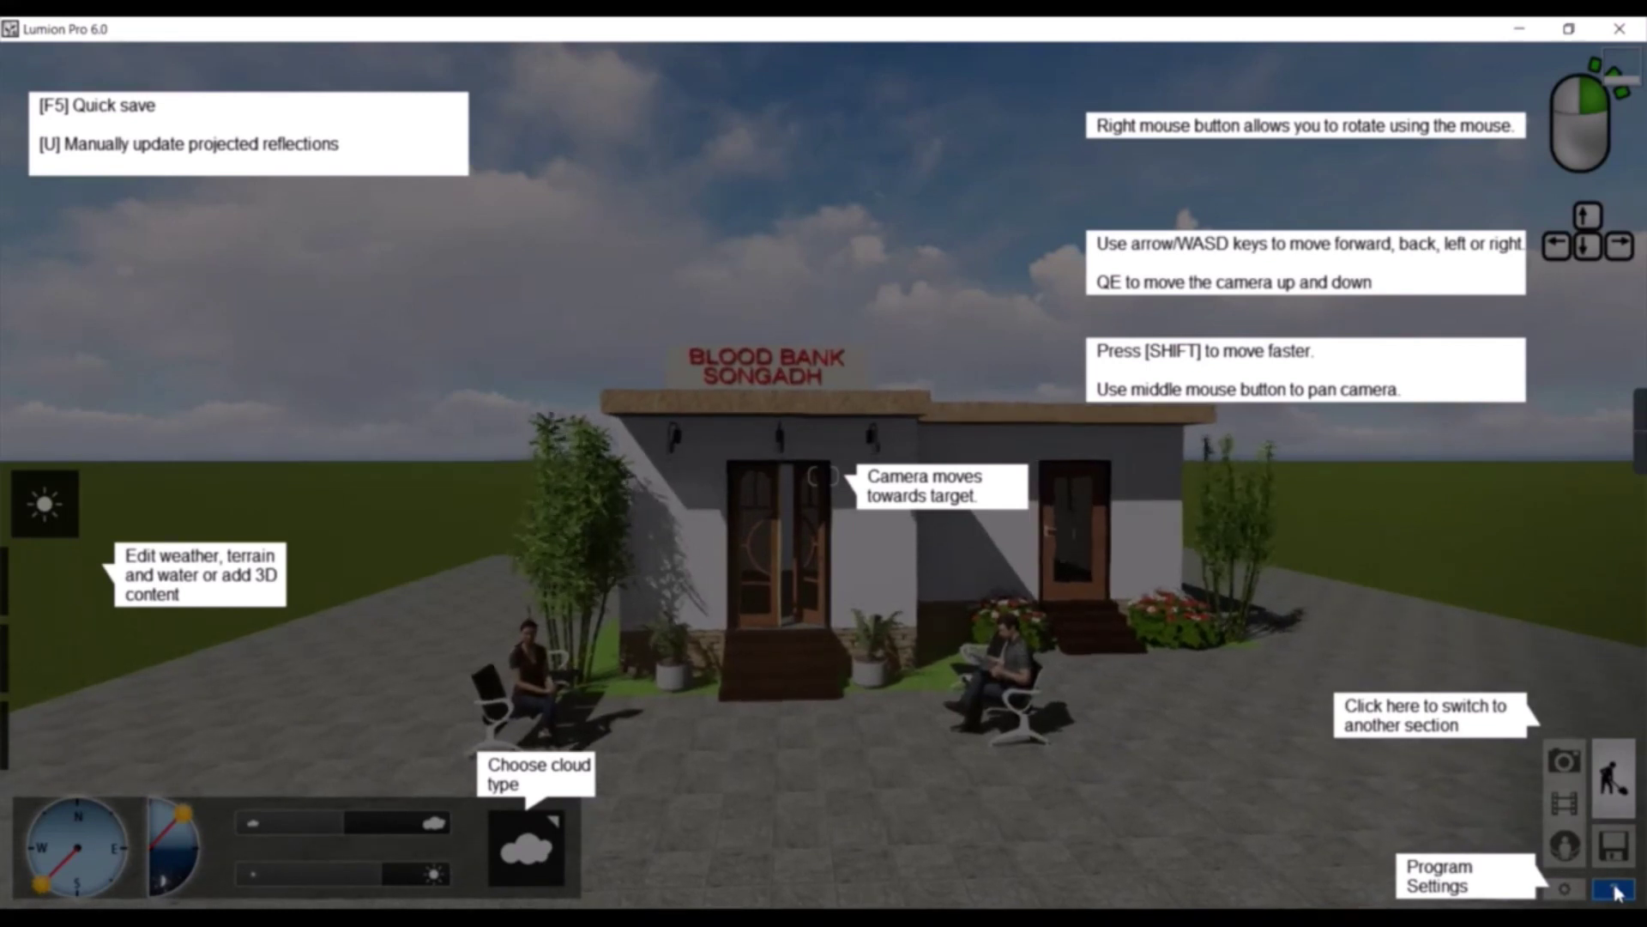
pyautogui.press('s')
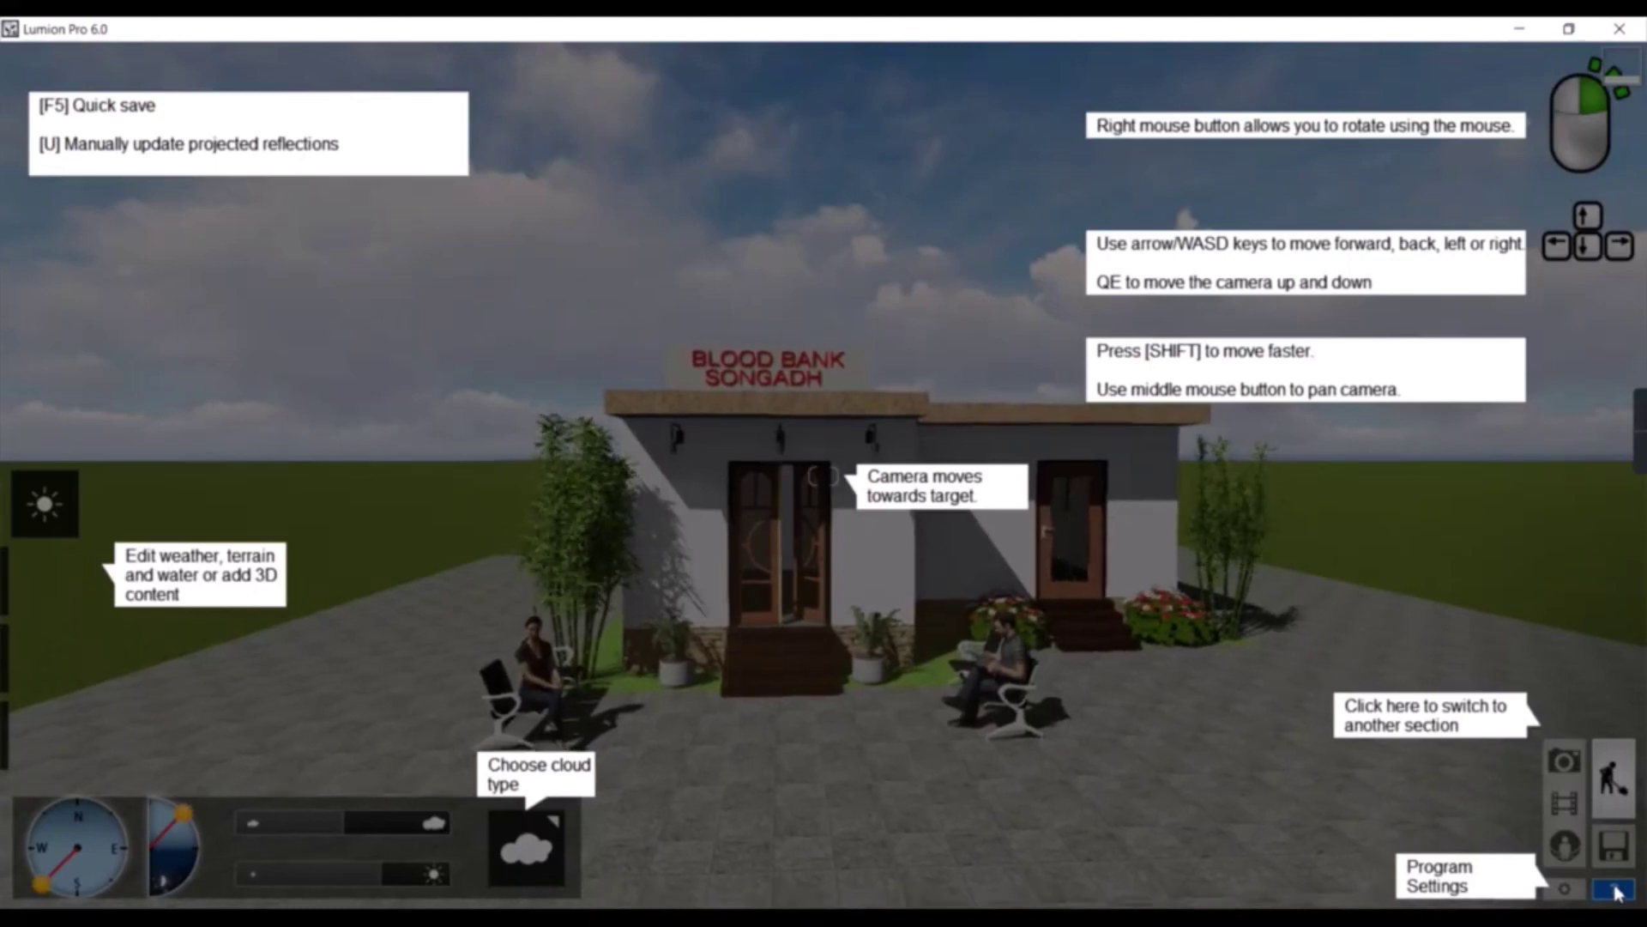
pyautogui.press('q')
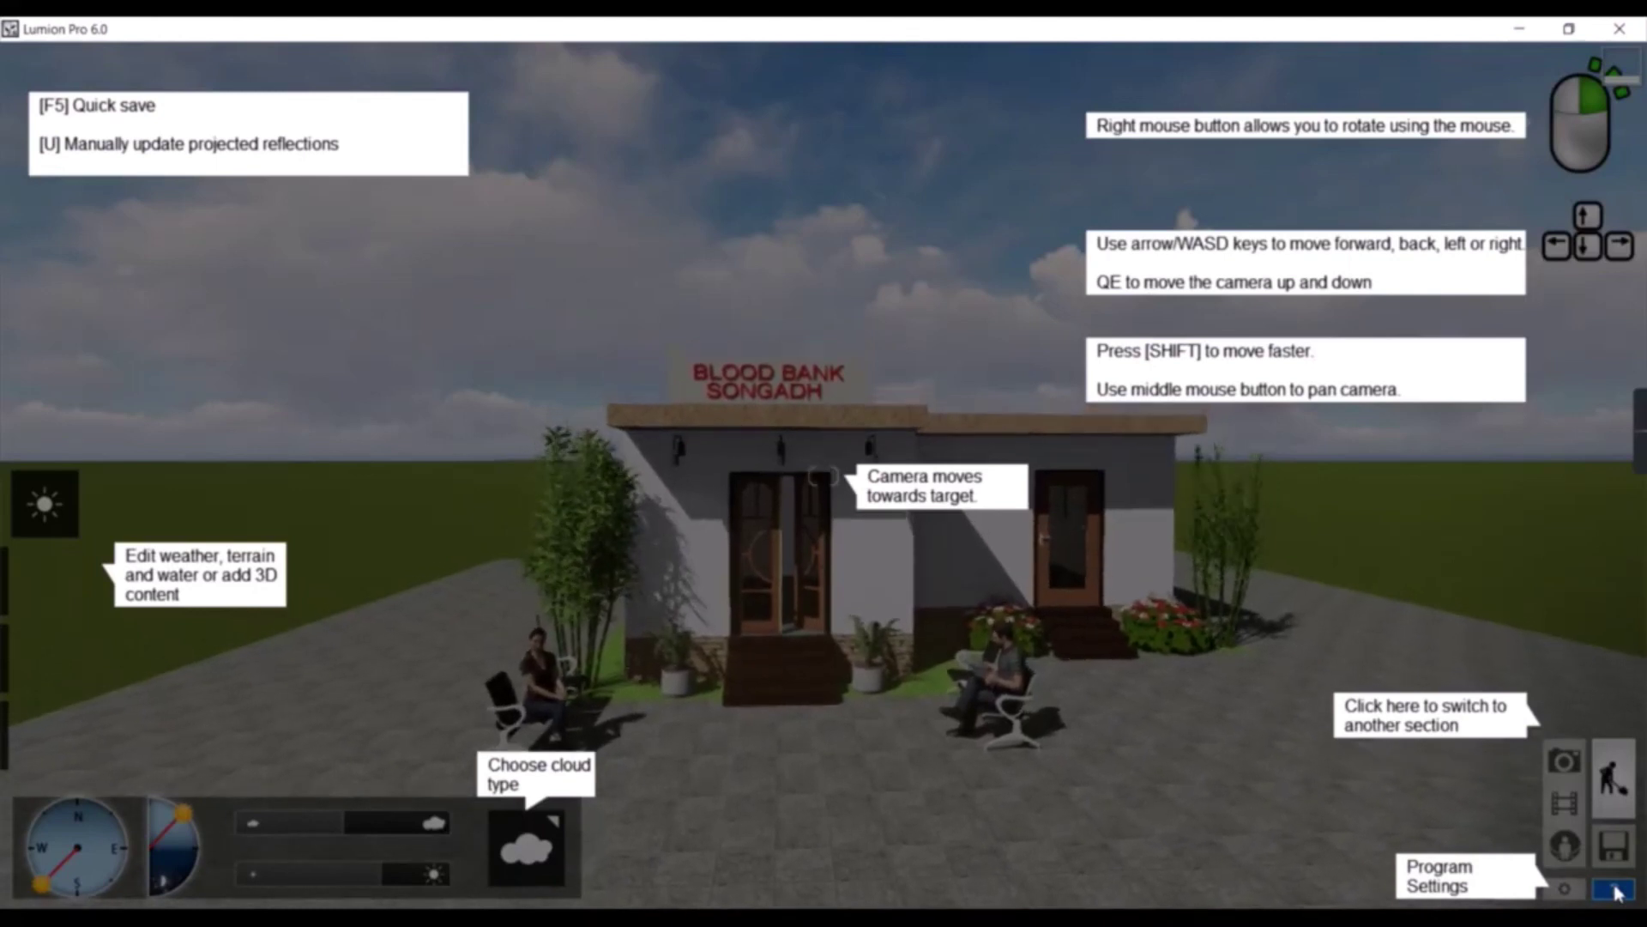
pyautogui.press('e')
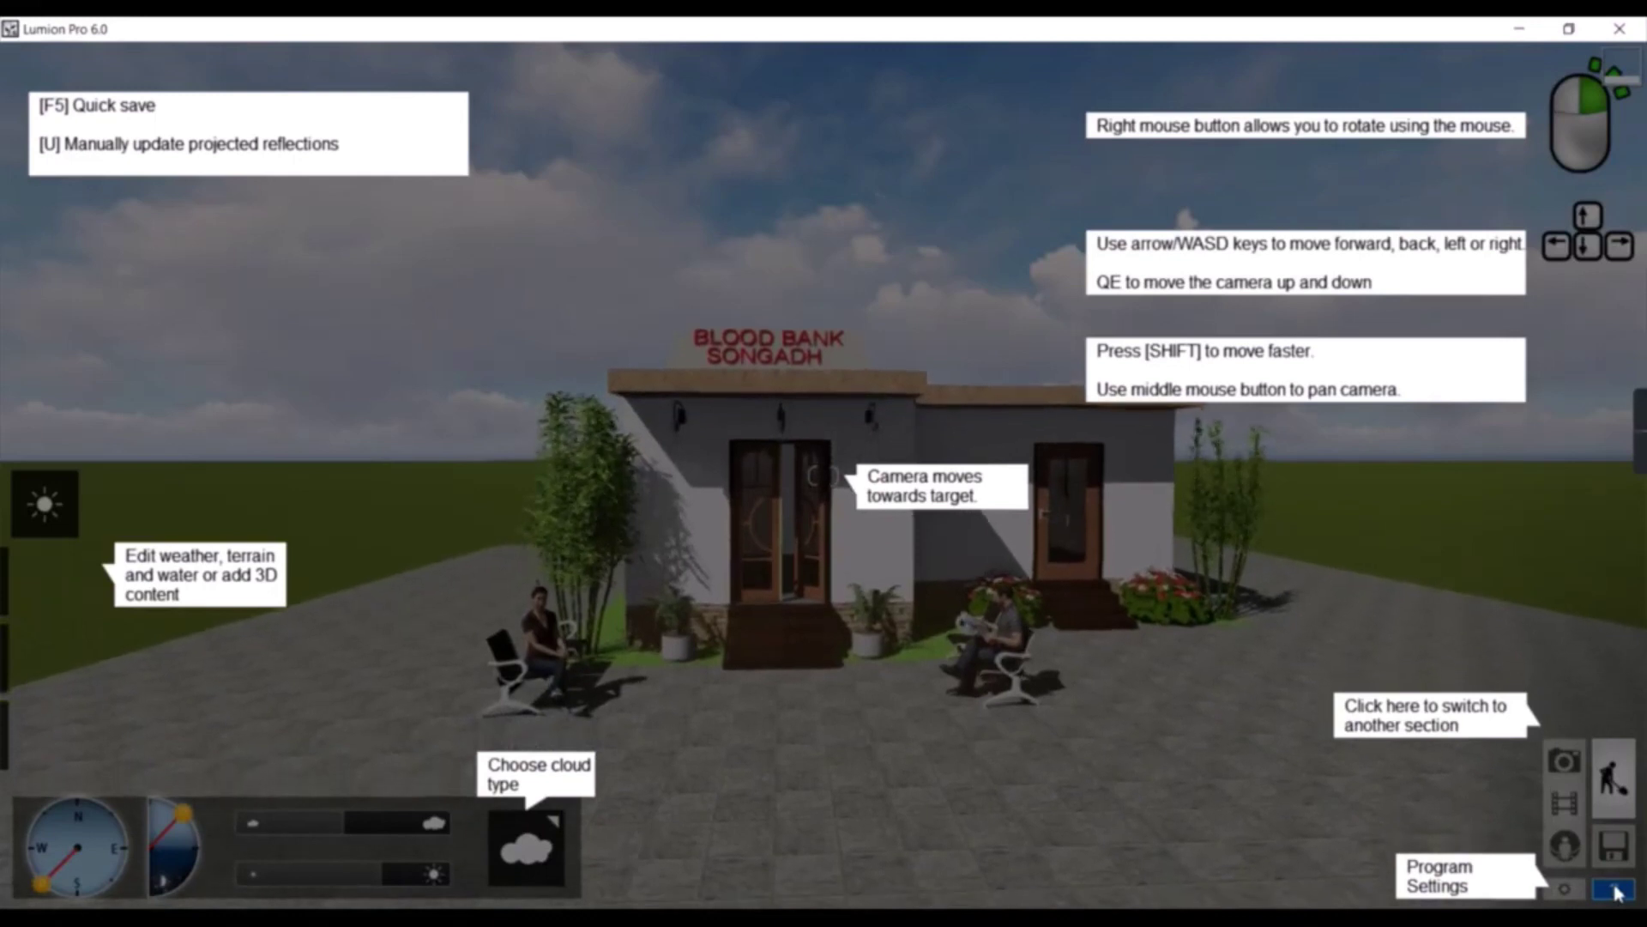
pyautogui.click(1615, 890)
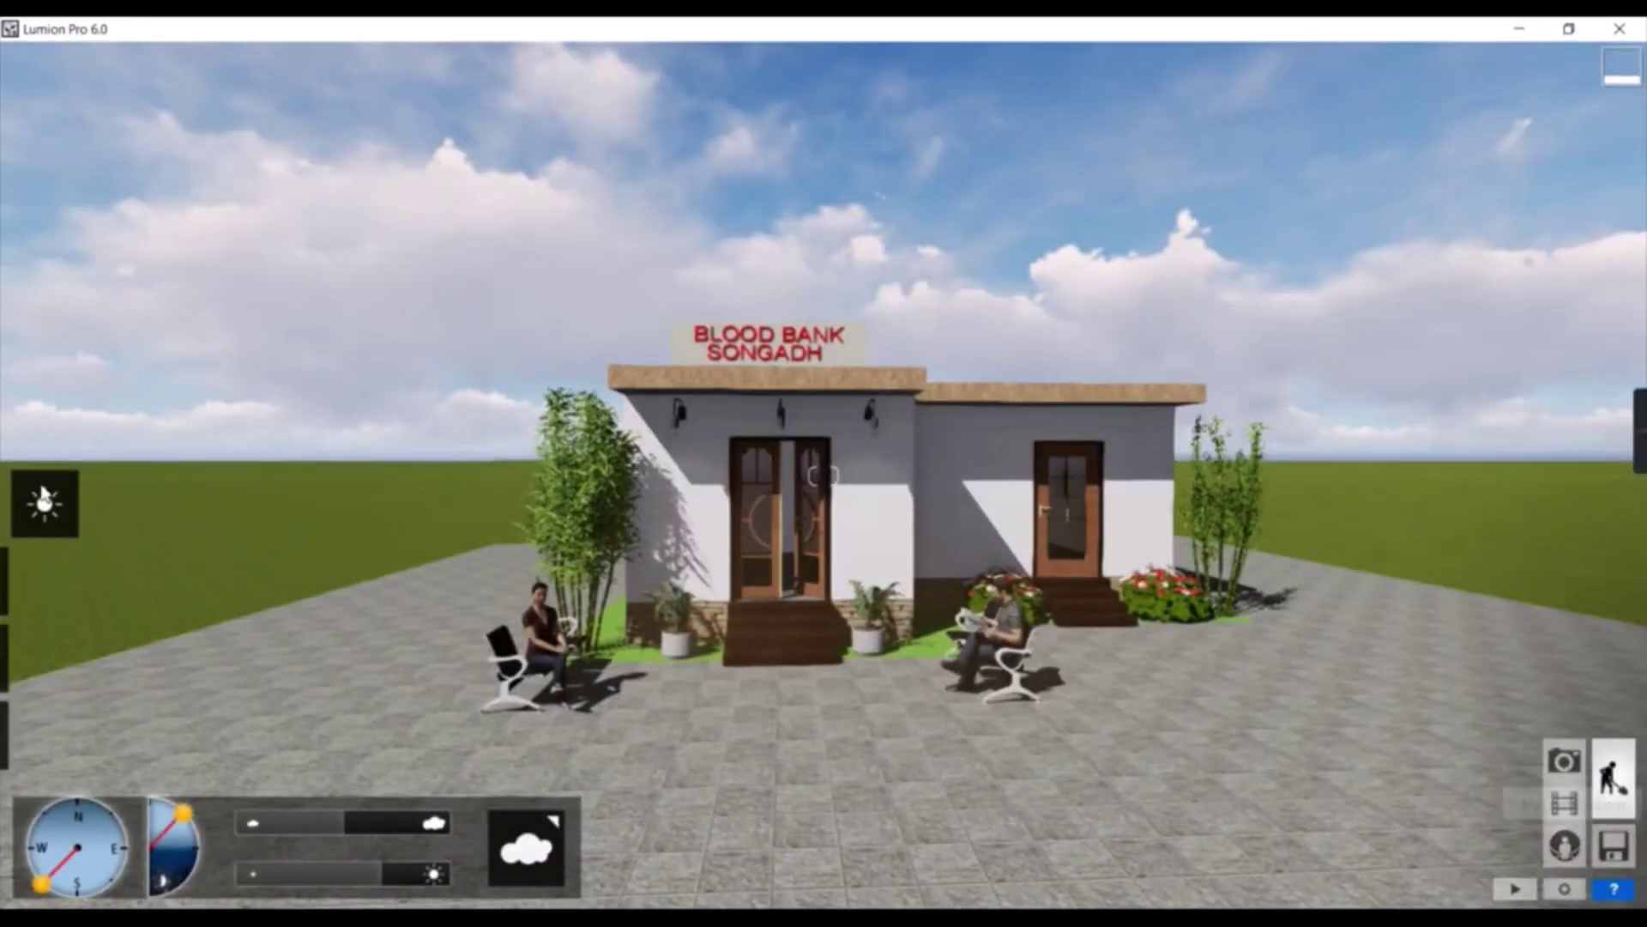